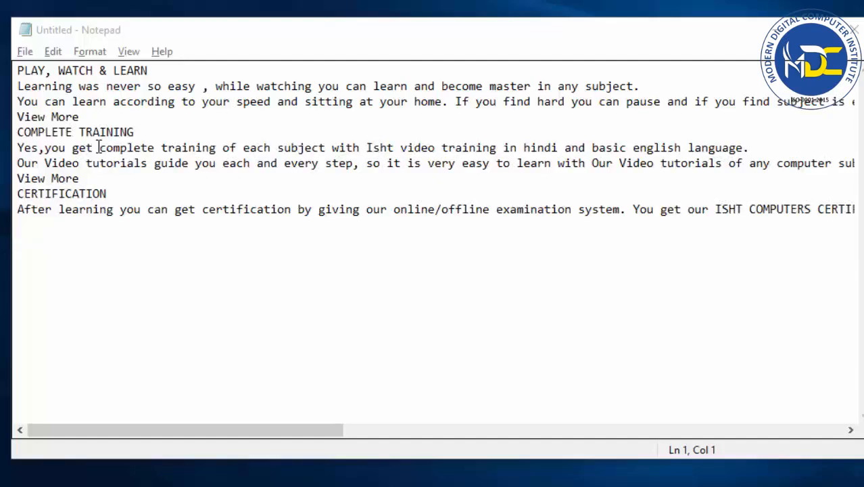
Examine the full length of the long line under PLAY, WATCH & LEARN, including the part beyond the visible text area.
{"action": "left_click", "coordinate": [145, 209]}
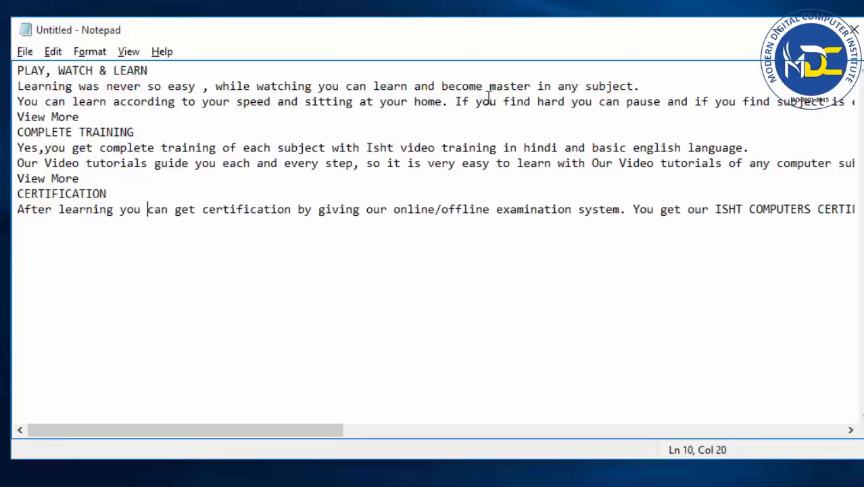
{"action": "left_click", "coordinate": [641, 100]}
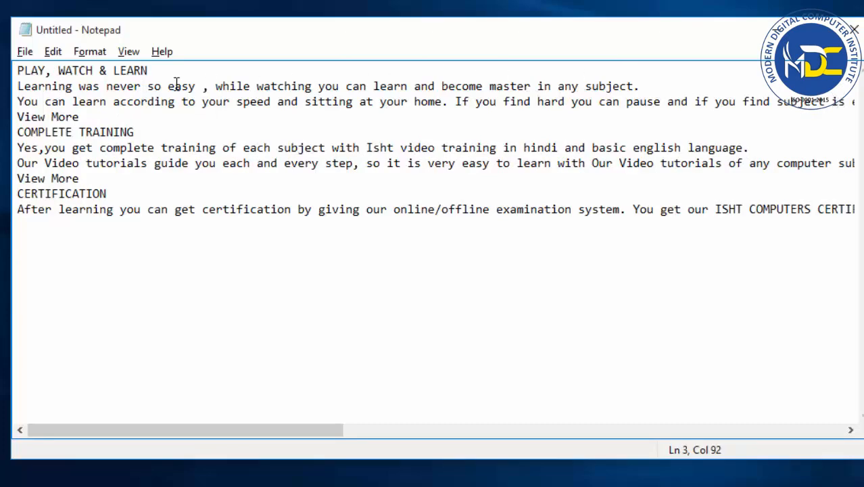
{"action": "left_click_drag", "start_coordinate": [15, 101], "coordinate": [819, 116]}
{"action": "left_click", "coordinate": [823, 108]}
{"action": "key", "text": "Right"}
{"action": "key", "text": "Right"}
{"action": "key", "text": "Right"}
{"action": "key", "text": "Right"}
{"action": "key", "text": "Right"}
{"action": "key", "text": "Right"}
{"action": "key", "text": "Right"}
{"action": "key", "text": "Right"}
{"action": "key", "text": "Right"}
{"action": "key", "text": "Right"}
{"action": "key", "text": "Right"}
{"action": "key", "text": "Right"}
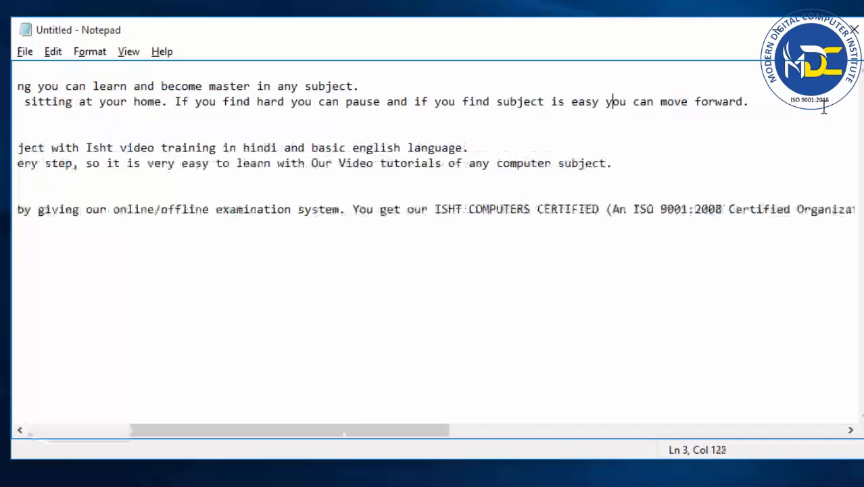
{"action": "key", "text": "Right"}
{"action": "key", "text": "Right"}
{"action": "key", "text": "Right"}
{"action": "key", "text": "Right"}
{"action": "key", "text": "Right"}
{"action": "key", "text": "Right"}
{"action": "key", "text": "Right"}
{"action": "key", "text": "Right"}
{"action": "key", "text": "Right"}
{"action": "key", "text": "Right"}
{"action": "key", "text": "Right"}
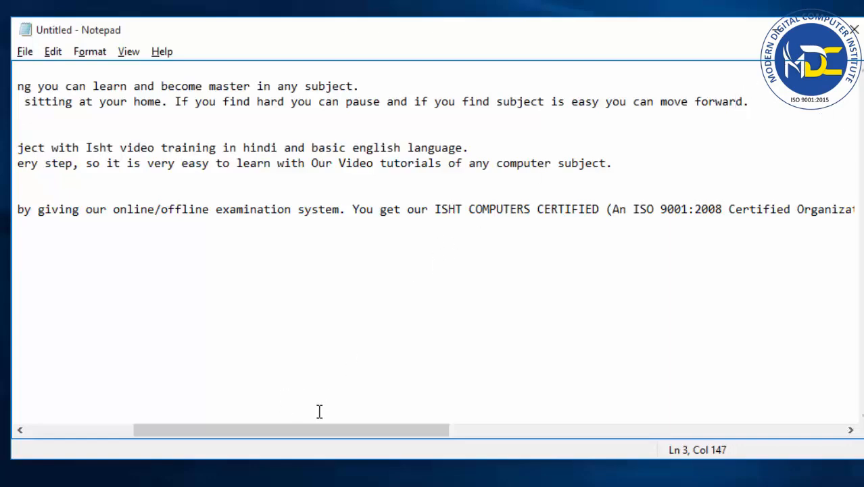
{"action": "left_click_drag", "start_coordinate": [296, 427], "coordinate": [164, 440]}
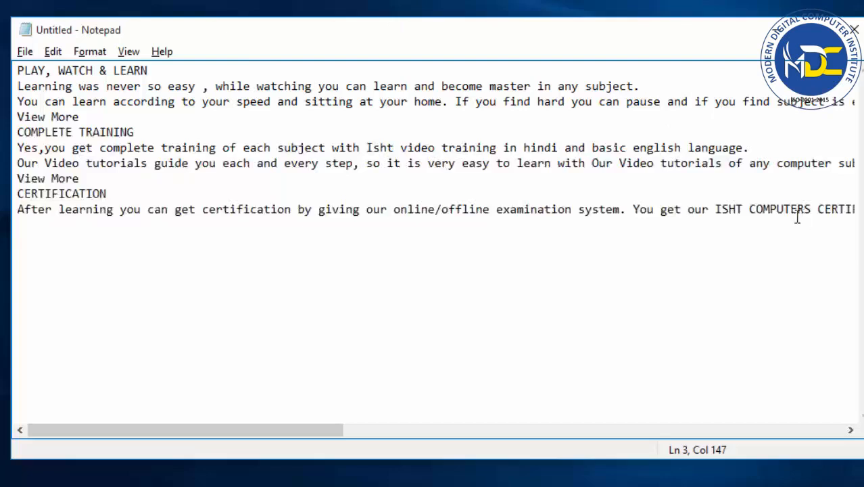
Turn on Word Wrap, narrow the window, and widen it again to see how the lines reflow.
{"action": "left_click", "coordinate": [92, 54]}
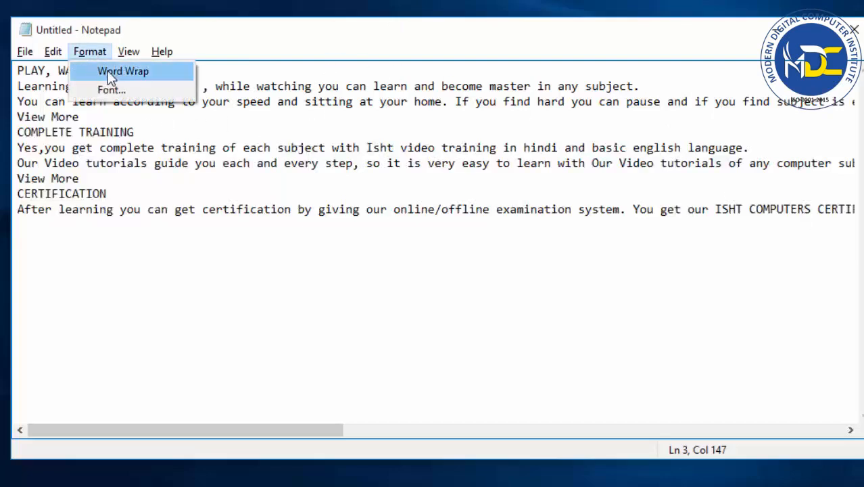
{"action": "left_click", "coordinate": [146, 70]}
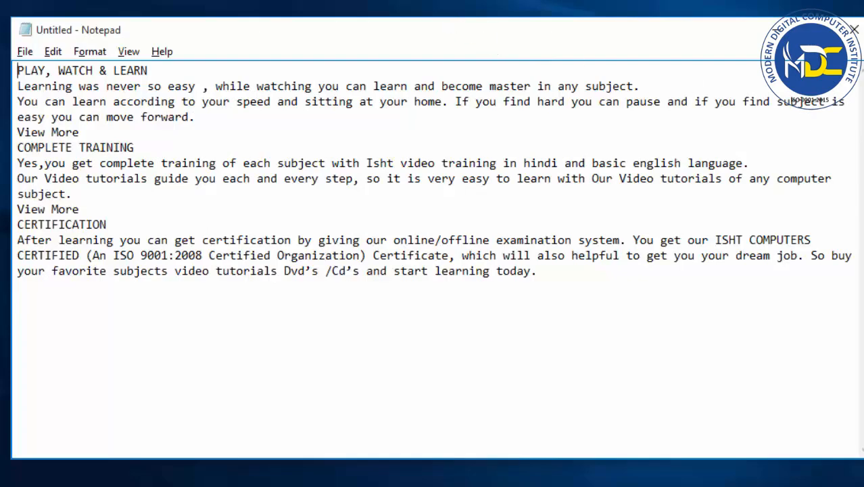
{"action": "left_click_drag", "start_coordinate": [862, 133], "coordinate": [574, 135]}
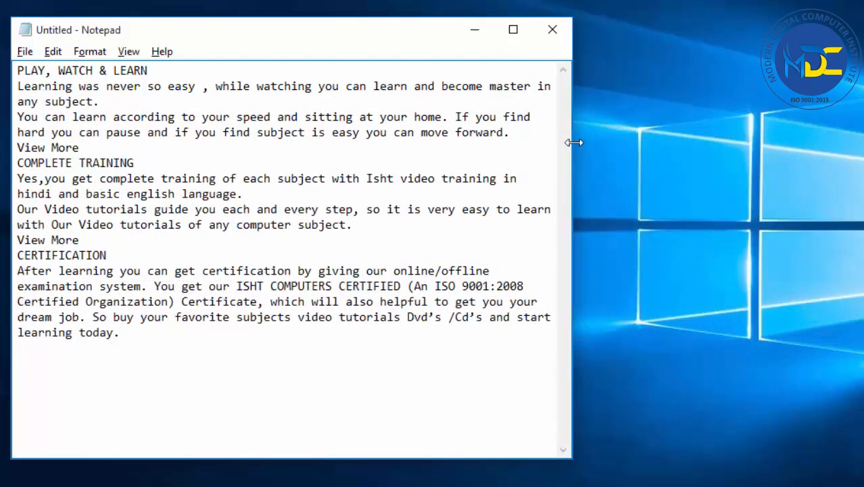
{"action": "left_click_drag", "start_coordinate": [574, 142], "coordinate": [828, 125]}
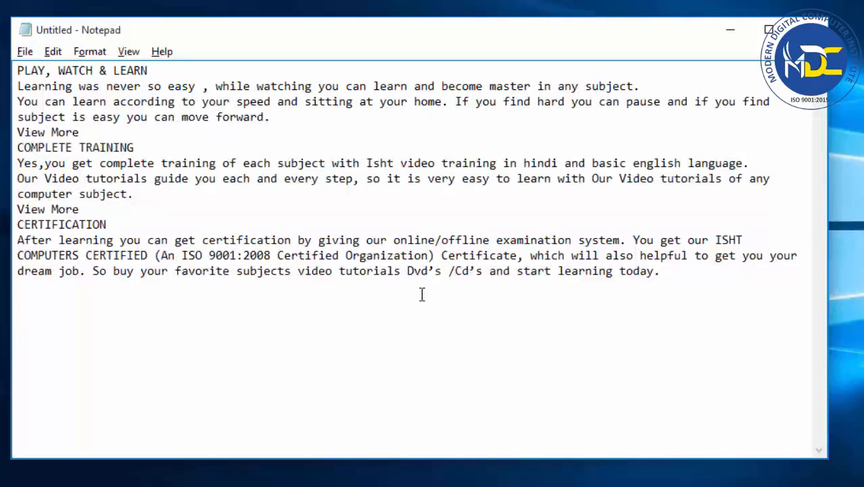
Turn off Word Wrap for the document.
{"action": "left_click", "coordinate": [90, 54]}
{"action": "left_click", "coordinate": [109, 71]}
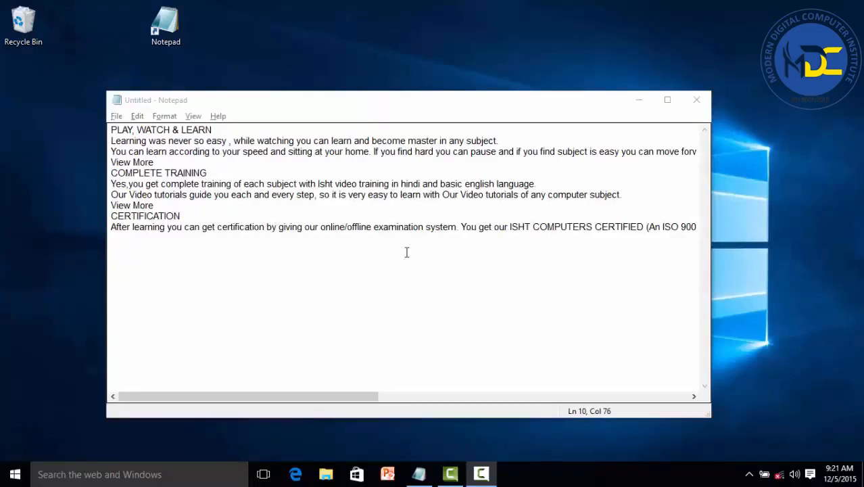
{"action": "left_click", "coordinate": [407, 252]}
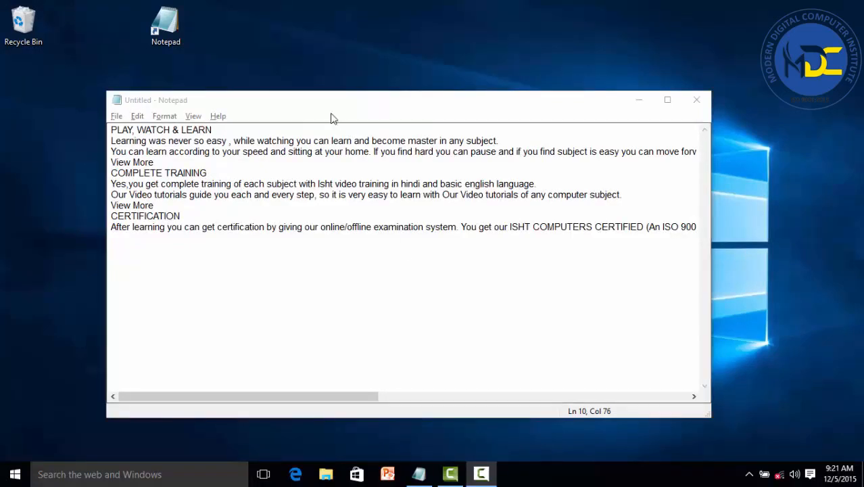
Maximize the document window.
{"action": "left_click", "coordinate": [165, 116]}
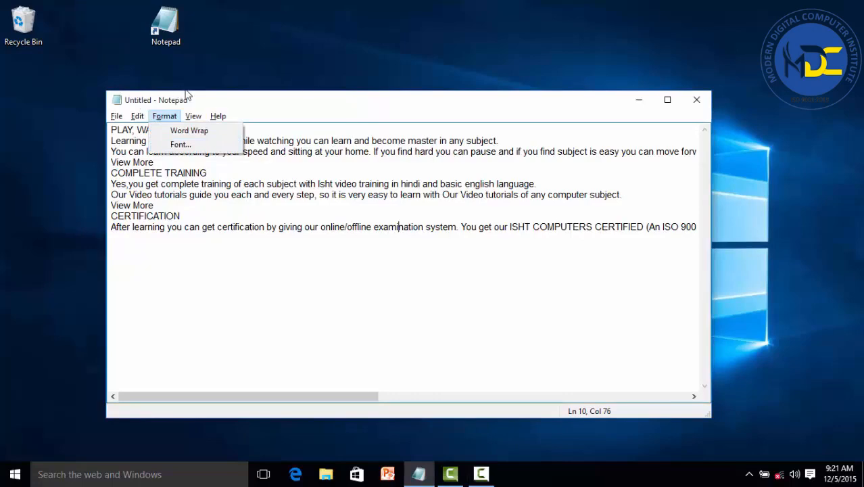
{"action": "left_click", "coordinate": [668, 103]}
{"action": "left_click", "coordinate": [666, 101]}
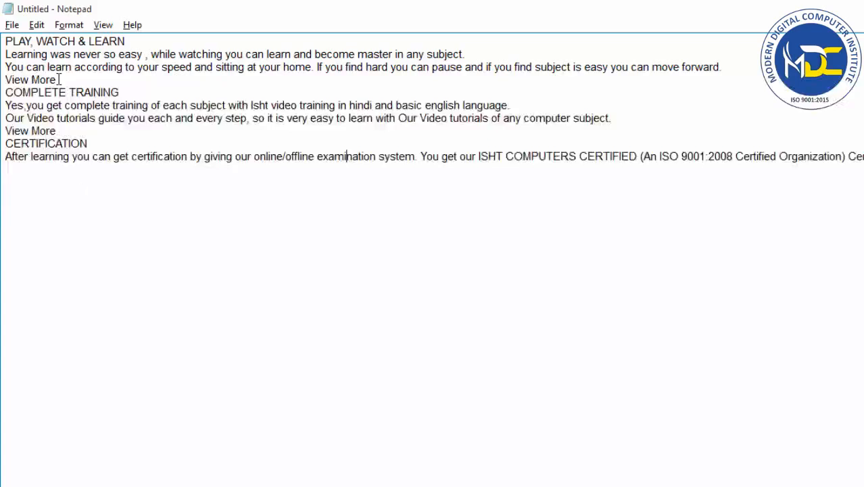
Preview Baskerville Old Face and apply Arial Rounded MT as the text font.
{"action": "left_click", "coordinate": [68, 25]}
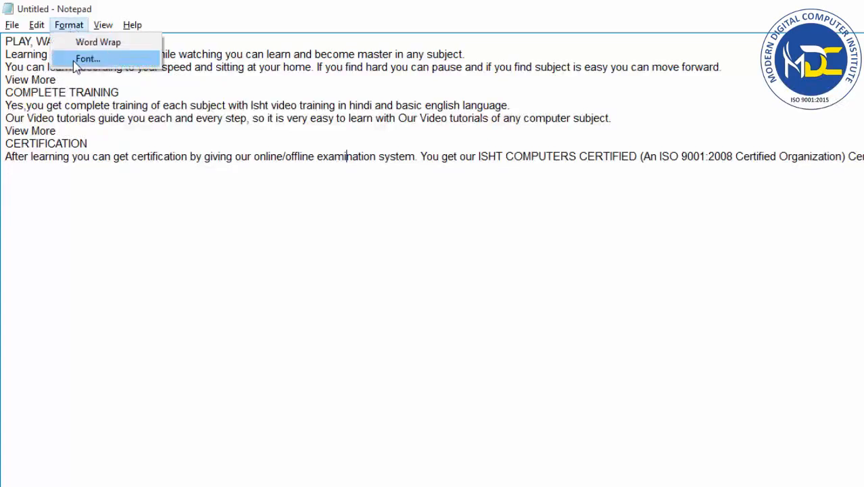
{"action": "left_click", "coordinate": [76, 61]}
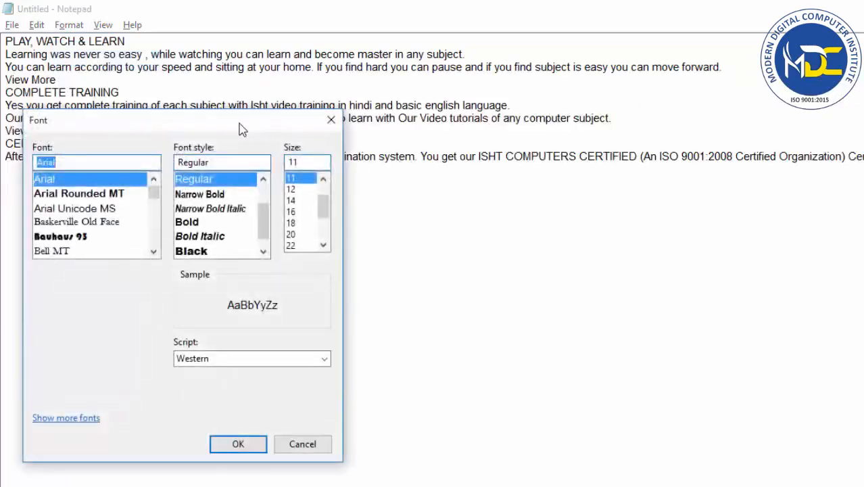
{"action": "left_click_drag", "start_coordinate": [203, 169], "coordinate": [683, 92]}
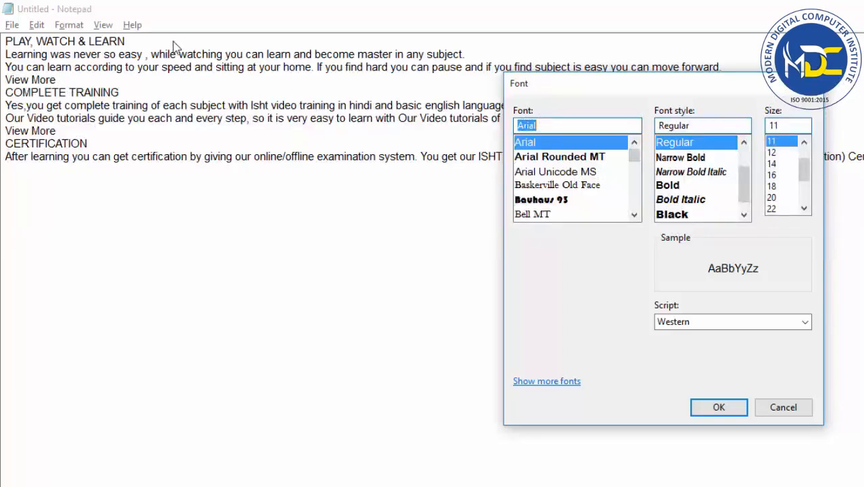
{"action": "left_click", "coordinate": [561, 160]}
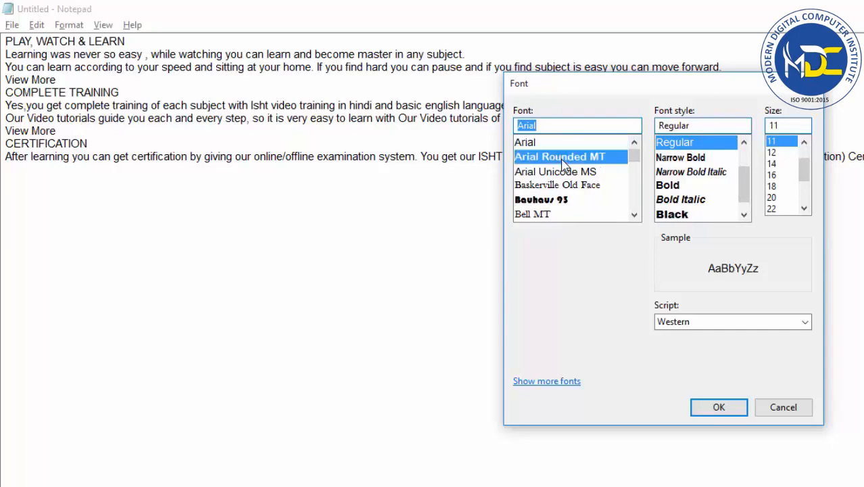
{"action": "left_click", "coordinate": [564, 173]}
{"action": "left_click", "coordinate": [567, 188]}
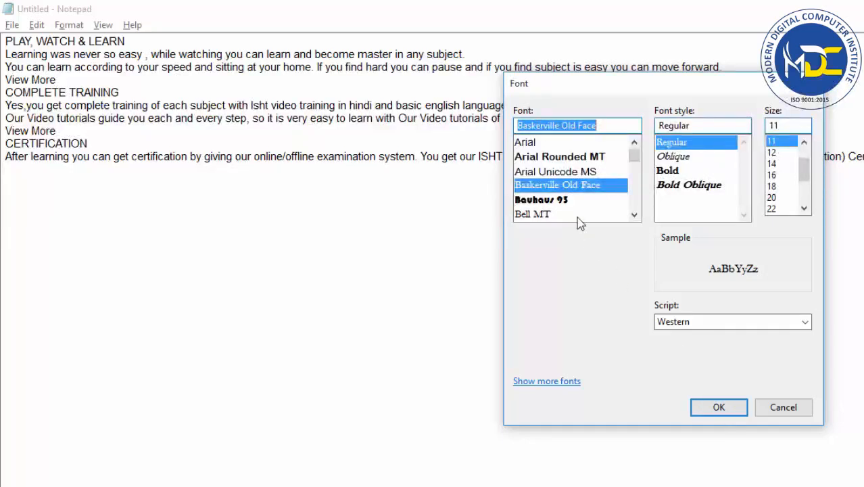
{"action": "left_click", "coordinate": [558, 157]}
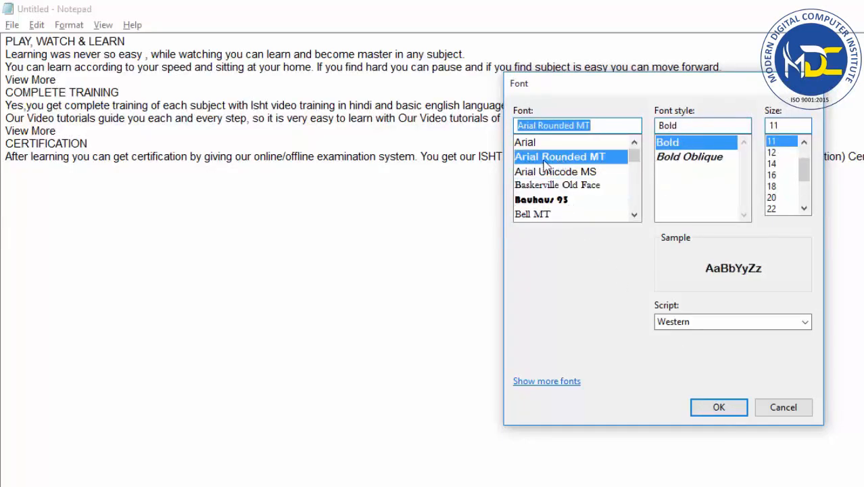
{"action": "left_click", "coordinate": [725, 409]}
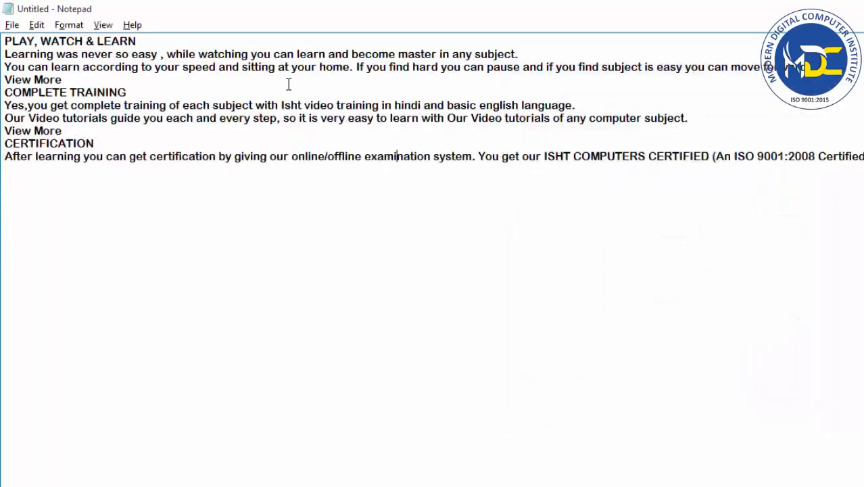
Change the text font to Arial with the Narrow style.
{"action": "left_click", "coordinate": [69, 25]}
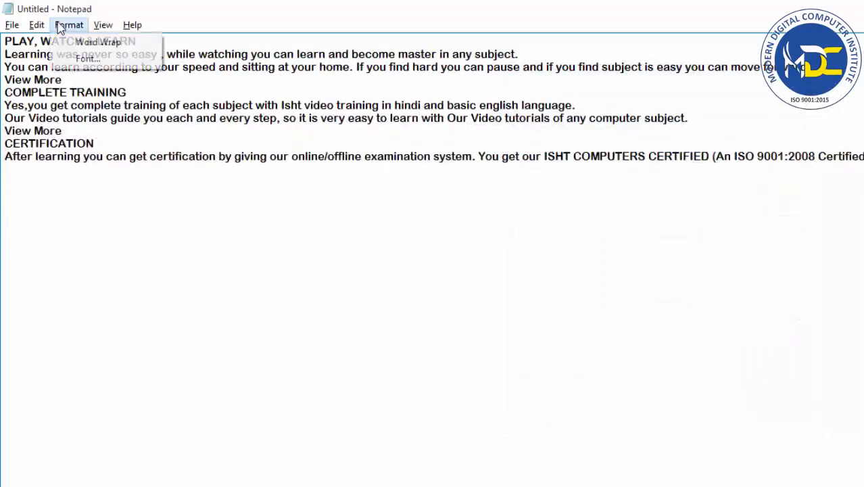
{"action": "left_click", "coordinate": [72, 61]}
{"action": "left_click_drag", "start_coordinate": [170, 124], "coordinate": [623, 115]}
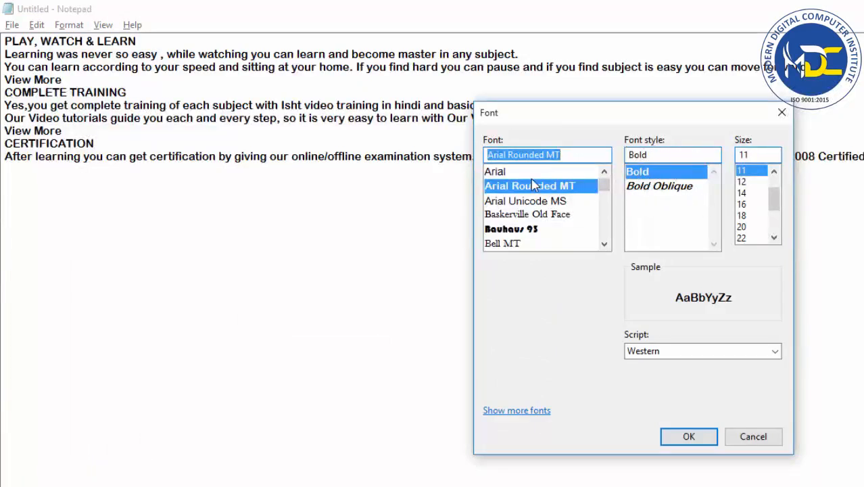
{"action": "left_click", "coordinate": [507, 174]}
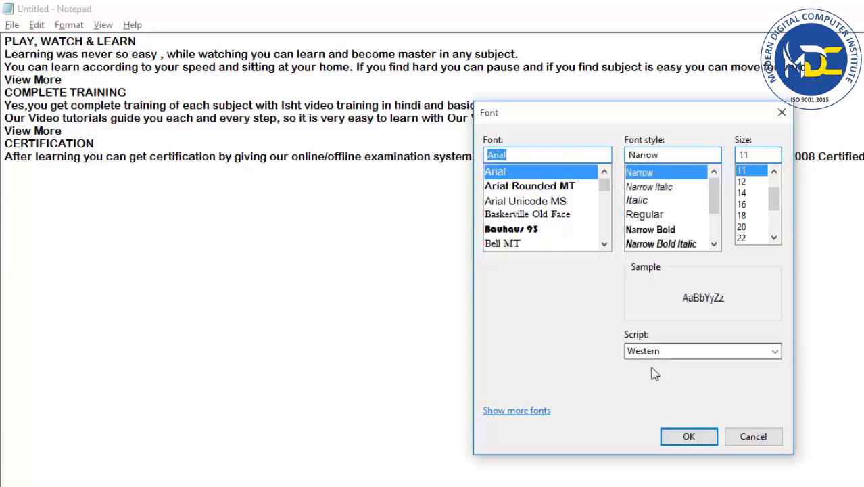
{"action": "left_click", "coordinate": [669, 438]}
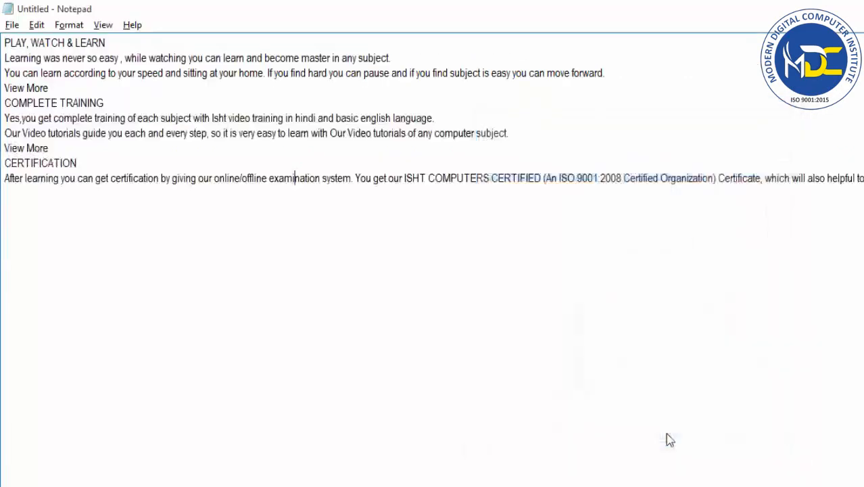
Set the font style of the Arial text to Bold Italic.
{"action": "left_click", "coordinate": [68, 25]}
{"action": "left_click", "coordinate": [82, 58]}
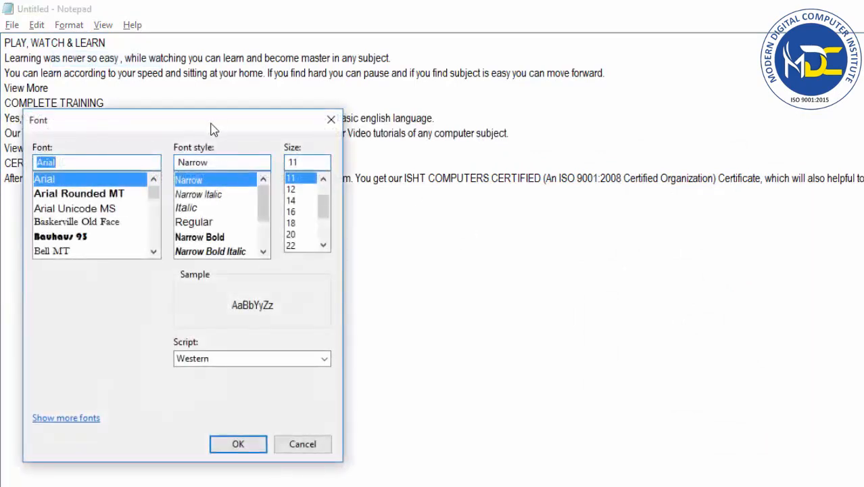
{"action": "left_click_drag", "start_coordinate": [227, 126], "coordinate": [727, 98]}
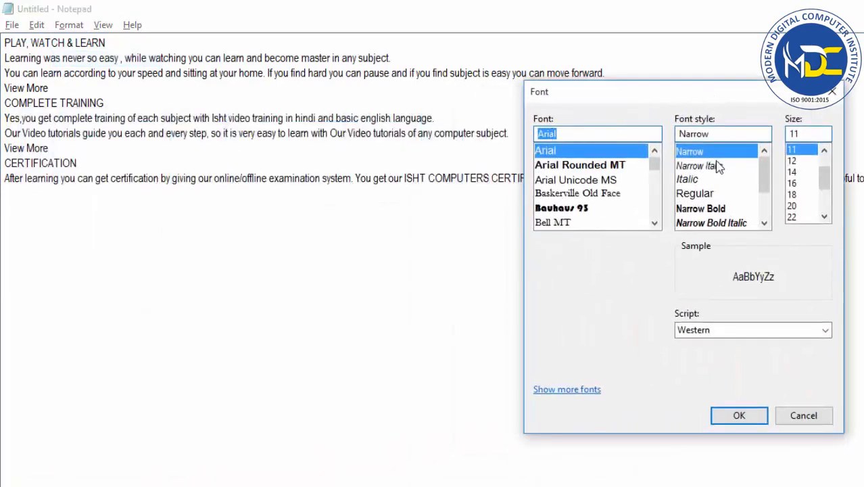
{"action": "mouse_move", "coordinate": [768, 181]}
{"action": "left_mouse_down"}
{"action": "mouse_move", "coordinate": [770, 227]}
{"action": "mouse_move", "coordinate": [766, 173]}
{"action": "left_mouse_up"}
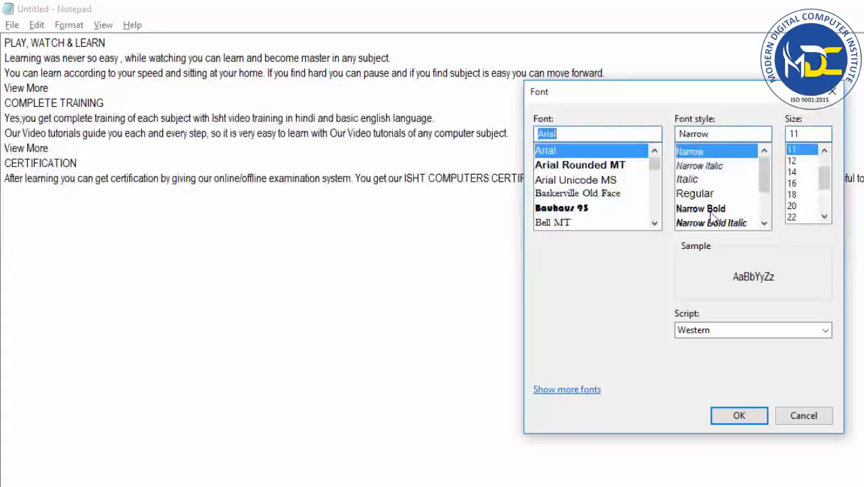
{"action": "left_click_drag", "start_coordinate": [765, 184], "coordinate": [772, 203]}
{"action": "left_click", "coordinate": [722, 196]}
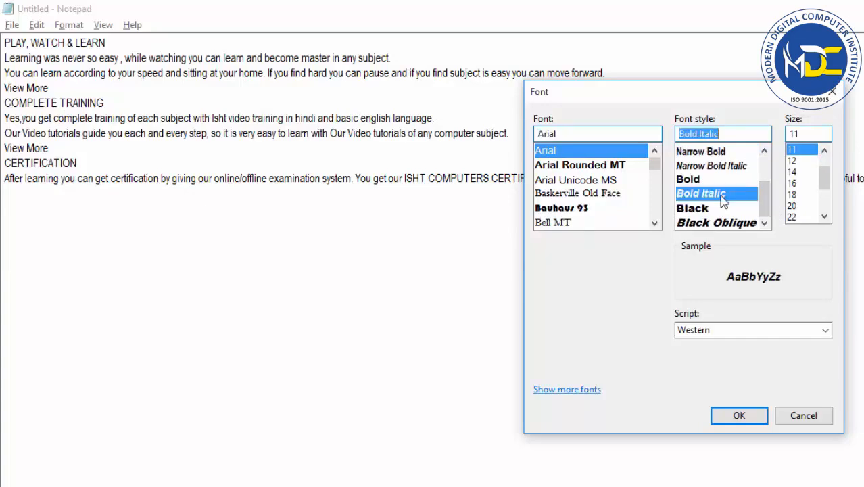
{"action": "left_click", "coordinate": [739, 416]}
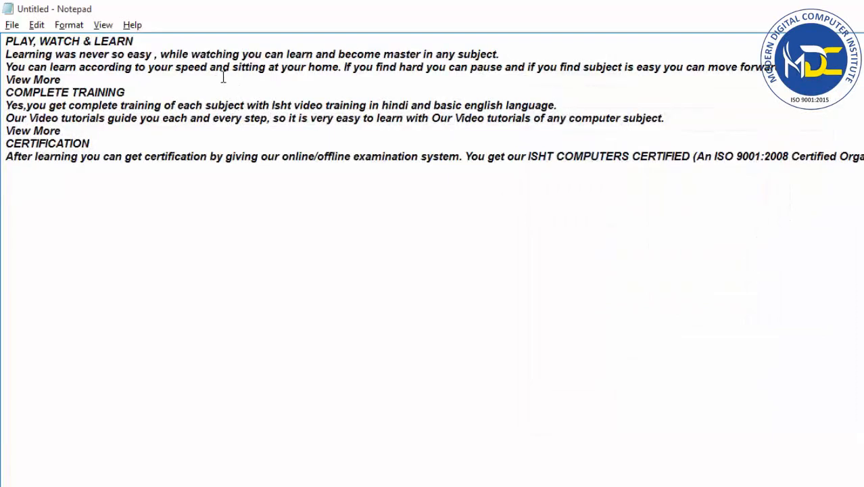
Set the font size of the text to 36.
{"action": "left_click", "coordinate": [69, 25]}
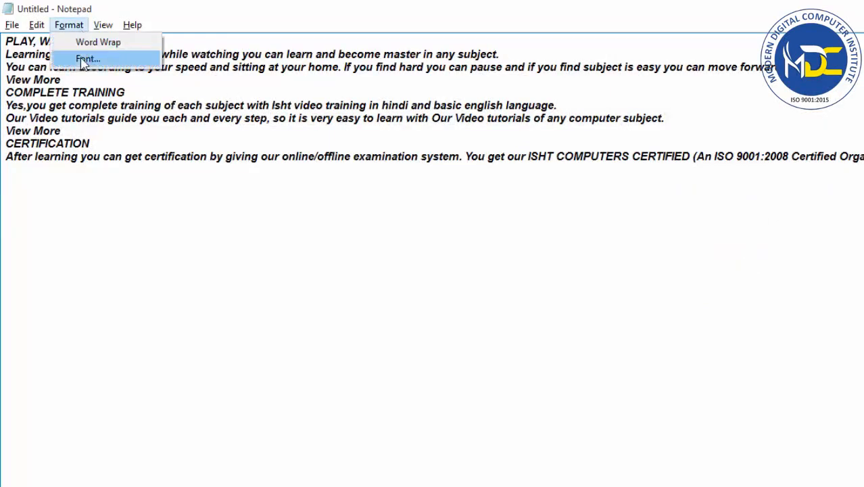
{"action": "left_click", "coordinate": [85, 60]}
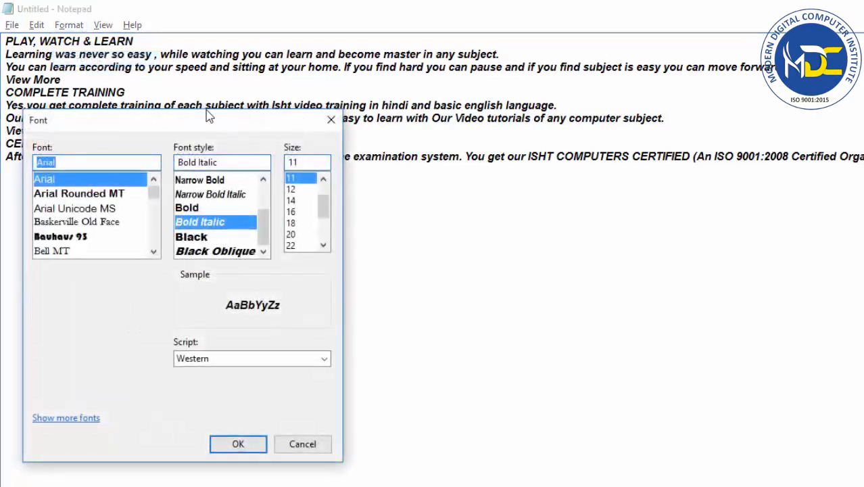
{"action": "left_click_drag", "start_coordinate": [217, 119], "coordinate": [629, 154]}
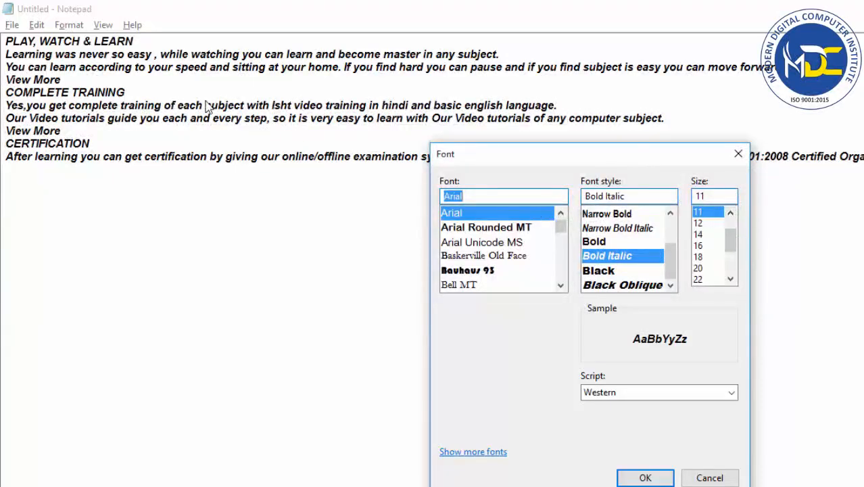
{"action": "left_click_drag", "start_coordinate": [734, 244], "coordinate": [733, 284]}
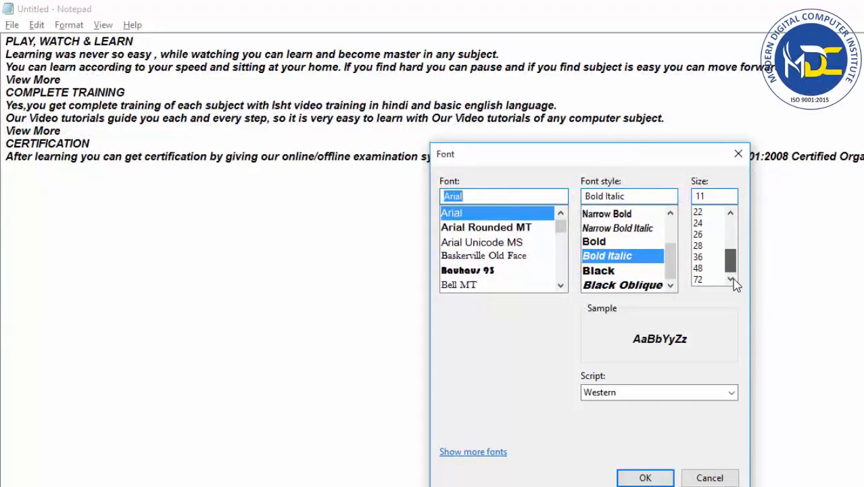
{"action": "left_click", "coordinate": [702, 261]}
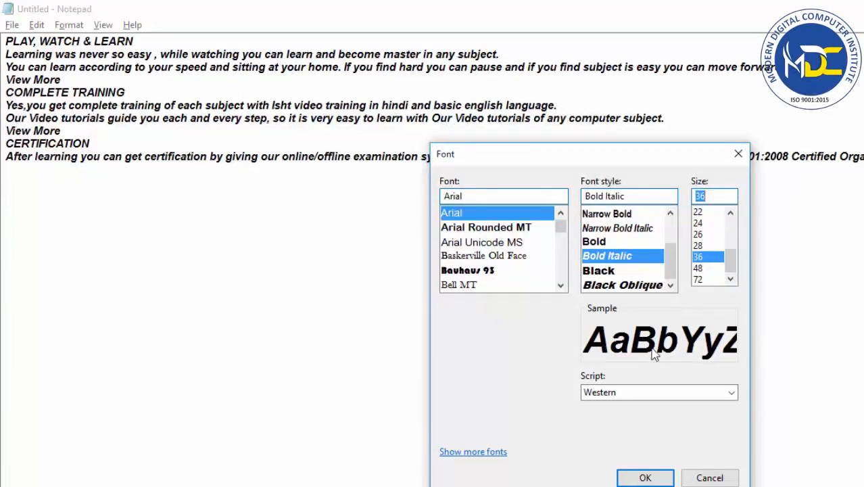
{"action": "left_click", "coordinate": [643, 477]}
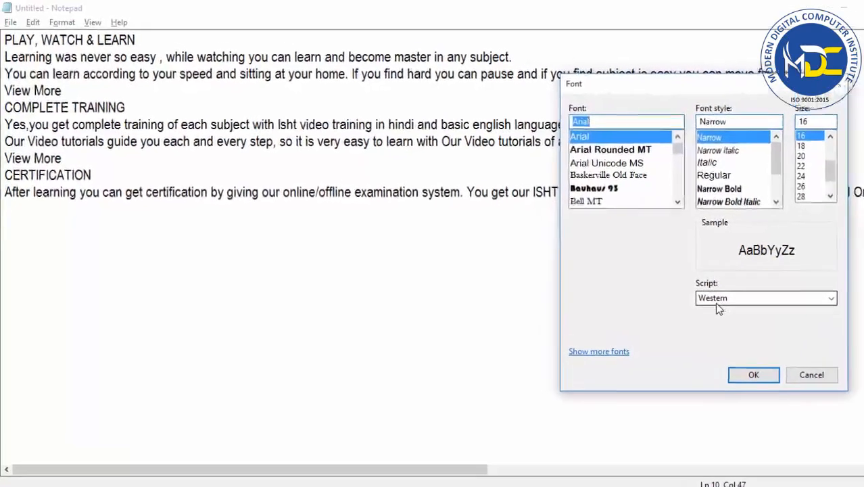
Set the font script to Hebrew for the Arial Narrow text and apply it.
{"action": "left_click", "coordinate": [736, 308]}
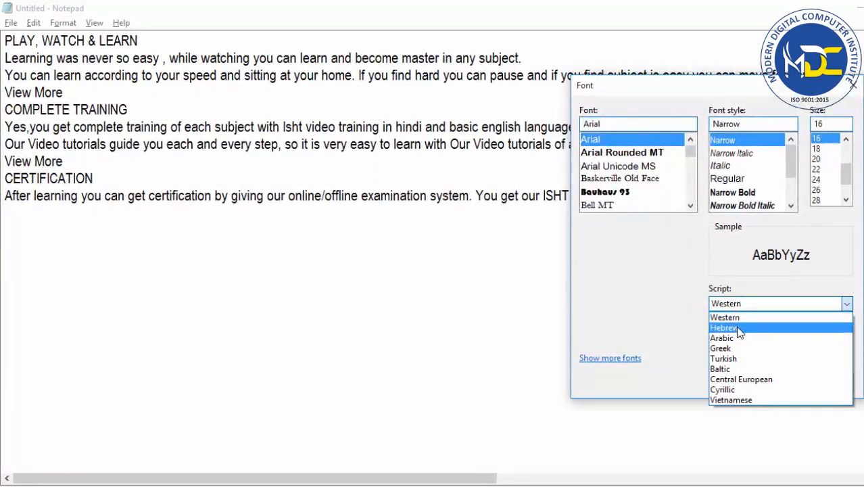
{"action": "left_click", "coordinate": [739, 329]}
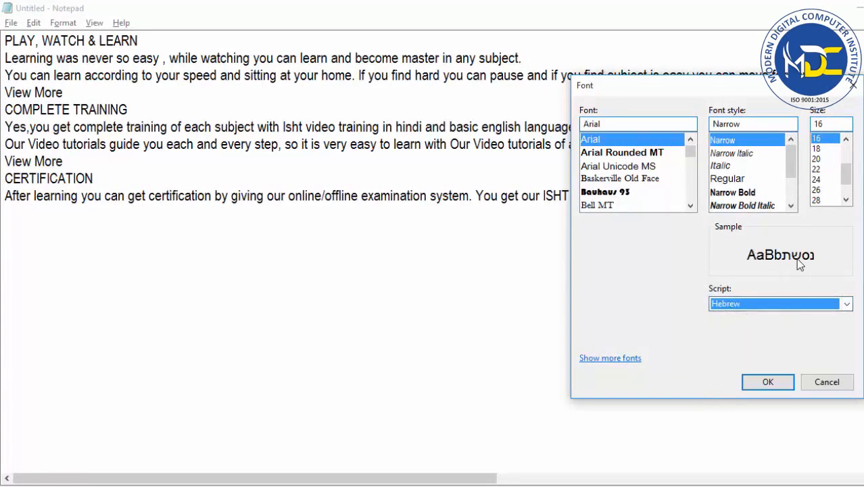
{"action": "left_click", "coordinate": [767, 381]}
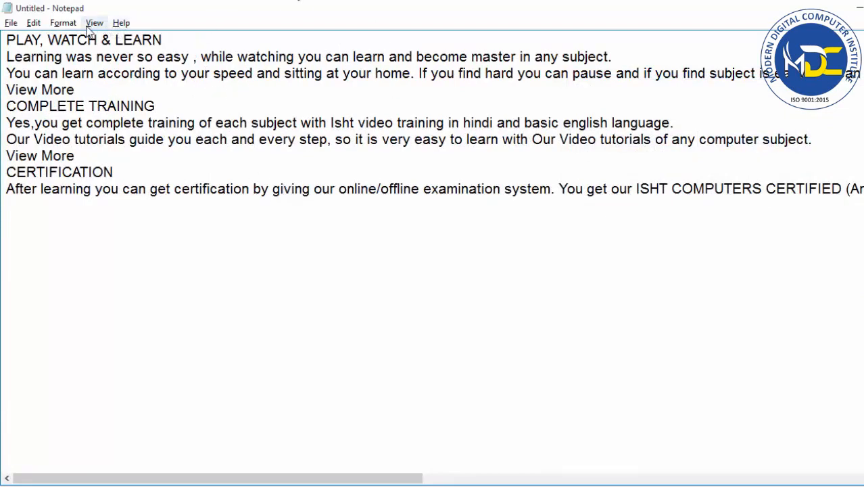
Set the text's font script back to Western and apply it.
{"action": "left_click", "coordinate": [63, 23]}
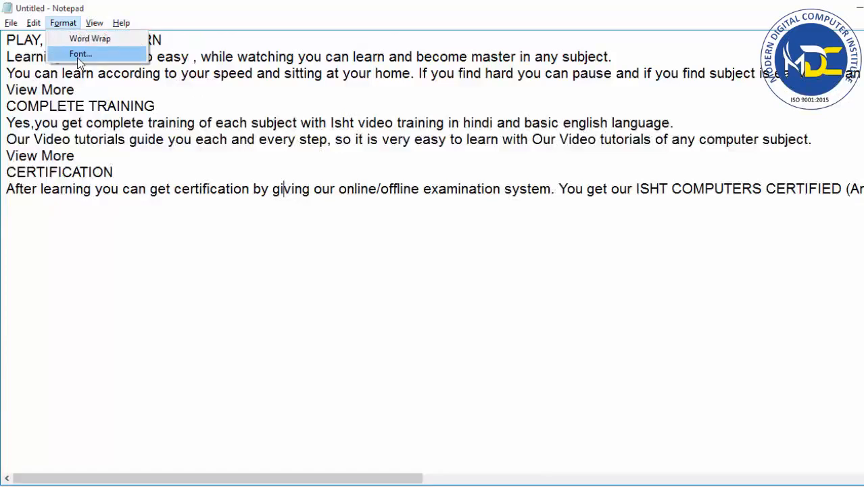
{"action": "left_click", "coordinate": [78, 55]}
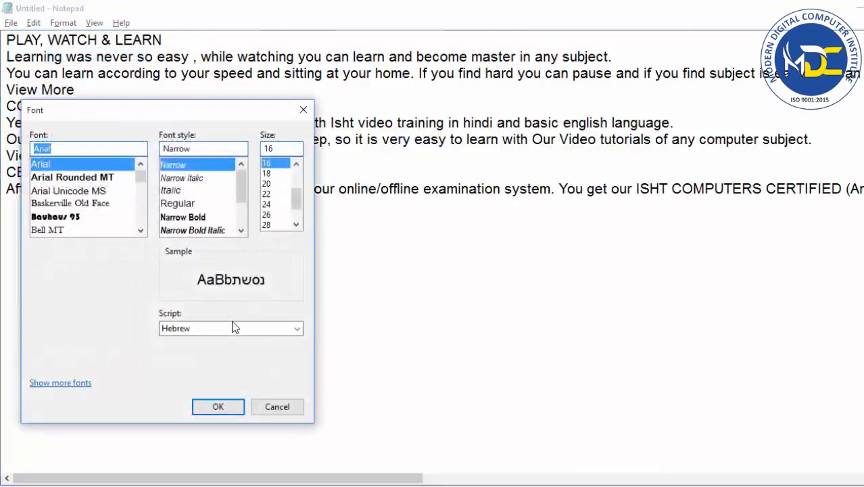
{"action": "left_click", "coordinate": [233, 327]}
{"action": "left_click", "coordinate": [218, 340]}
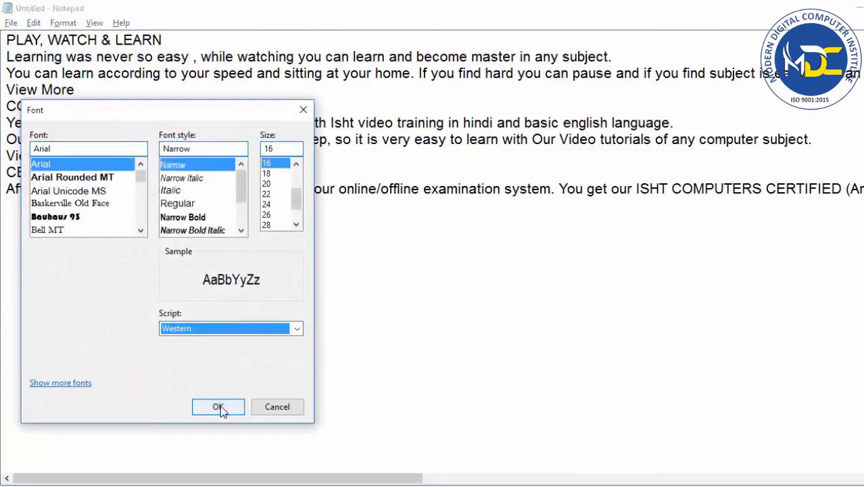
{"action": "left_click", "coordinate": [219, 407]}
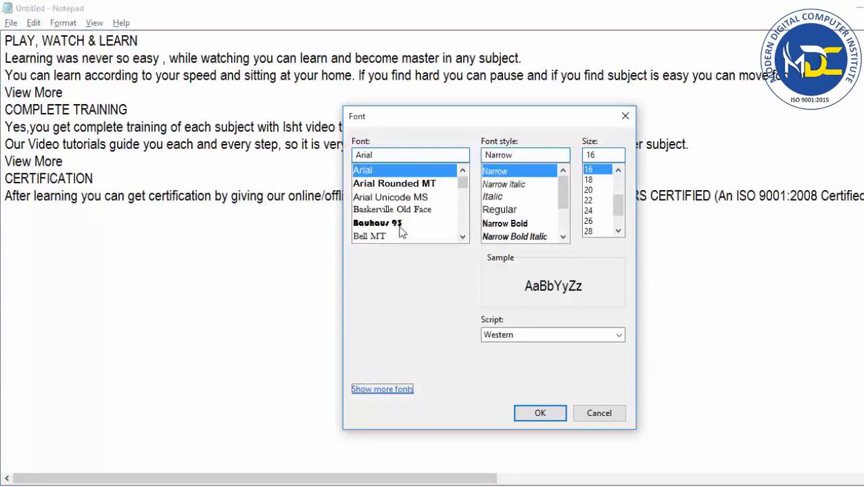
Browse the computer's installed fonts through the font settings' additional fonts link, and close both windows without changing the font.
{"action": "left_click", "coordinate": [392, 390]}
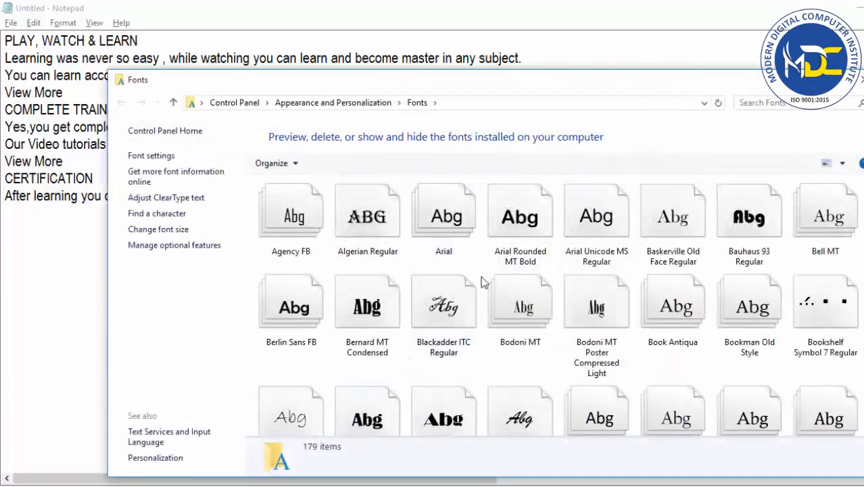
{"action": "scroll", "coordinate": [498, 310], "scroll_direction": "down", "scroll_amount": 5}
{"action": "scroll", "coordinate": [498, 310], "scroll_direction": "down", "scroll_amount": 10}
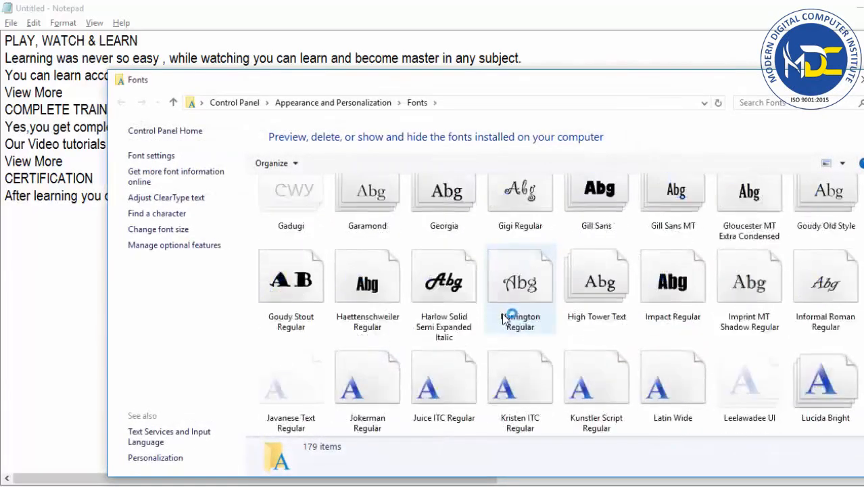
{"action": "scroll", "coordinate": [506, 324], "scroll_direction": "down", "scroll_amount": 3}
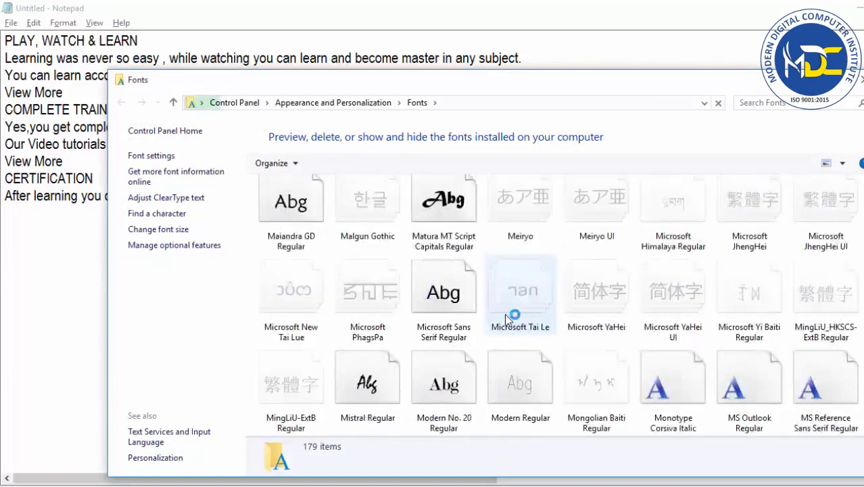
{"action": "scroll", "coordinate": [512, 265], "scroll_direction": "up", "scroll_amount": 15}
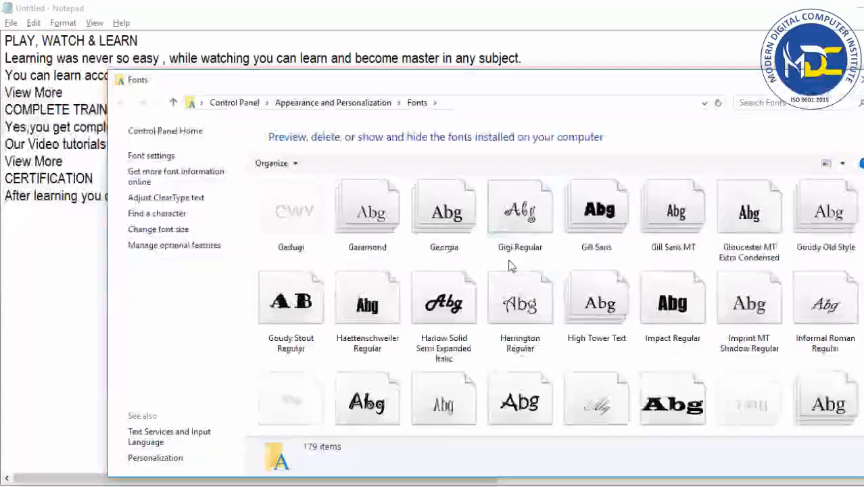
{"action": "left_click", "coordinate": [856, 82]}
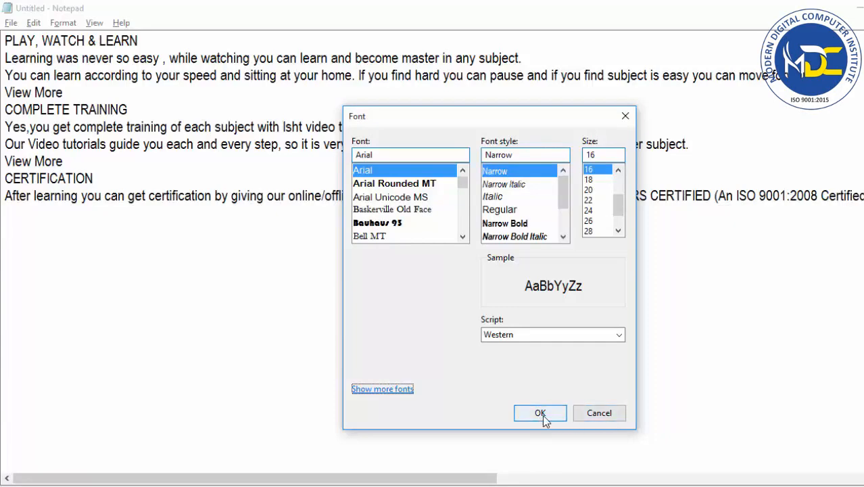
{"action": "left_click", "coordinate": [625, 119]}
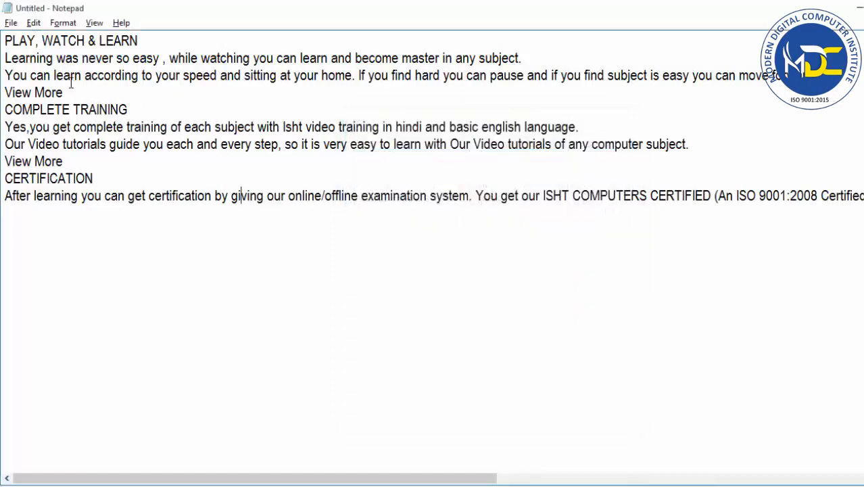
Delete the COMPLETE TRAINING section, from its heading through its "View More" line.
{"action": "left_click", "coordinate": [34, 22]}
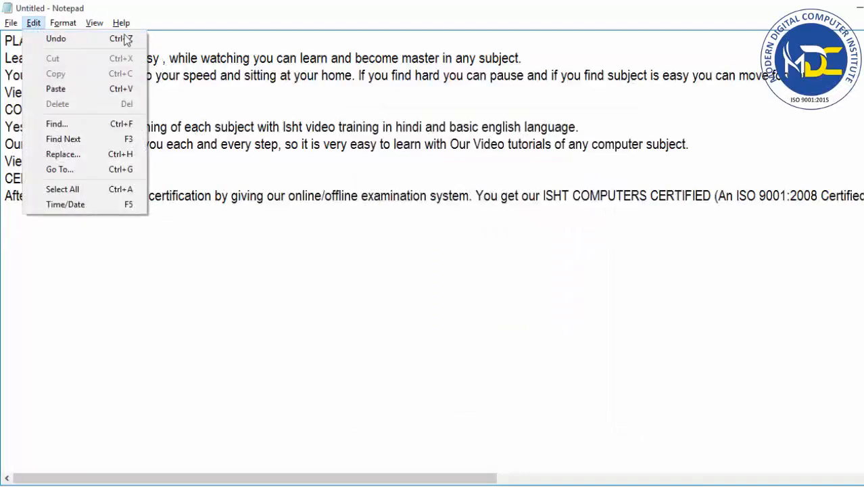
{"action": "left_click", "coordinate": [315, 312]}
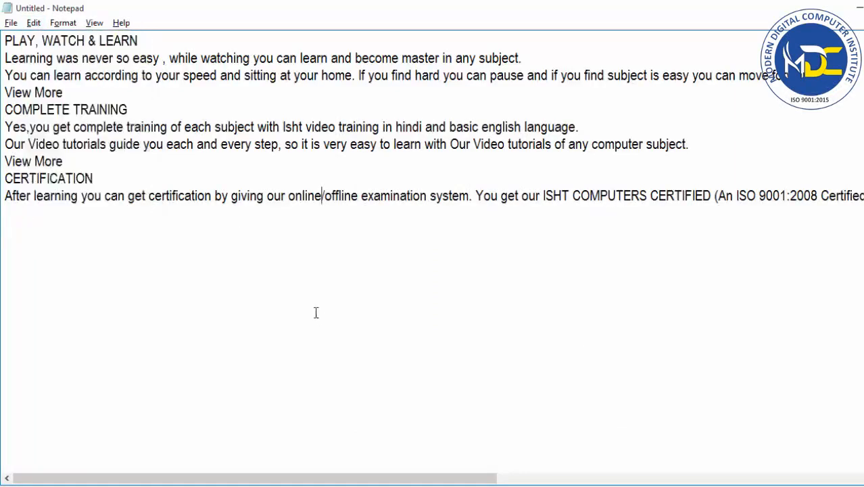
{"action": "left_click_drag", "start_coordinate": [213, 166], "coordinate": [12, 111]}
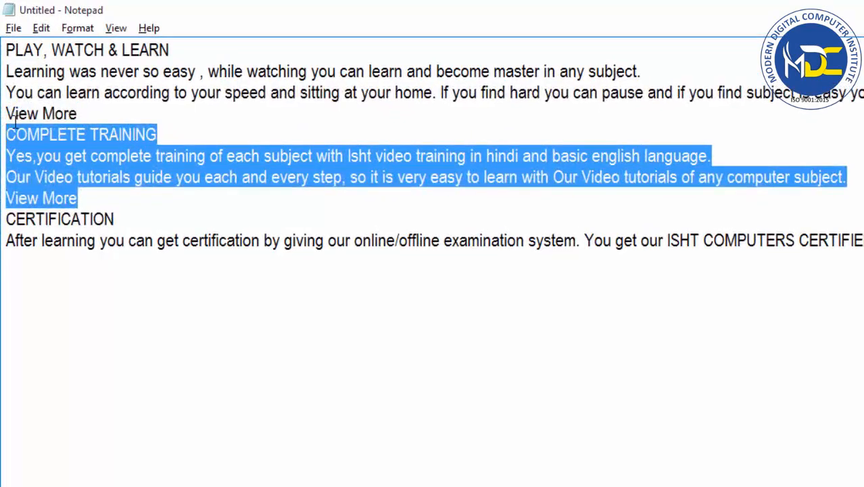
{"action": "key", "text": "Delete"}
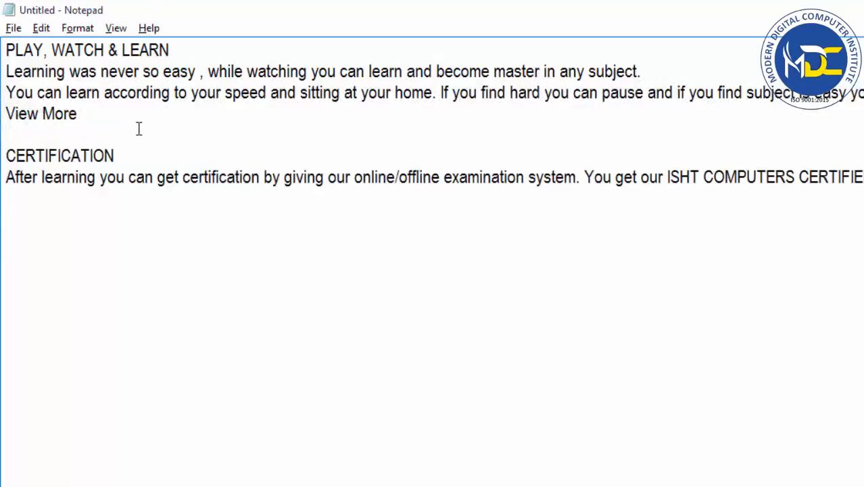
Undo the deletion of the COMPLETE TRAINING section, using Undo five times to toggle it and leaving the section restored and deselected.
{"action": "left_click", "coordinate": [43, 30]}
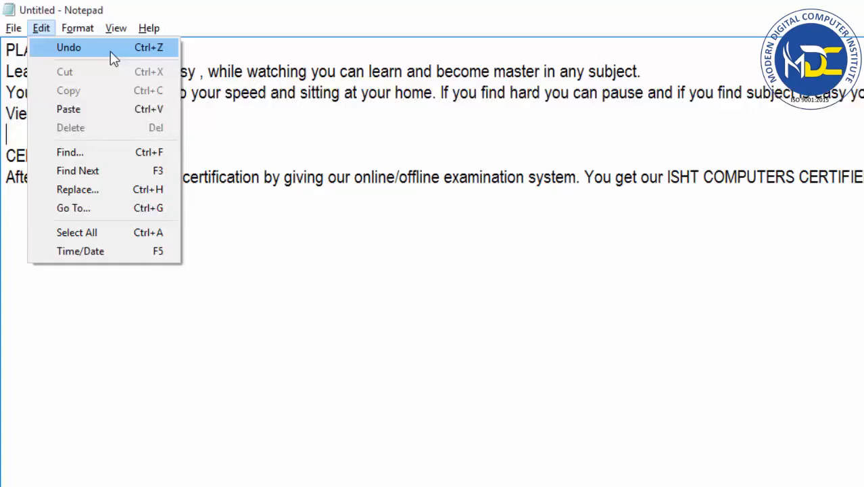
{"action": "left_click", "coordinate": [152, 54]}
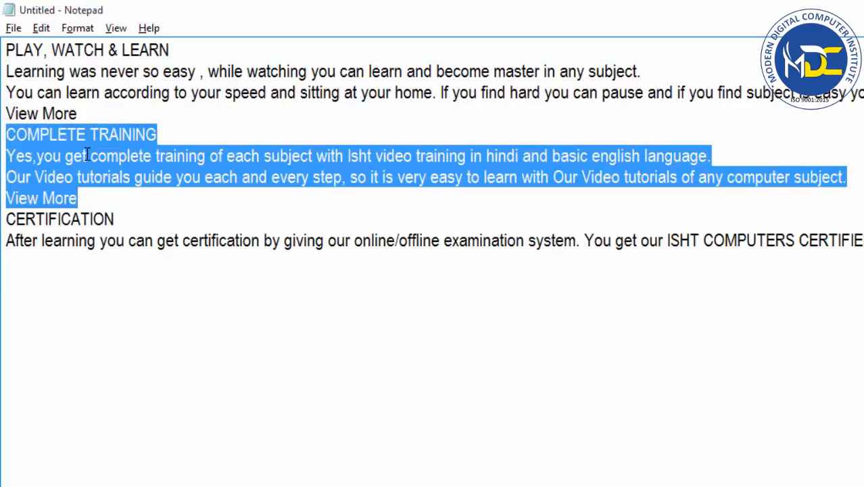
{"action": "left_click", "coordinate": [41, 29]}
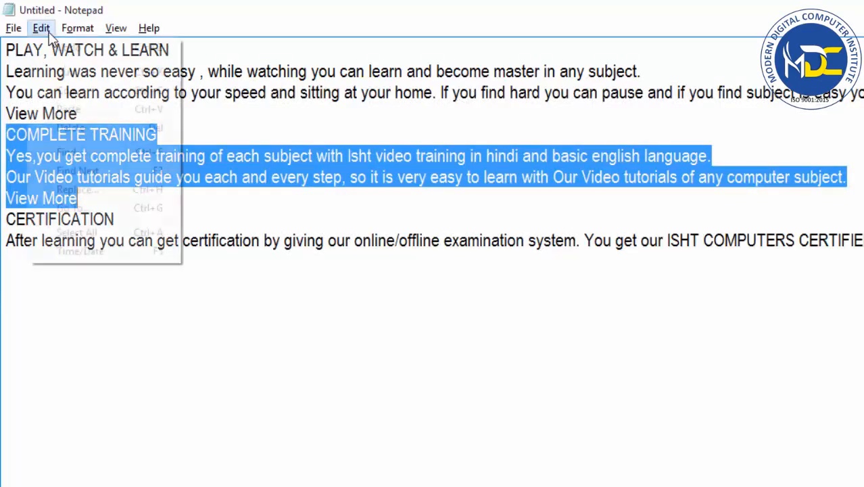
{"action": "left_click", "coordinate": [90, 52]}
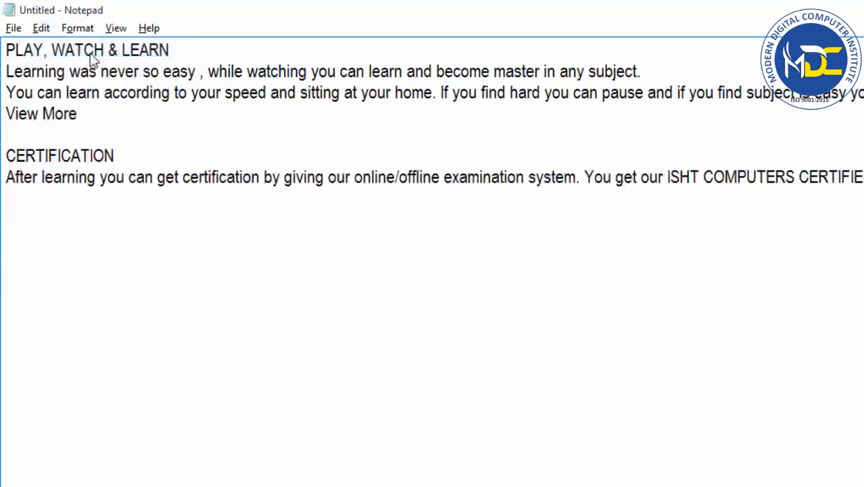
{"action": "left_click", "coordinate": [39, 29]}
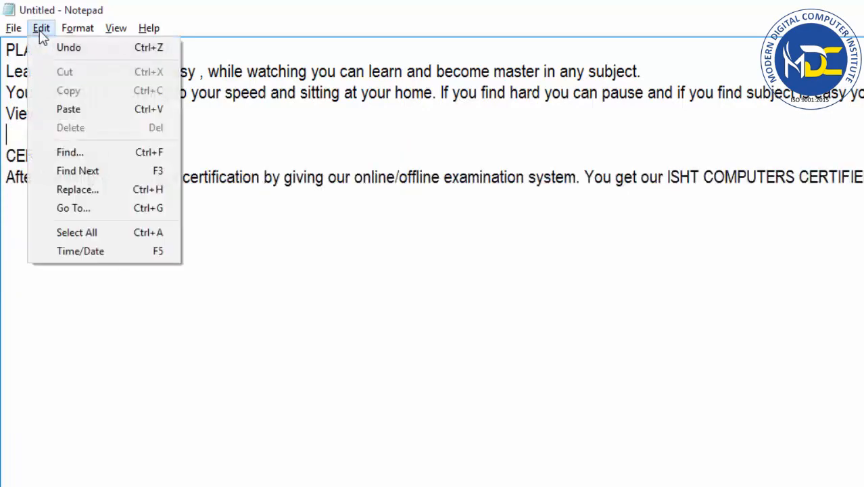
{"action": "left_click", "coordinate": [74, 56]}
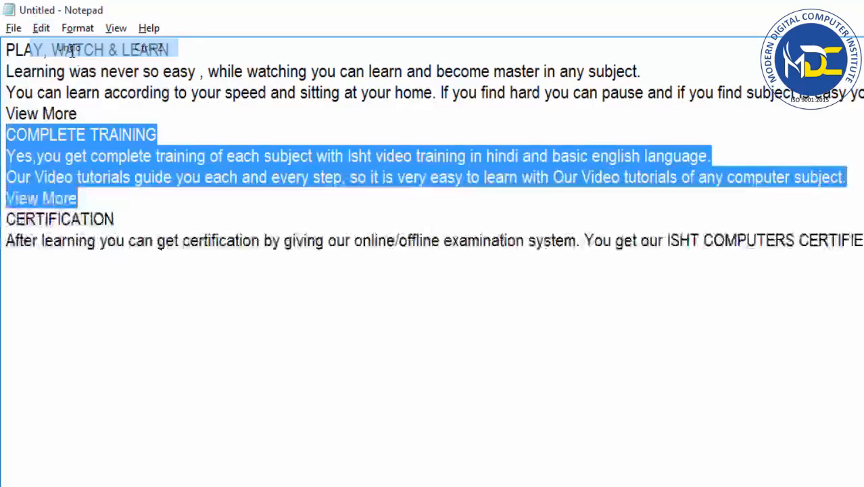
{"action": "left_click", "coordinate": [40, 29]}
{"action": "left_click", "coordinate": [68, 47]}
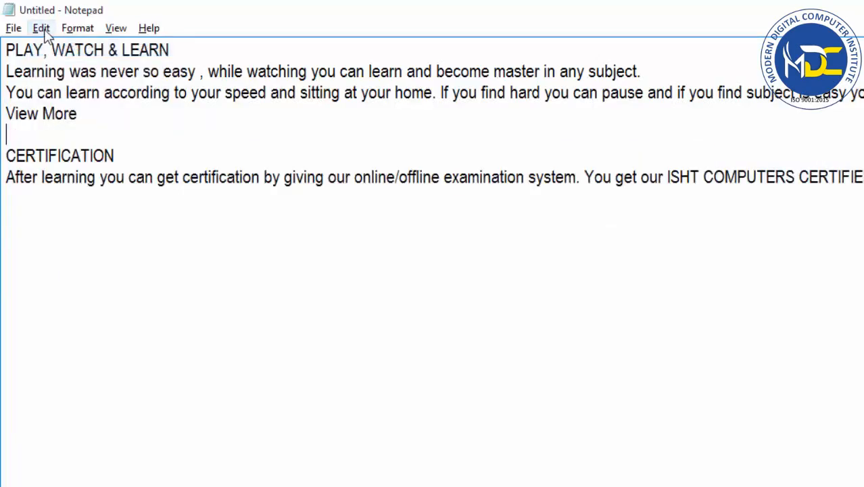
{"action": "left_click", "coordinate": [40, 28]}
{"action": "left_click", "coordinate": [68, 47]}
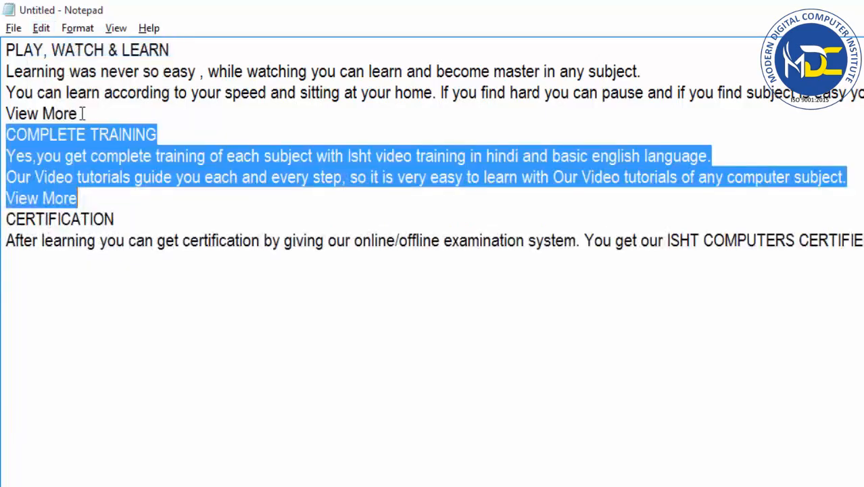
{"action": "left_click", "coordinate": [98, 194]}
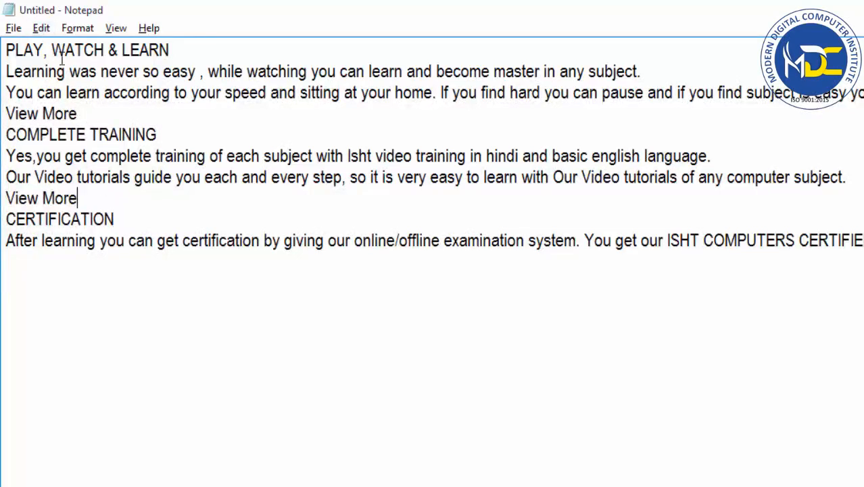
Cut the COMPLETE TRAINING section, from its heading through its "View More" line, to the clipboard.
{"action": "left_click", "coordinate": [41, 29]}
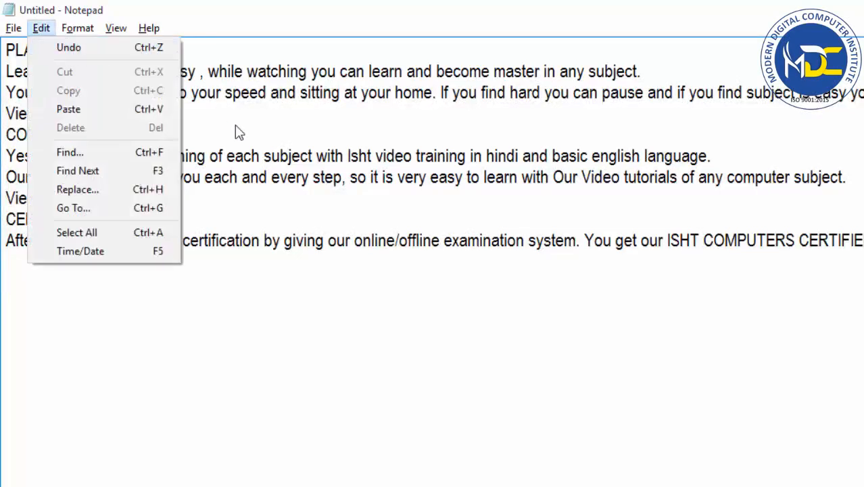
{"action": "left_click", "coordinate": [240, 155]}
{"action": "left_click_drag", "start_coordinate": [77, 198], "coordinate": [10, 134]}
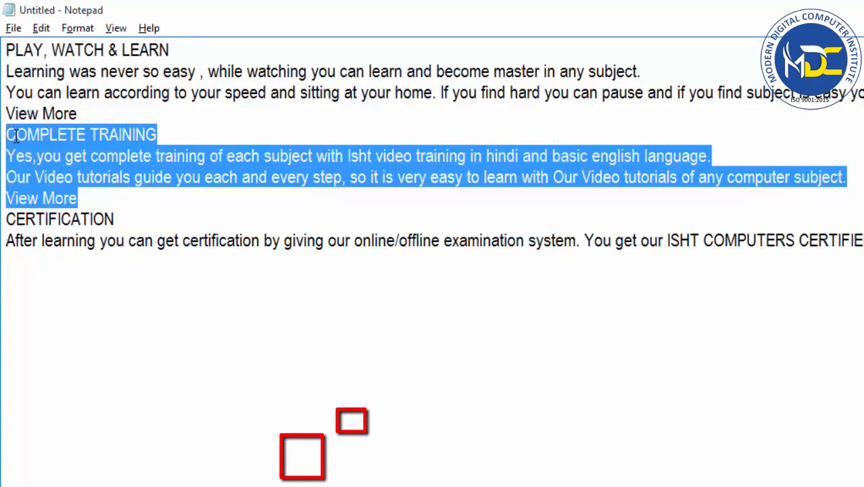
{"action": "left_click", "coordinate": [42, 29]}
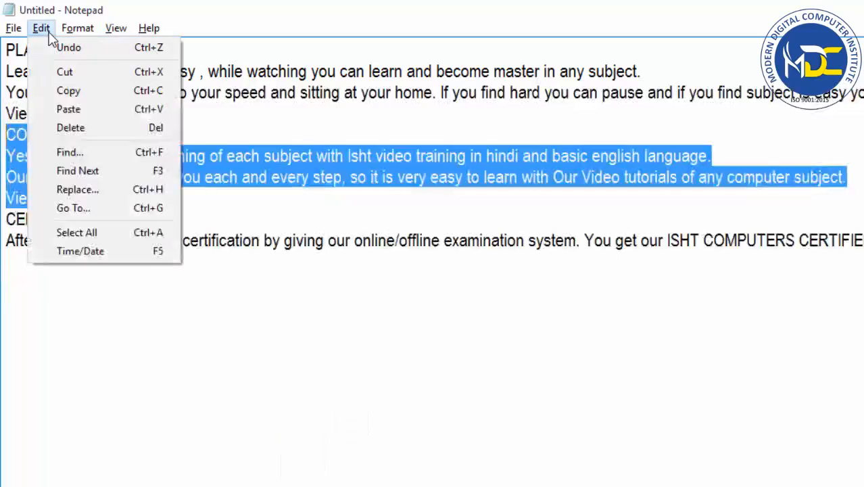
{"action": "left_click", "coordinate": [113, 72]}
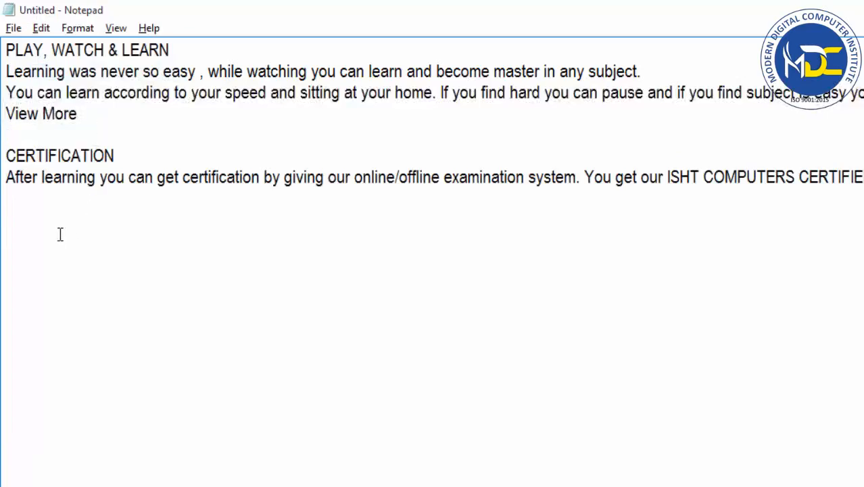
Paste the cut COMPLETE TRAINING section at the end of the document, one blank line below the CERTIFICATION paragraph.
{"action": "double_click", "coordinate": [26, 224]}
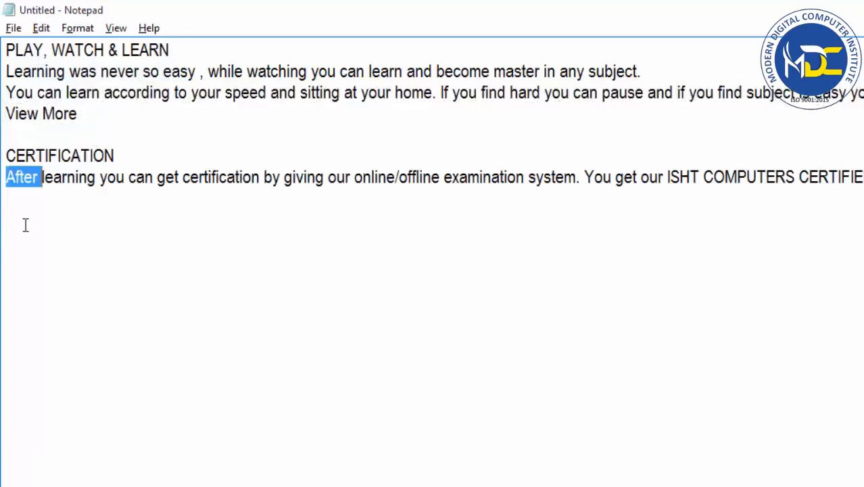
{"action": "left_click", "coordinate": [26, 224]}
{"action": "left_click", "coordinate": [79, 245]}
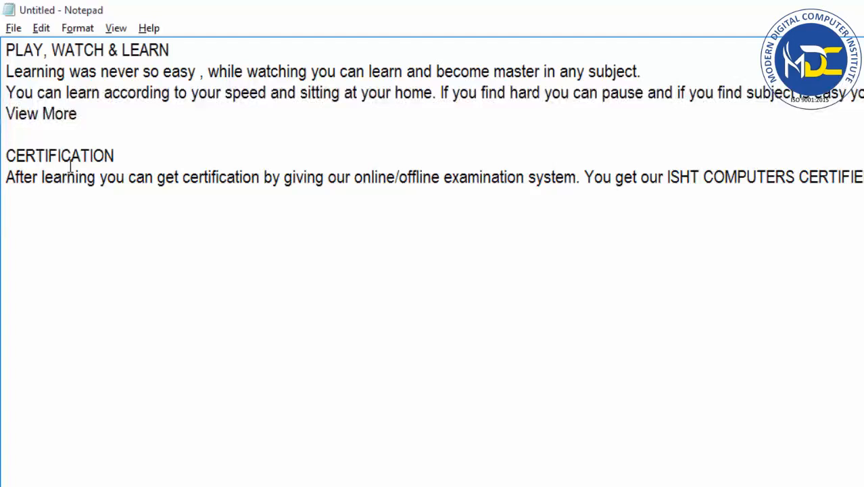
{"action": "key", "text": "End"}
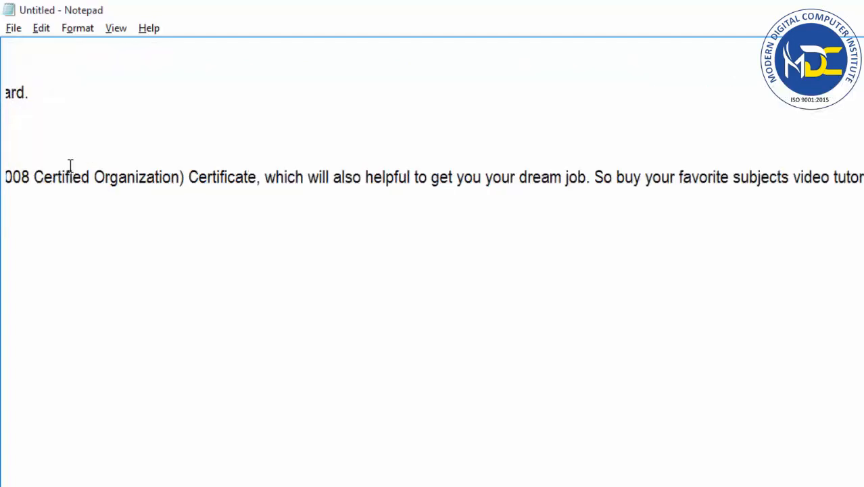
{"action": "key", "text": "Return"}
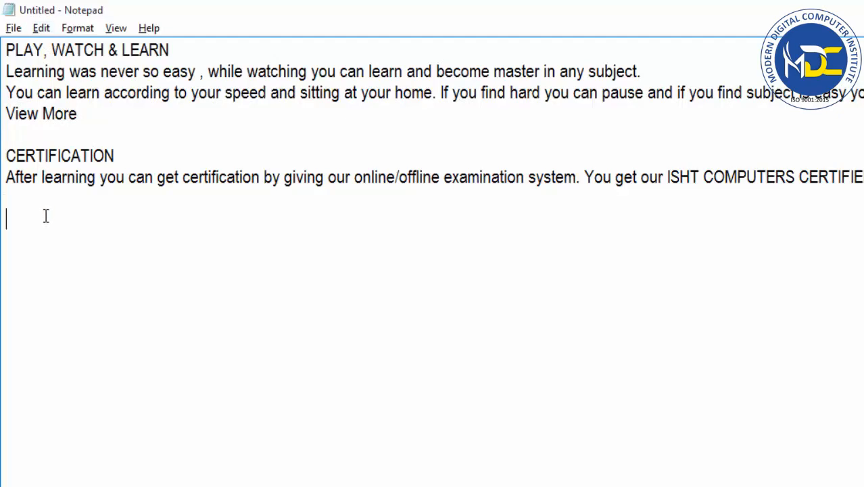
{"action": "left_click", "coordinate": [41, 28]}
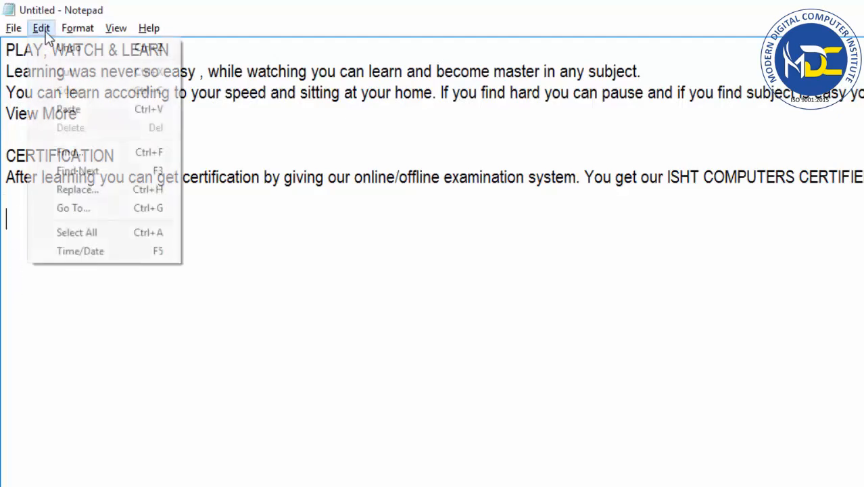
{"action": "left_click", "coordinate": [71, 110]}
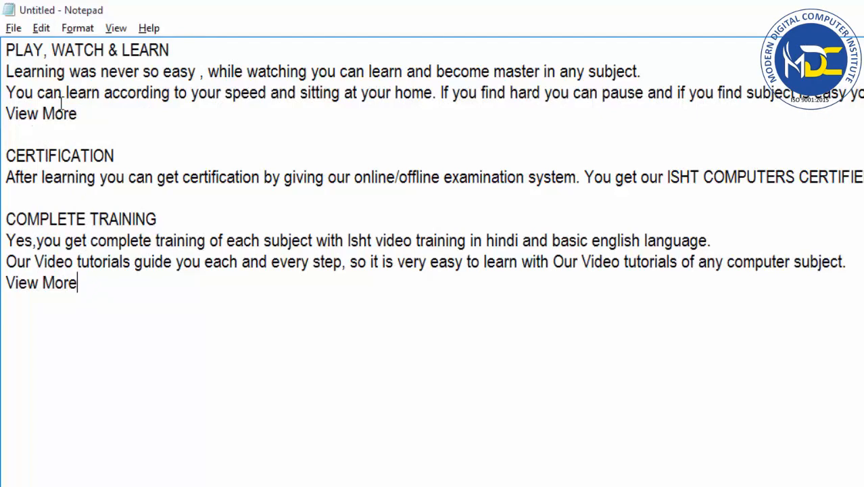
Copy the "PLAY, WATCH & LEARN" heading from the first line to the clipboard and deselect it.
{"action": "left_click", "coordinate": [42, 29]}
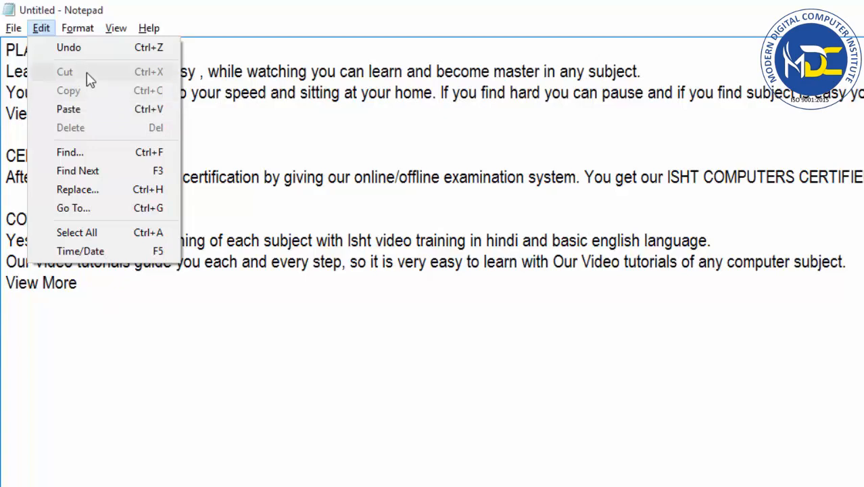
{"action": "left_click", "coordinate": [95, 332]}
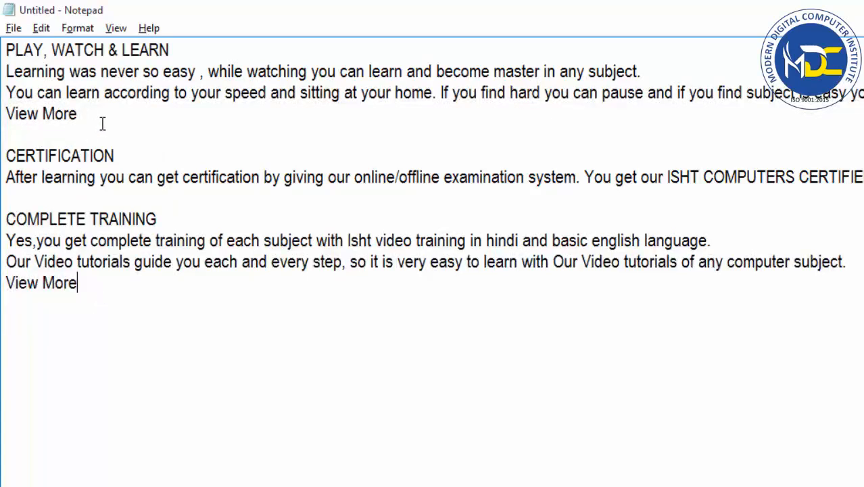
{"action": "left_click_drag", "start_coordinate": [173, 52], "coordinate": [4, 51]}
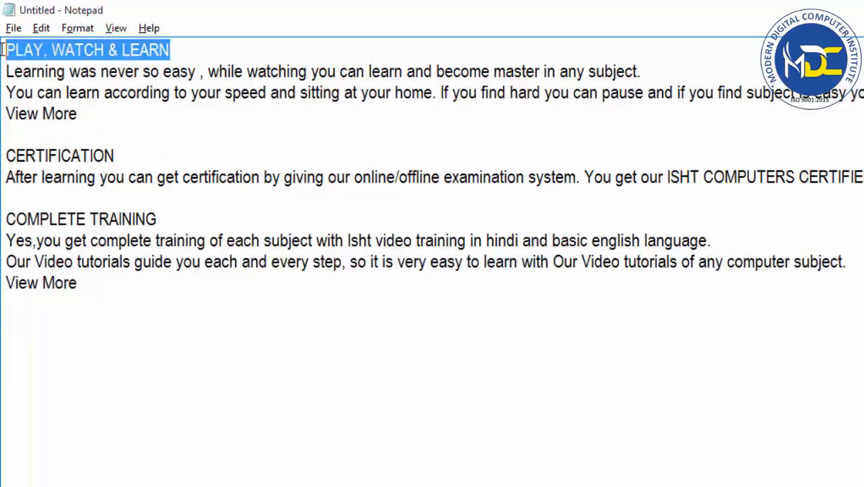
{"action": "left_click", "coordinate": [40, 32]}
{"action": "left_click", "coordinate": [84, 94]}
{"action": "left_click", "coordinate": [97, 274]}
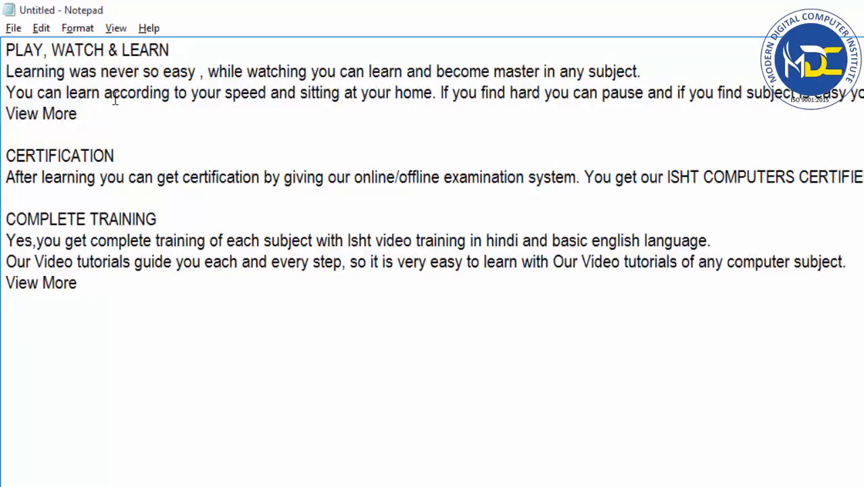
Paste the copied heading on the blank line between "View More" and the CERTIFICATION heading.
{"action": "left_click", "coordinate": [11, 133]}
{"action": "left_click", "coordinate": [41, 27]}
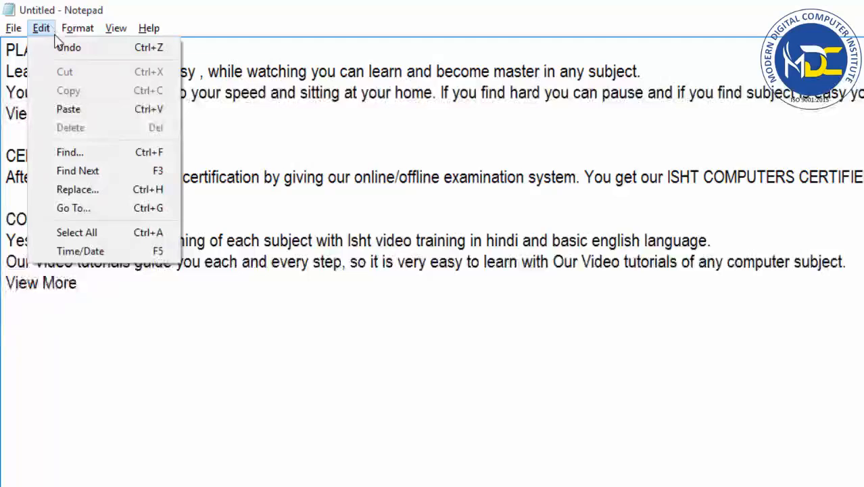
{"action": "left_click", "coordinate": [68, 109]}
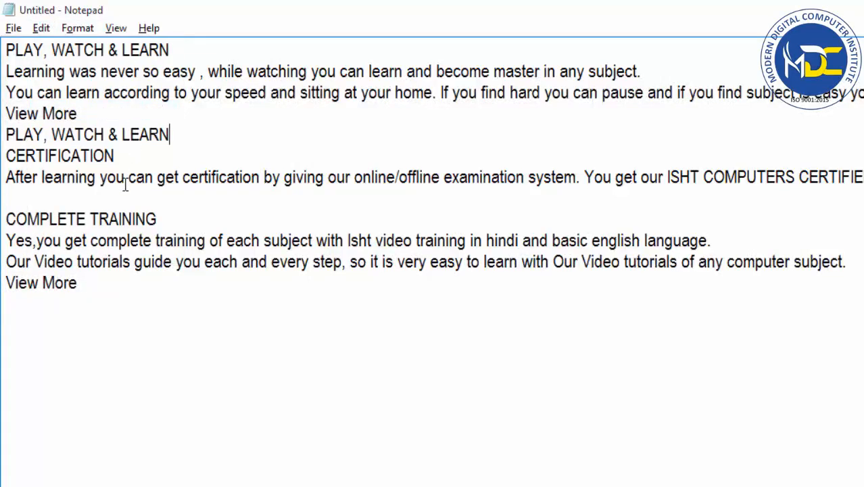
Paste the copied "PLAY, WATCH & LEARN" heading twice in a row on a new line below the last "View More".
{"action": "left_click", "coordinate": [97, 312]}
{"action": "left_click", "coordinate": [42, 28]}
{"action": "left_click", "coordinate": [65, 108]}
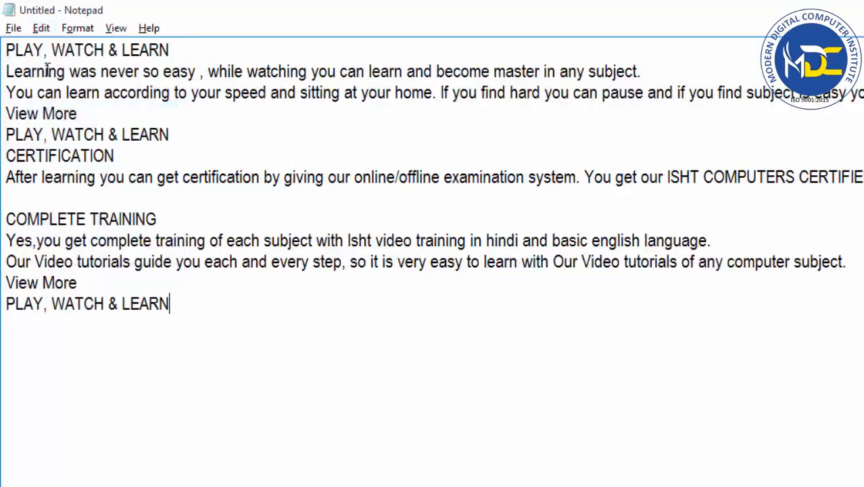
{"action": "left_click", "coordinate": [41, 30]}
{"action": "left_click", "coordinate": [52, 114]}
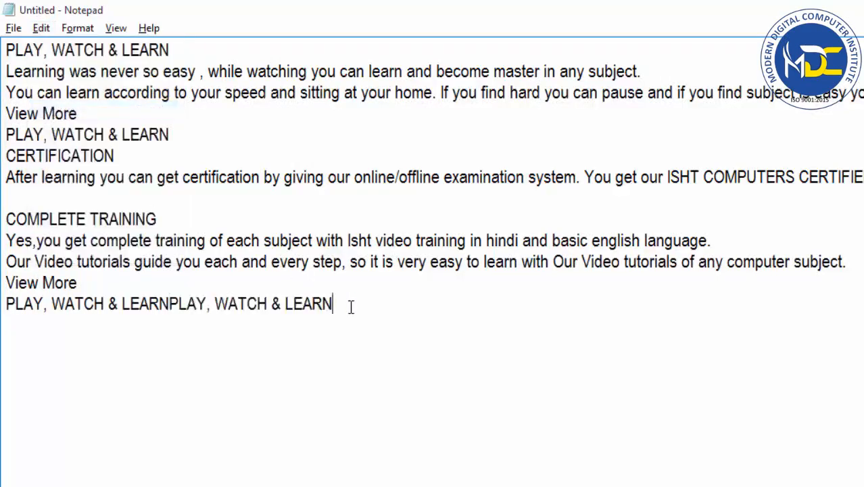
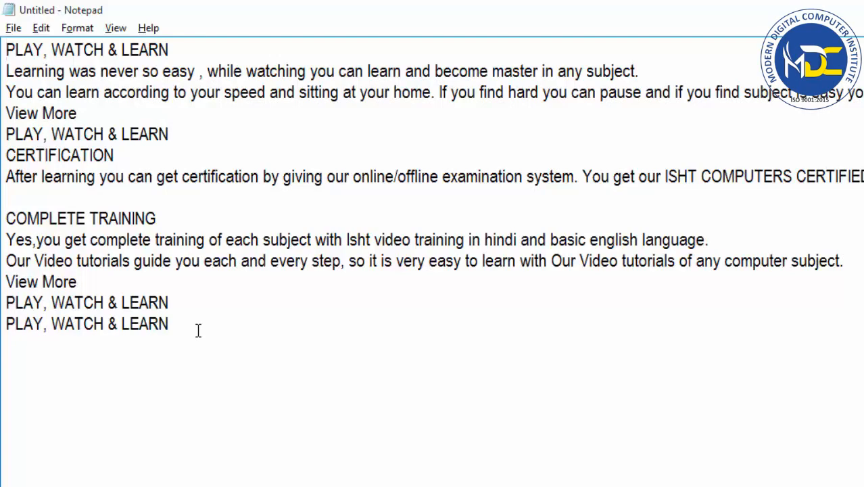
Open the Find dialog, move it clear of the headings, and enter PLAY as the search text.
{"action": "left_click", "coordinate": [39, 30]}
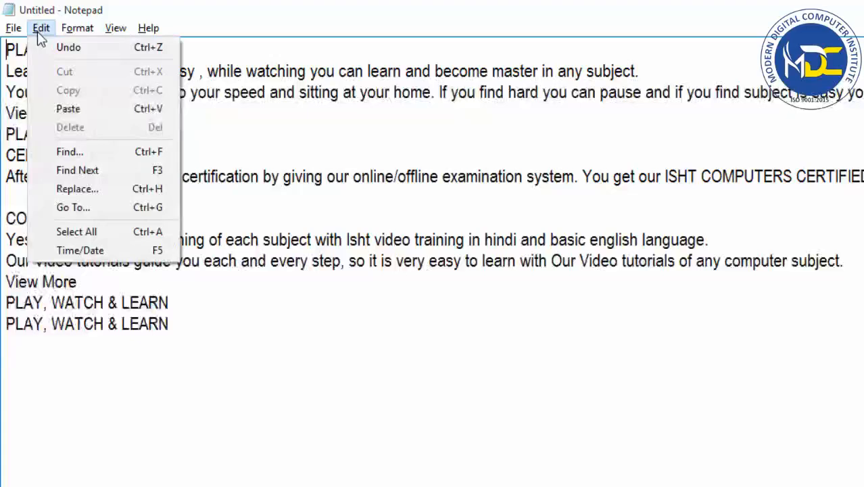
{"action": "left_click", "coordinate": [73, 153]}
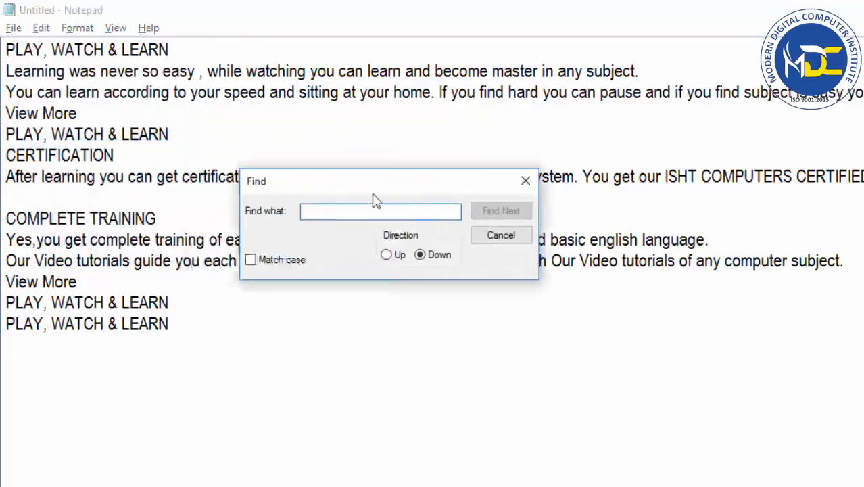
{"action": "left_click_drag", "start_coordinate": [375, 186], "coordinate": [592, 195]}
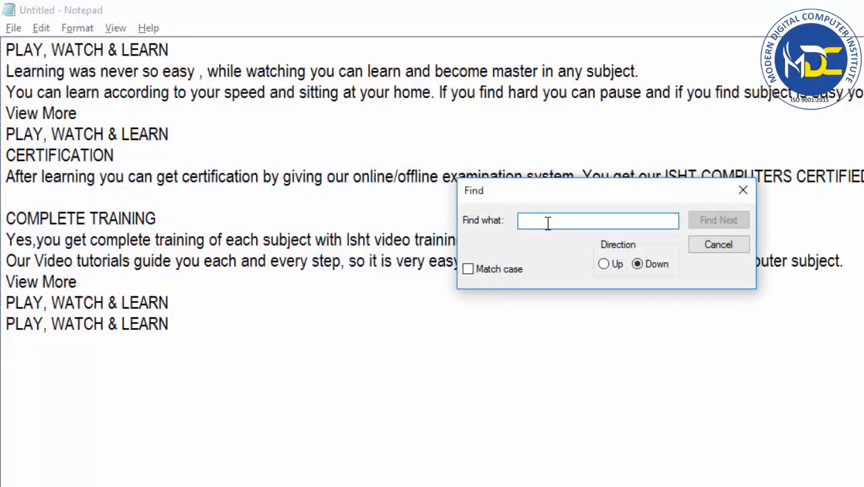
{"action": "type", "text": "PLAY"}
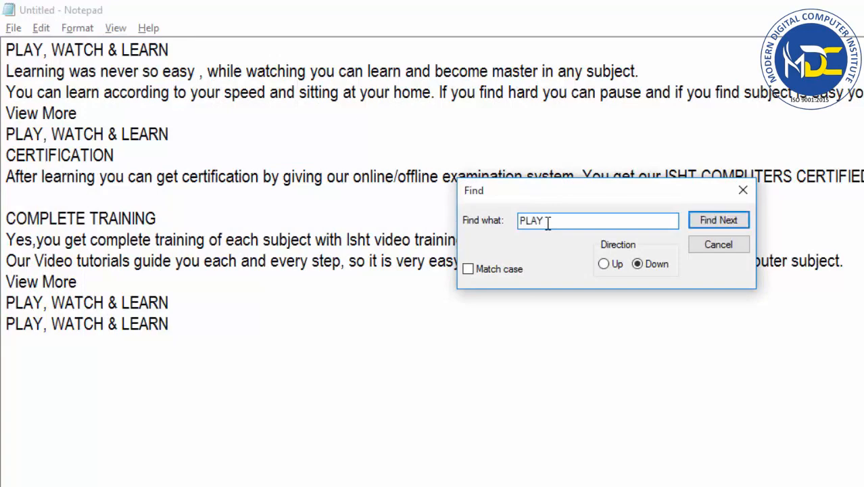
Try the Match case option for the PLAY search by turning it on and off again.
{"action": "left_click", "coordinate": [7, 49]}
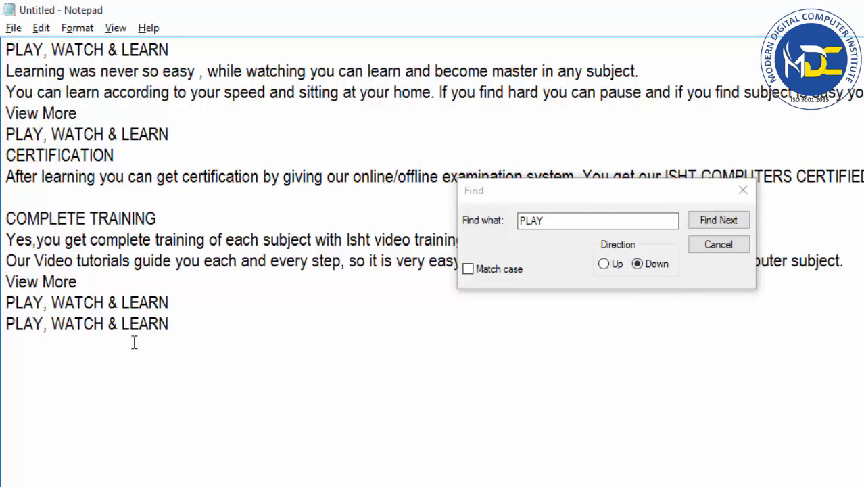
{"action": "left_click", "coordinate": [546, 221]}
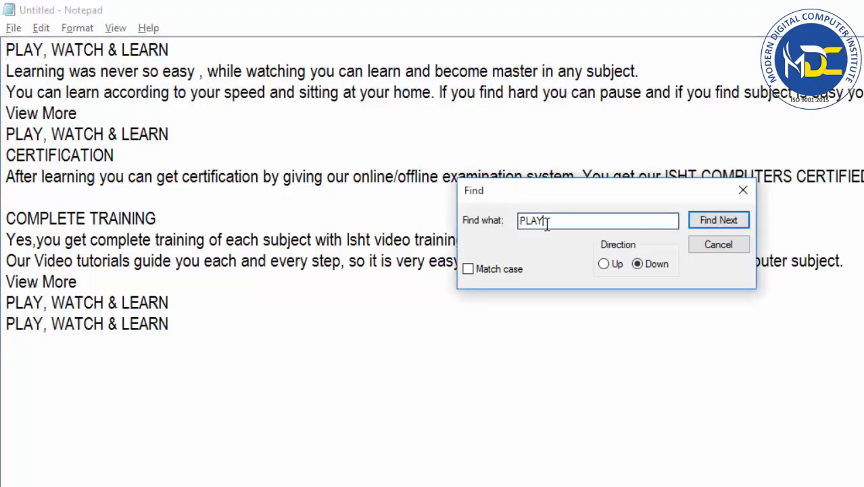
{"action": "left_click_drag", "start_coordinate": [545, 222], "coordinate": [519, 223]}
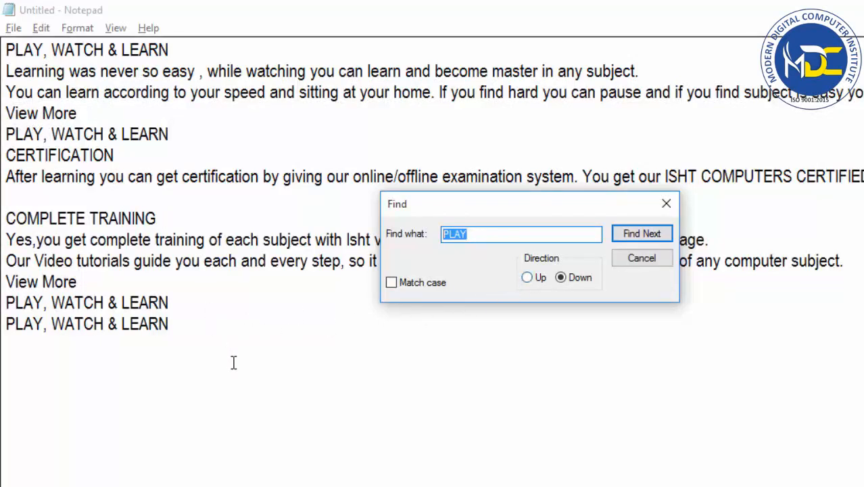
{"action": "left_click", "coordinate": [604, 335]}
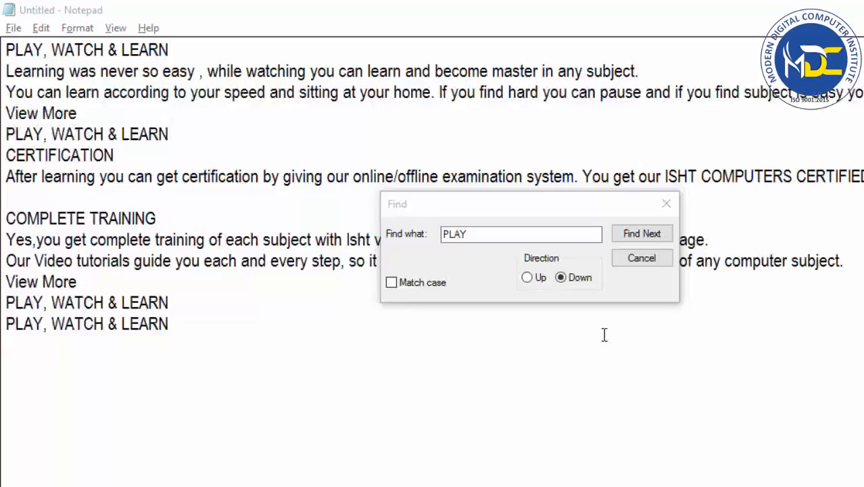
{"action": "left_click", "coordinate": [407, 287]}
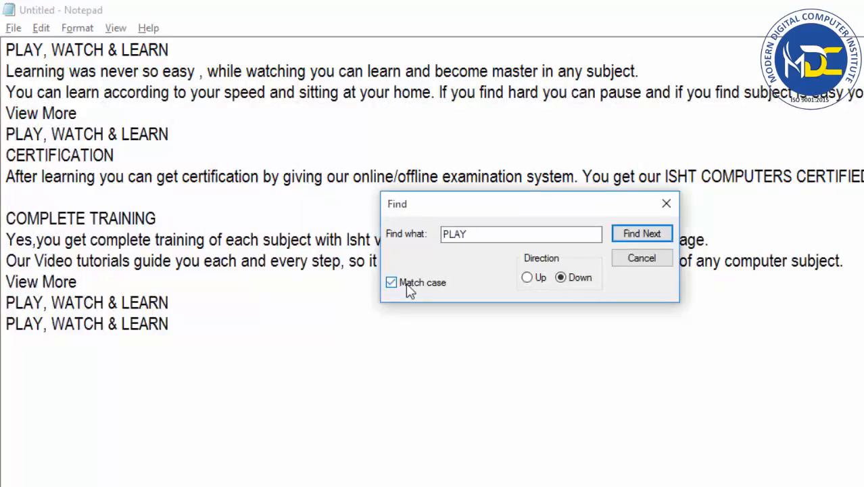
{"action": "left_click", "coordinate": [406, 284]}
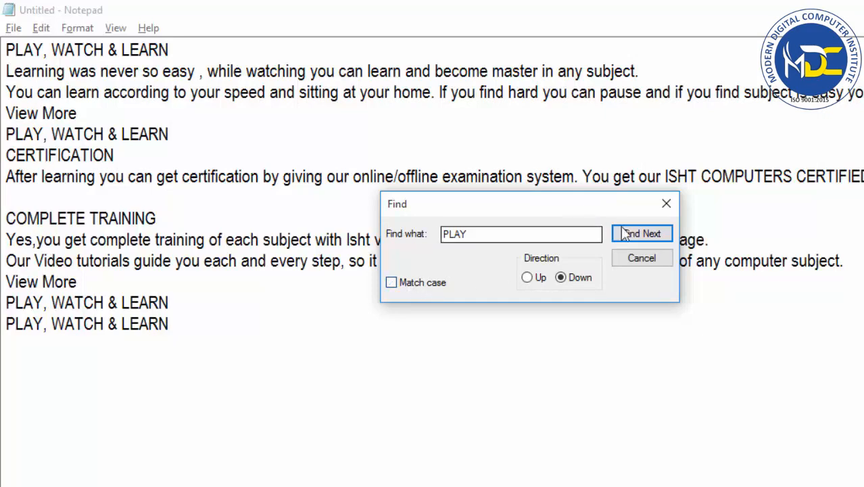
{"action": "left_click", "coordinate": [492, 238]}
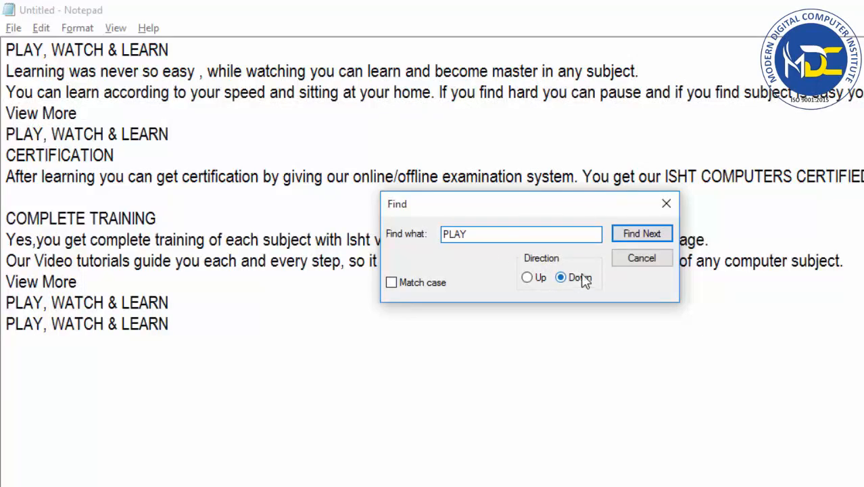
Search downward from the start of the document through every occurrence of PLAY, dismissing the message at the end.
{"action": "left_click", "coordinate": [8, 50]}
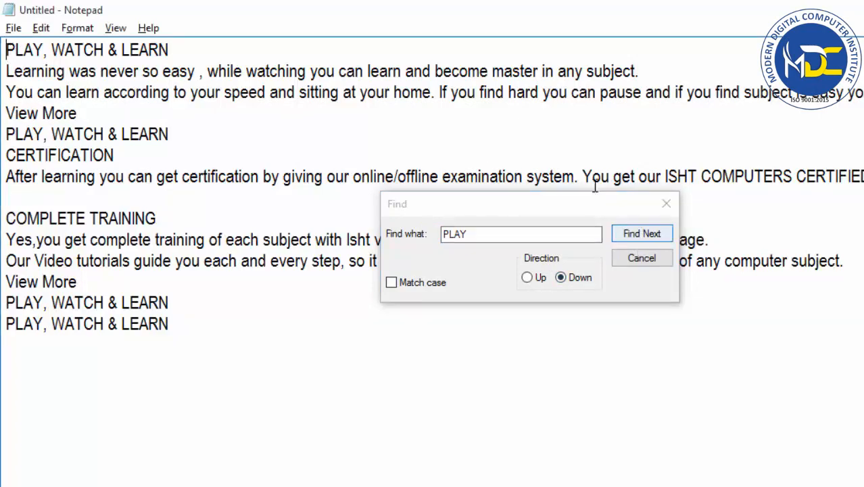
{"action": "left_click", "coordinate": [635, 235]}
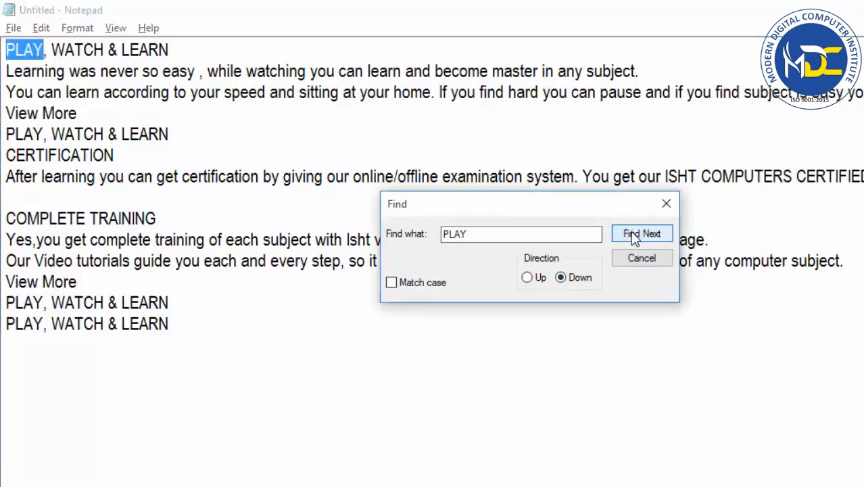
{"action": "left_click", "coordinate": [634, 235]}
{"action": "left_click", "coordinate": [632, 233]}
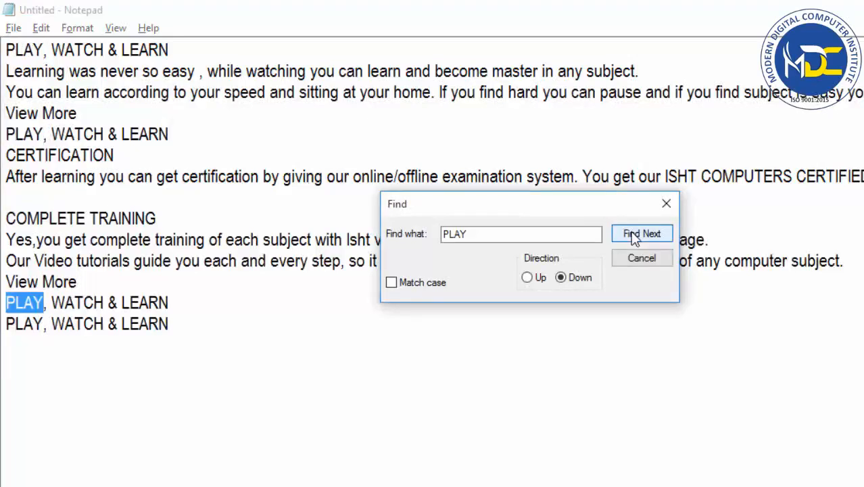
{"action": "left_click", "coordinate": [634, 235]}
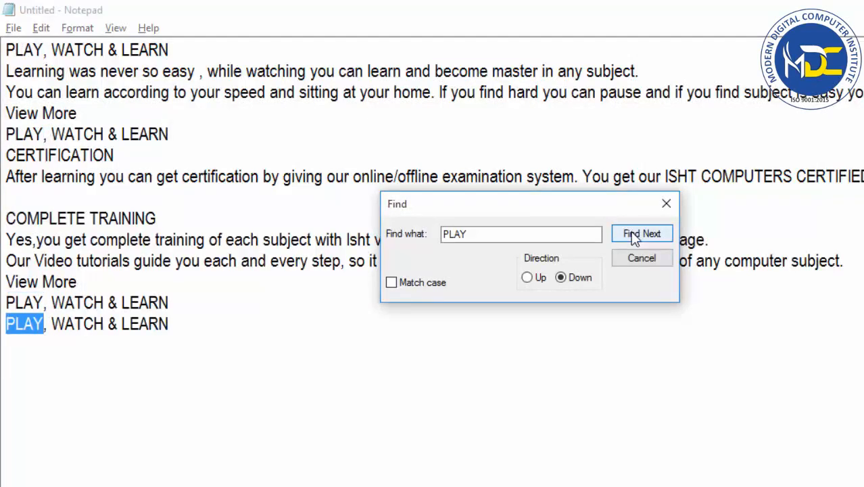
{"action": "left_click", "coordinate": [631, 232]}
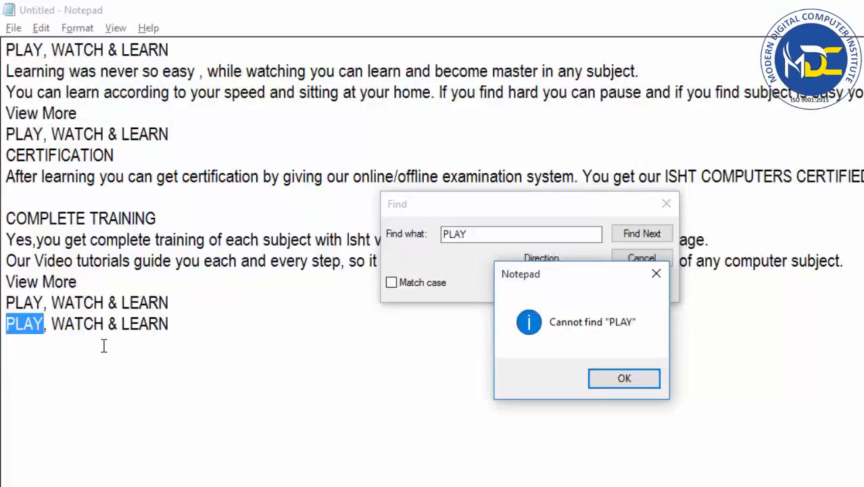
{"action": "left_click", "coordinate": [624, 378]}
Search upward for PLAY from the end of the last line, stepping through the occurrences.
{"action": "left_click", "coordinate": [194, 328]}
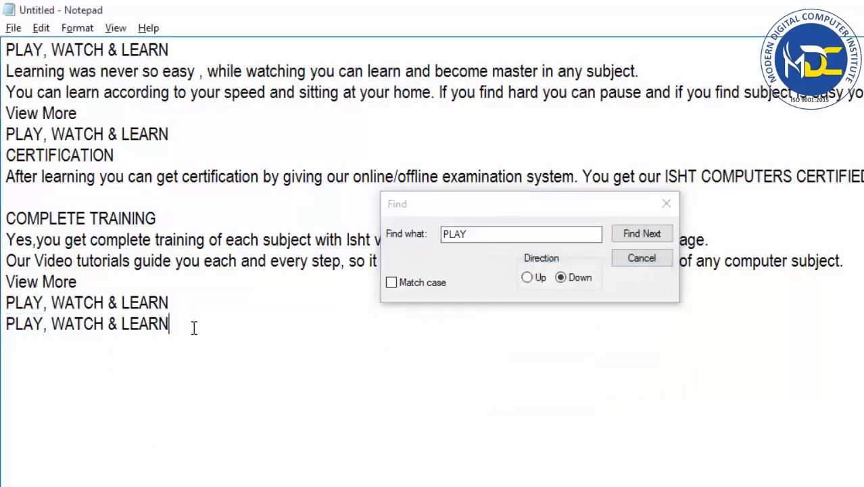
{"action": "left_click", "coordinate": [527, 278]}
{"action": "left_click", "coordinate": [635, 233]}
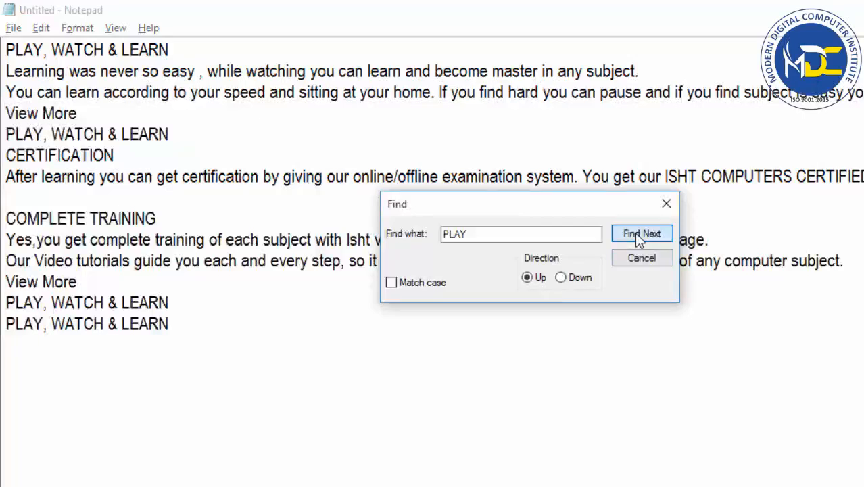
{"action": "left_click", "coordinate": [639, 237]}
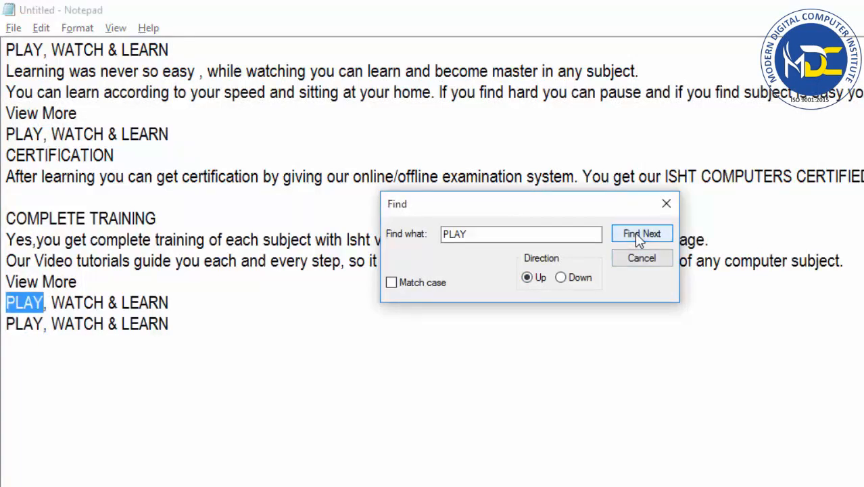
{"action": "left_click", "coordinate": [639, 237]}
{"action": "left_click", "coordinate": [639, 237]}
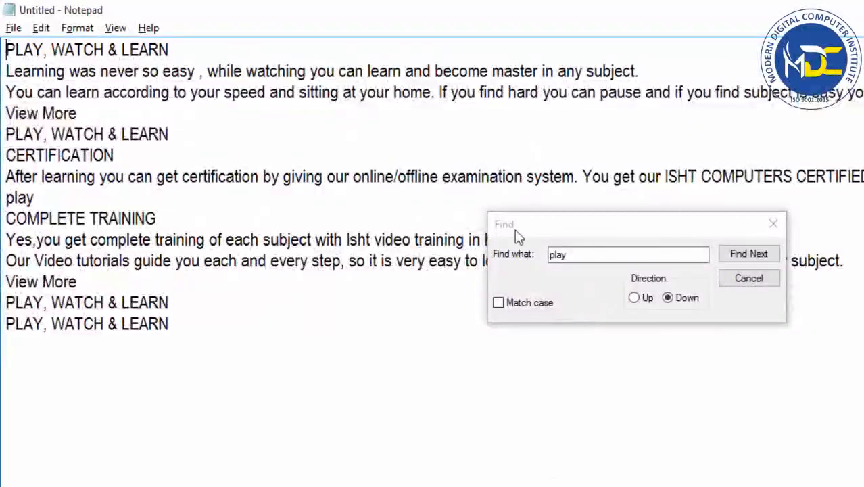
Search downward for "play" with Match case off, stepping through each occurrence and moving the Find dialog below the text.
{"action": "left_click", "coordinate": [747, 256]}
{"action": "left_click", "coordinate": [747, 256]}
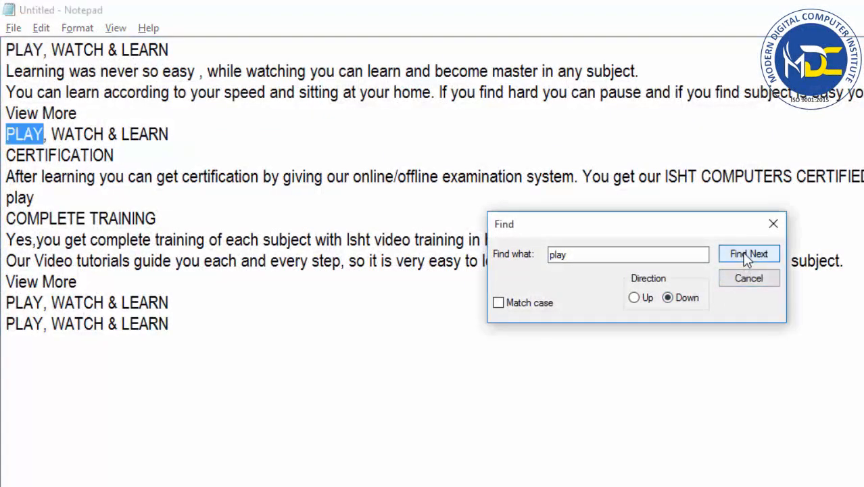
{"action": "left_click", "coordinate": [747, 257]}
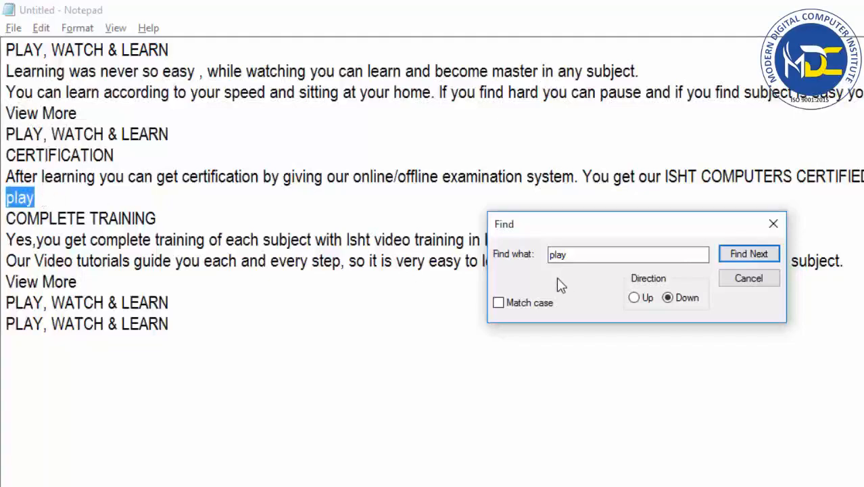
{"action": "left_click", "coordinate": [729, 253]}
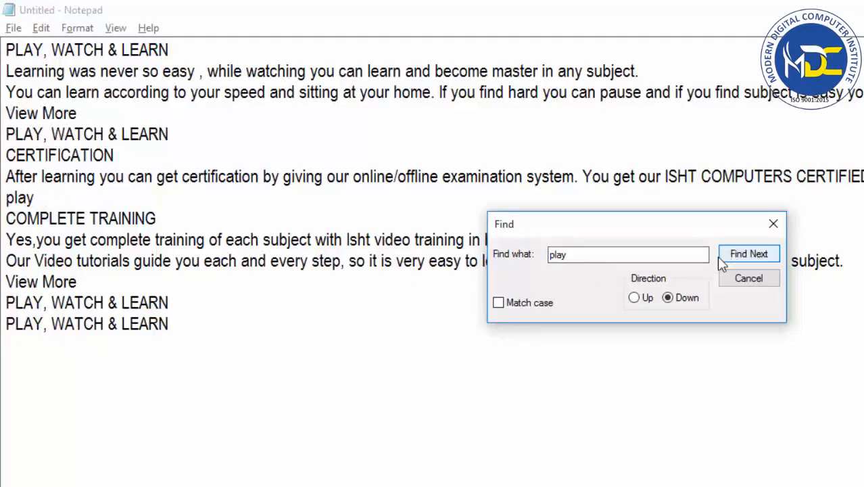
{"action": "left_click_drag", "start_coordinate": [645, 231], "coordinate": [660, 385]}
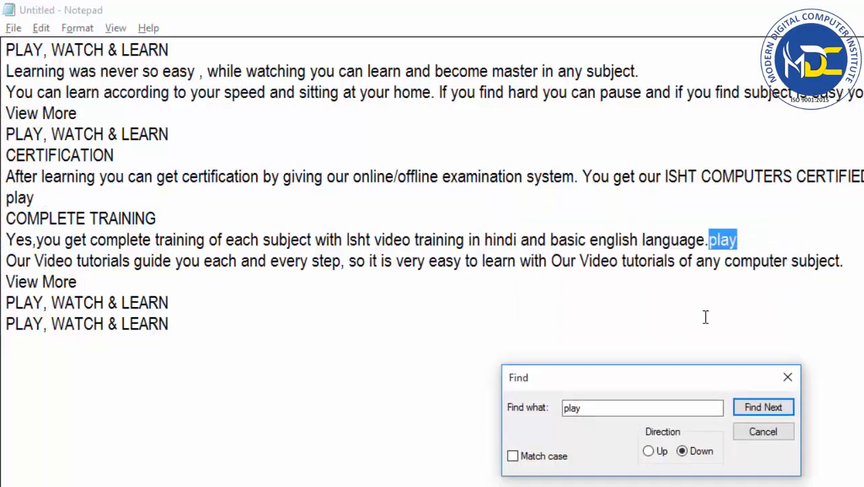
{"action": "left_click", "coordinate": [763, 409]}
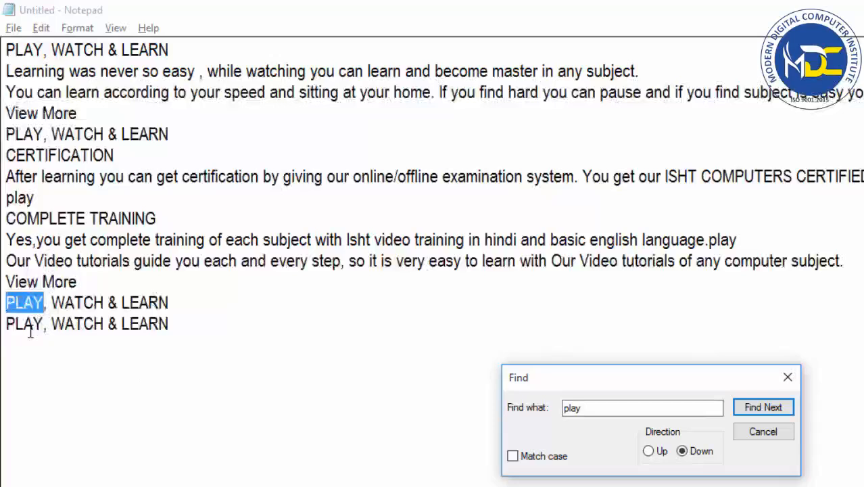
{"action": "left_click", "coordinate": [756, 409]}
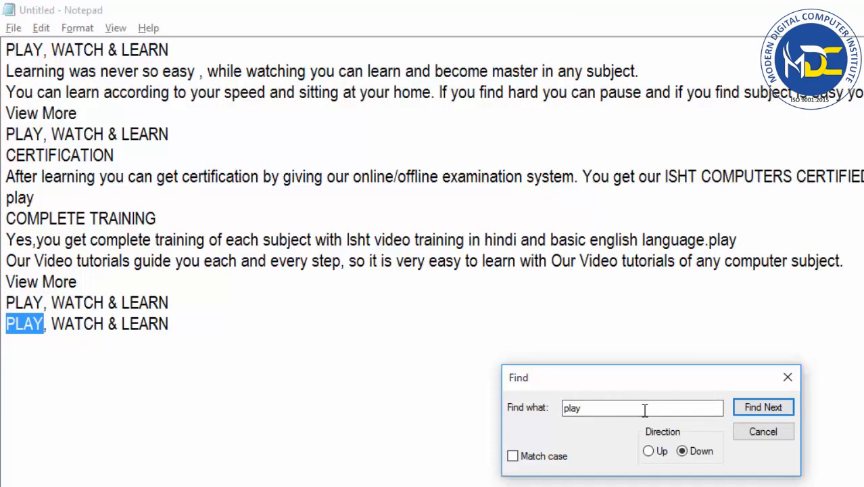
Turn on Match case, search downward from the first line for every lowercase "play", and close the Find dialog.
{"action": "left_click", "coordinate": [513, 456]}
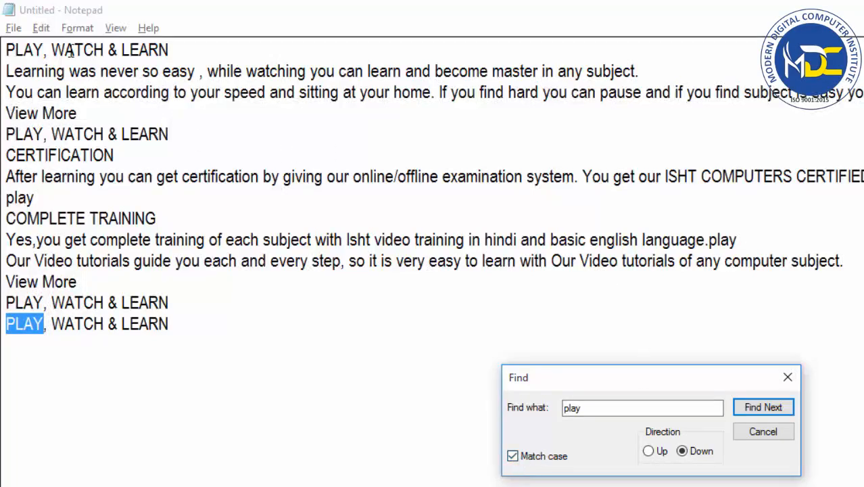
{"action": "left_click", "coordinate": [10, 50]}
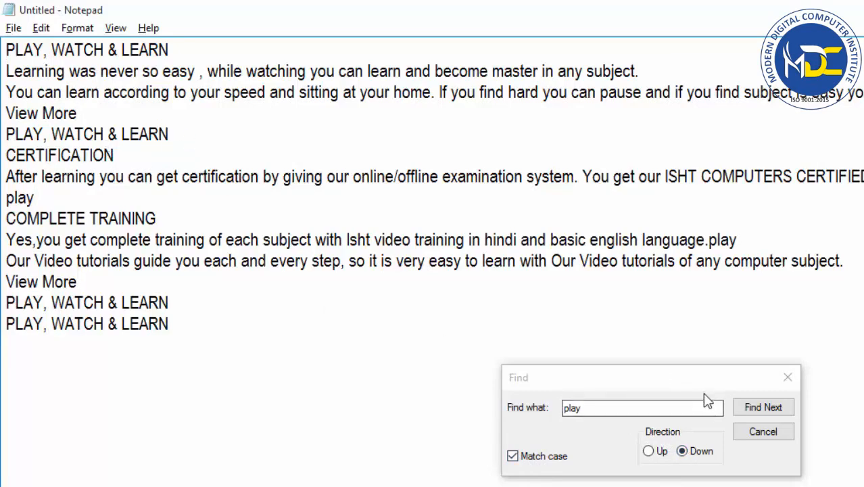
{"action": "left_click", "coordinate": [771, 407]}
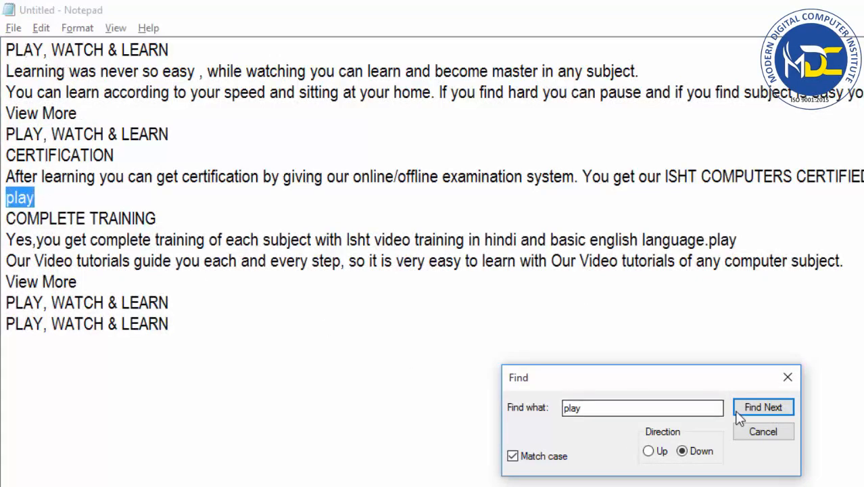
{"action": "left_click", "coordinate": [753, 412]}
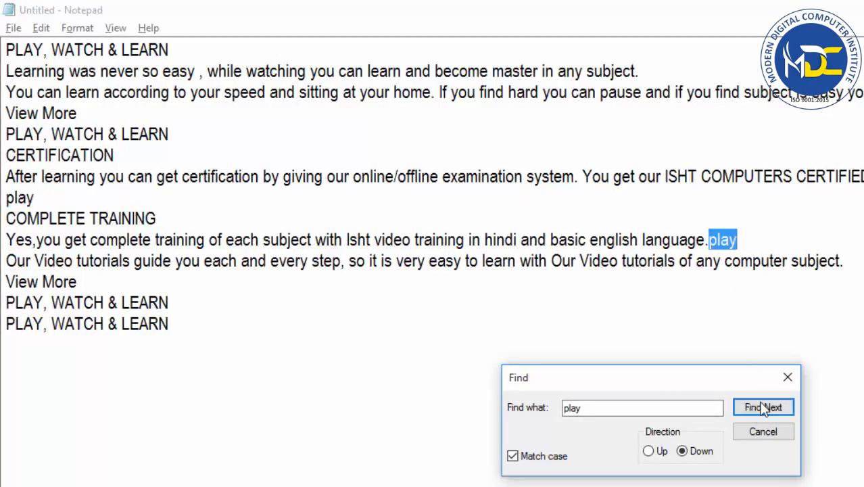
{"action": "left_click", "coordinate": [762, 409]}
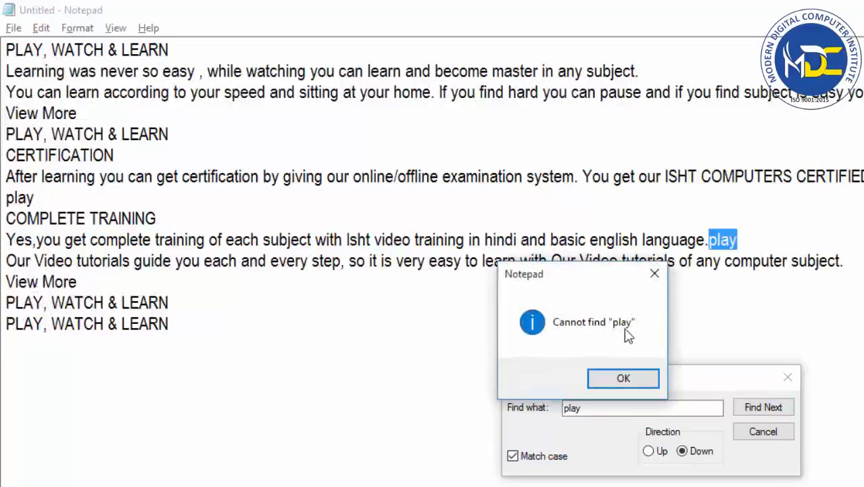
{"action": "left_click_drag", "start_coordinate": [575, 277], "coordinate": [483, 199]}
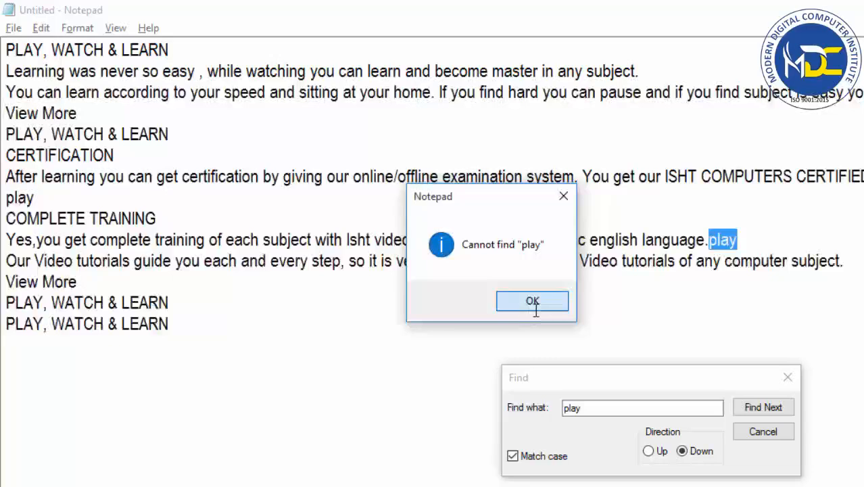
{"action": "left_click", "coordinate": [530, 304]}
{"action": "left_click", "coordinate": [762, 432]}
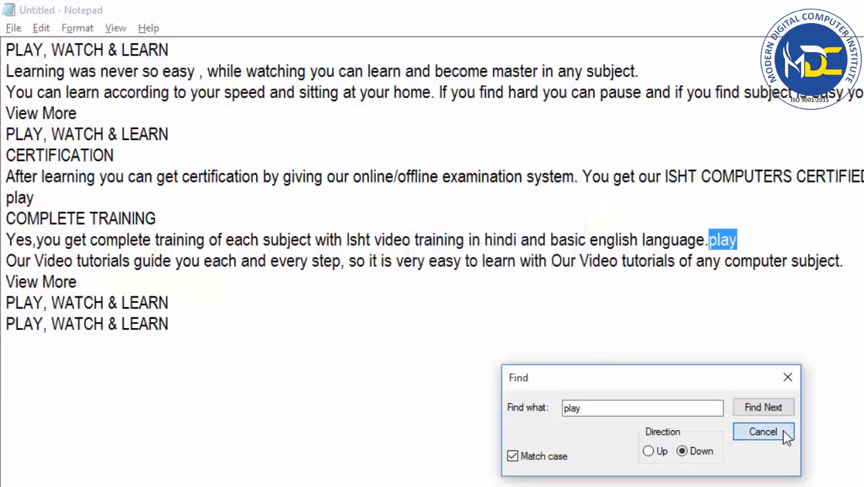
Repeat the search for lowercase "play" with Find Next from the start of the first line through every occurrence, dismissing the closing message.
{"action": "left_click", "coordinate": [12, 60]}
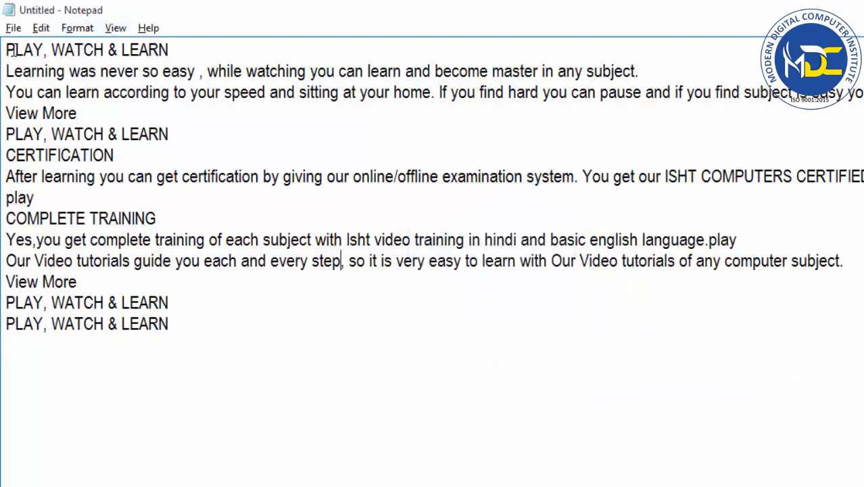
{"action": "left_click", "coordinate": [41, 28]}
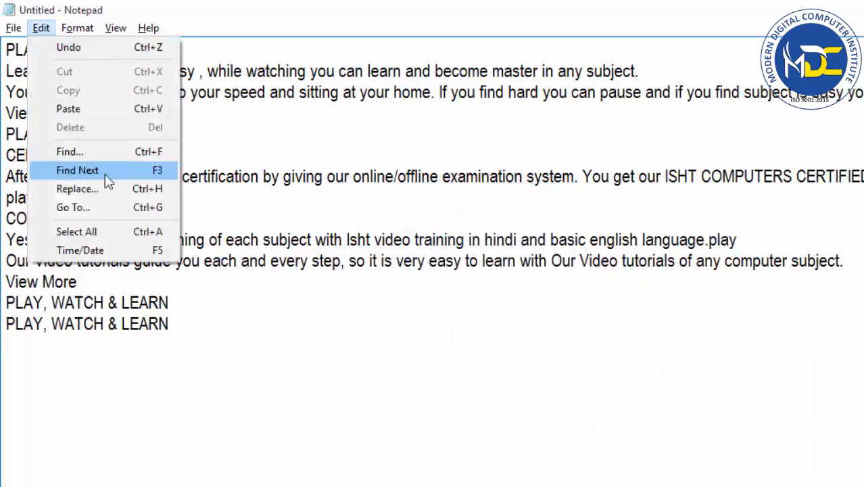
{"action": "left_click", "coordinate": [309, 177]}
{"action": "left_click", "coordinate": [9, 47]}
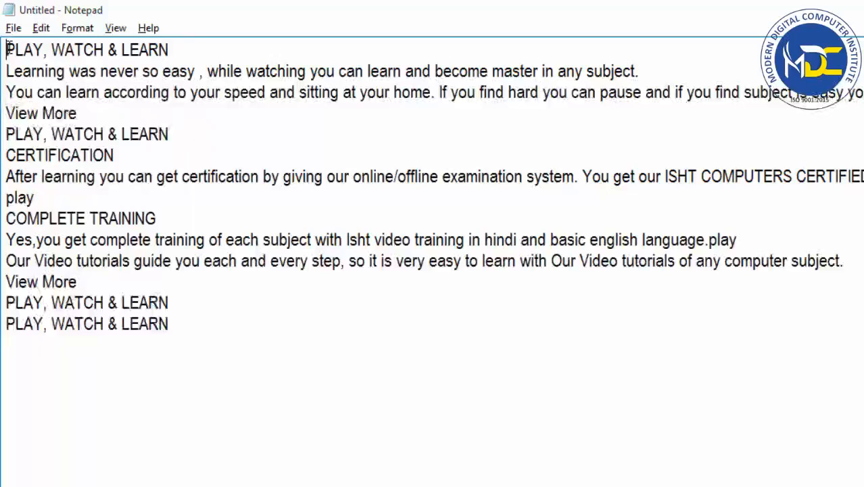
{"action": "left_click", "coordinate": [41, 28]}
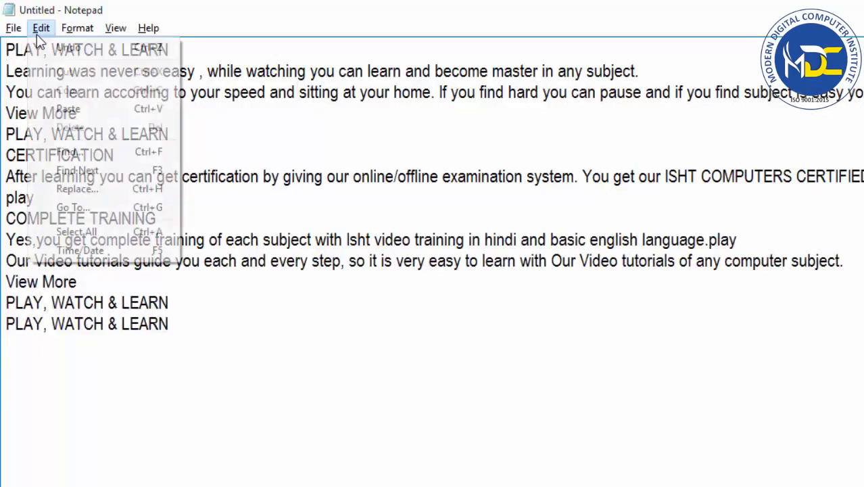
{"action": "left_click", "coordinate": [95, 164]}
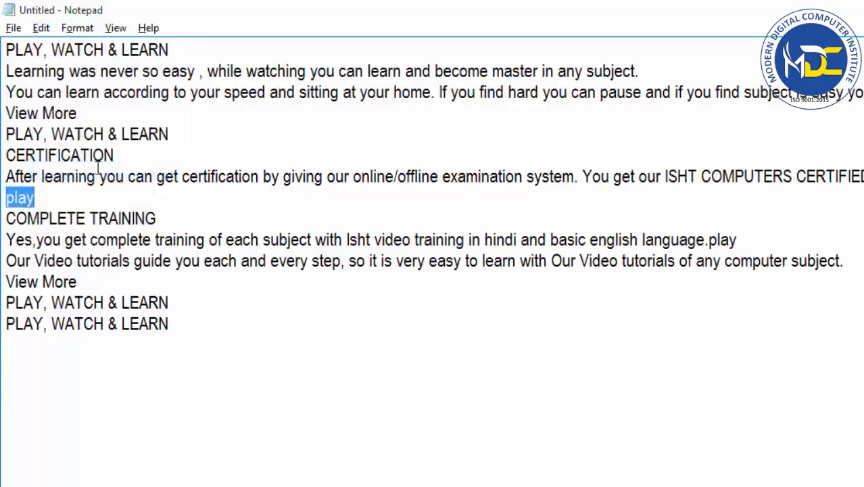
{"action": "left_click", "coordinate": [41, 28]}
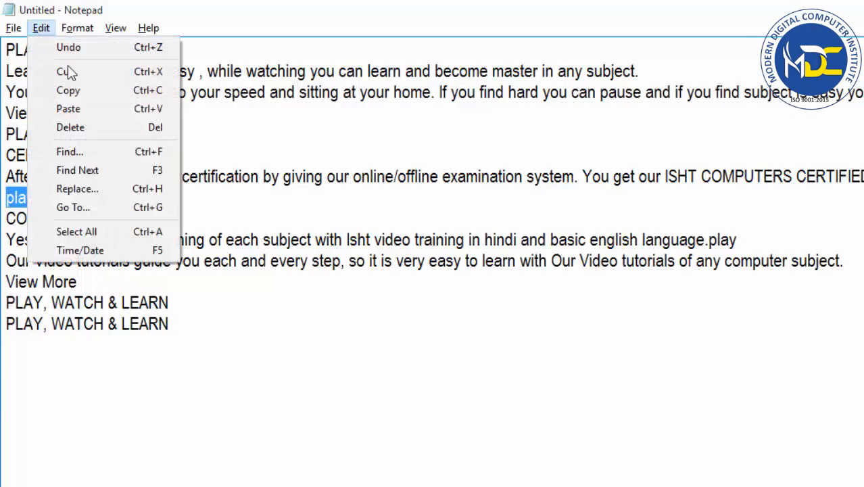
{"action": "left_click", "coordinate": [101, 173]}
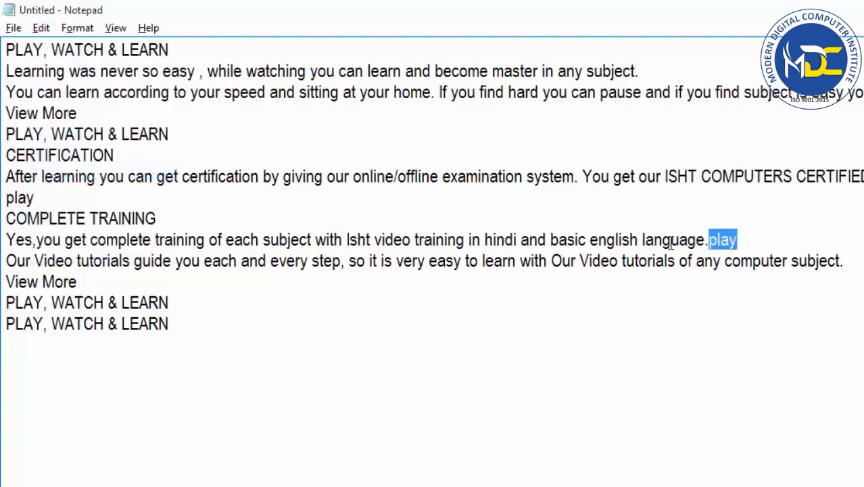
{"action": "left_click", "coordinate": [41, 29]}
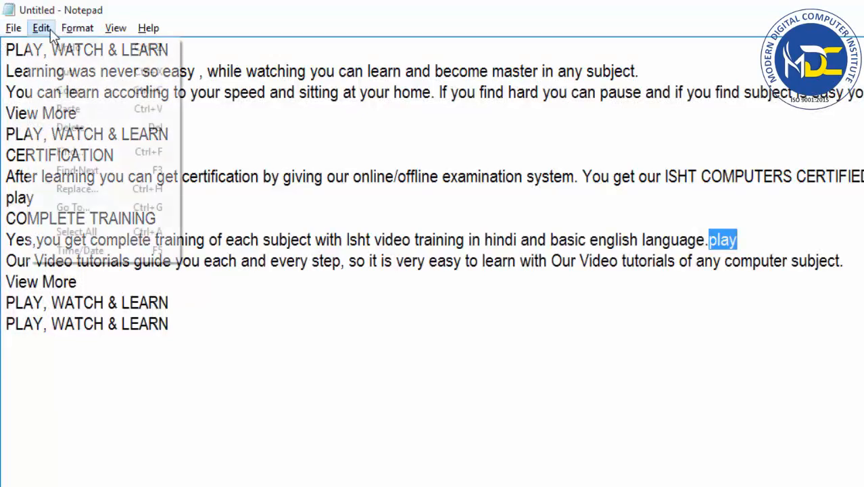
{"action": "left_click", "coordinate": [162, 177]}
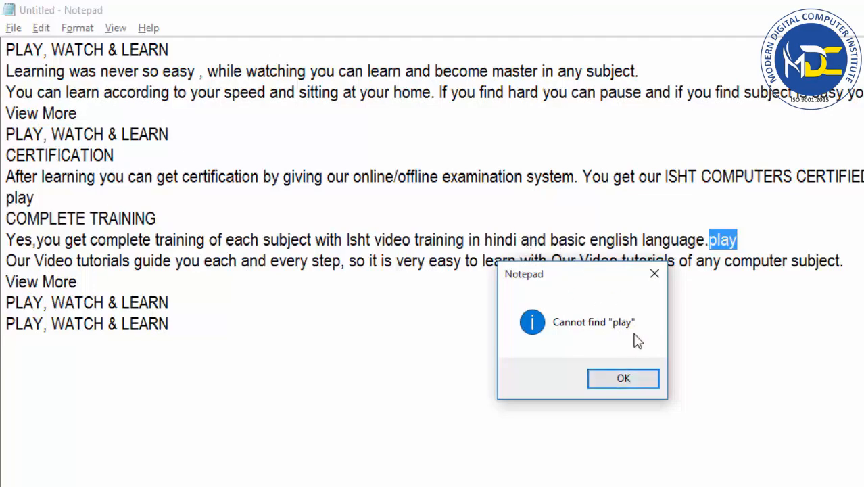
{"action": "left_click", "coordinate": [623, 380]}
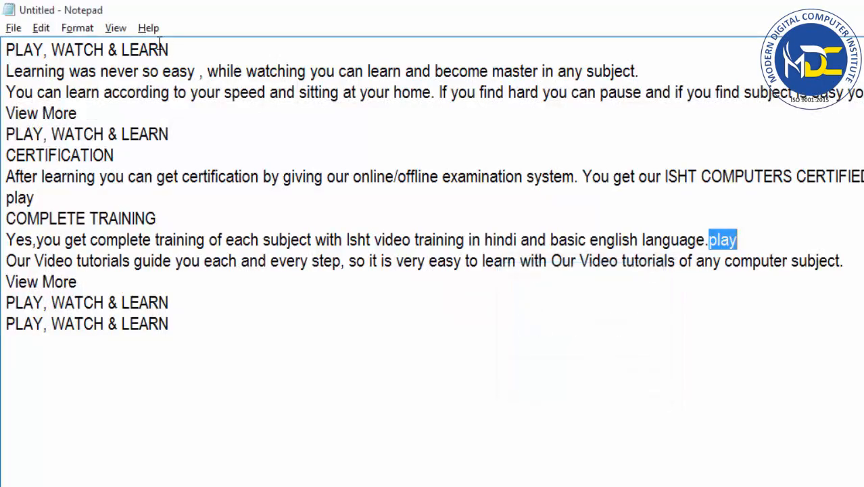
Open Replace with "play" as the text to find and enter "work" as the replacement text.
{"action": "left_click", "coordinate": [42, 29]}
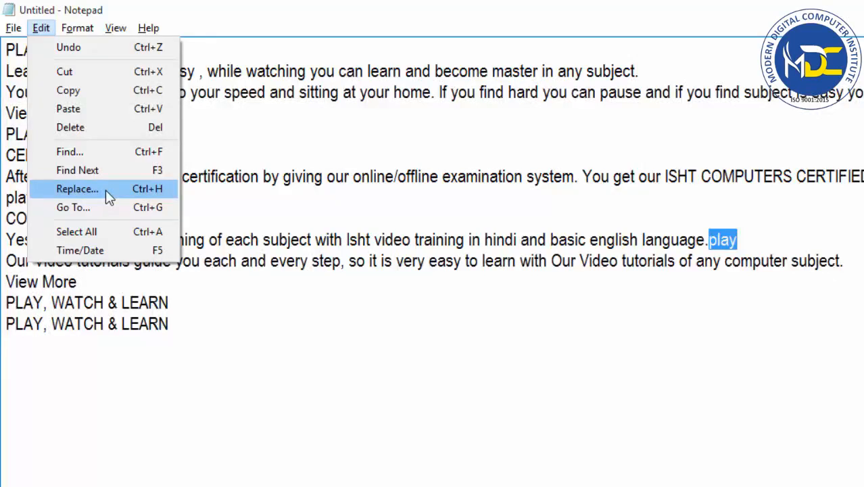
{"action": "left_click", "coordinate": [77, 189]}
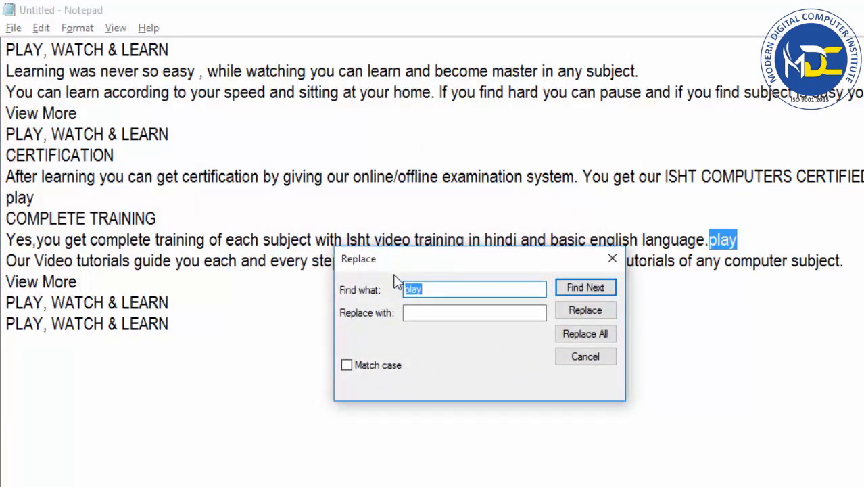
{"action": "left_click", "coordinate": [429, 291]}
{"action": "left_click_drag", "start_coordinate": [428, 291], "coordinate": [396, 291]}
{"action": "left_click", "coordinate": [423, 313]}
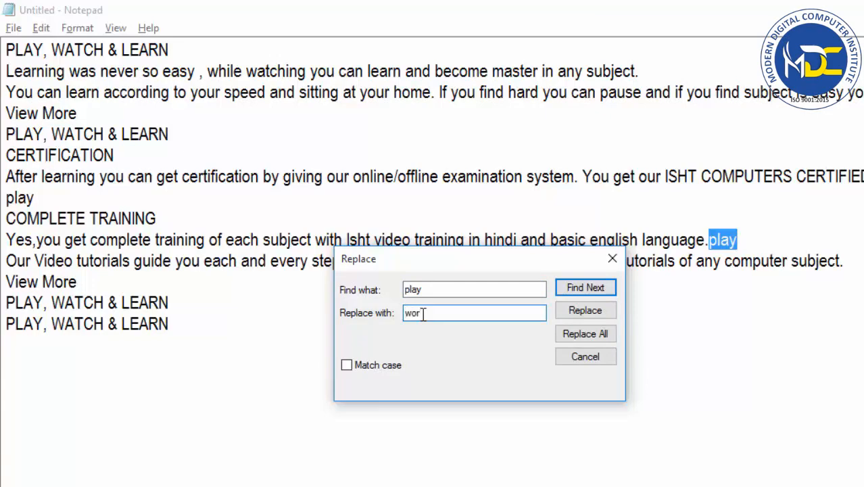
{"action": "type", "text": "work"}
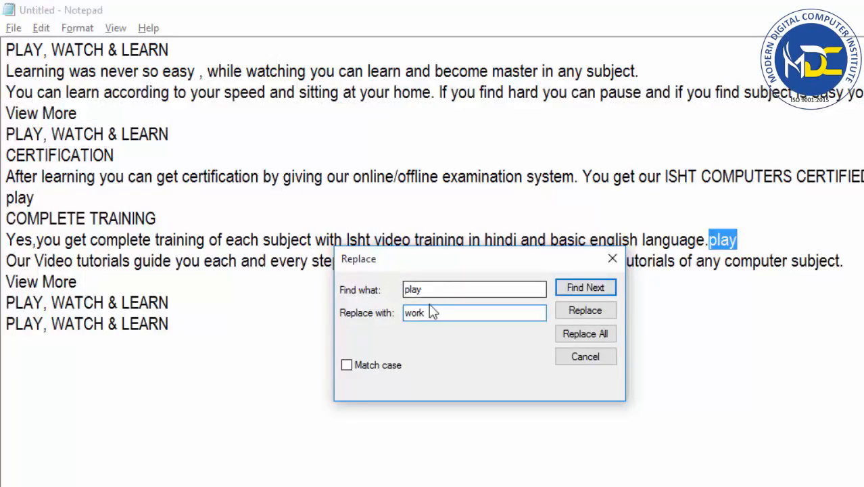
Turn Match case on for the replacement and switch it back off, keeping "play" and "work" as the entries.
{"action": "left_click_drag", "start_coordinate": [424, 313], "coordinate": [405, 312]}
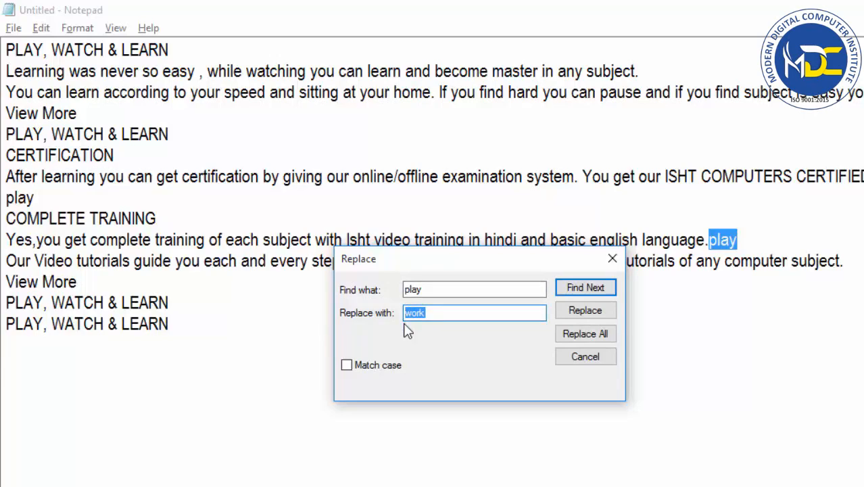
{"action": "left_click", "coordinate": [360, 368]}
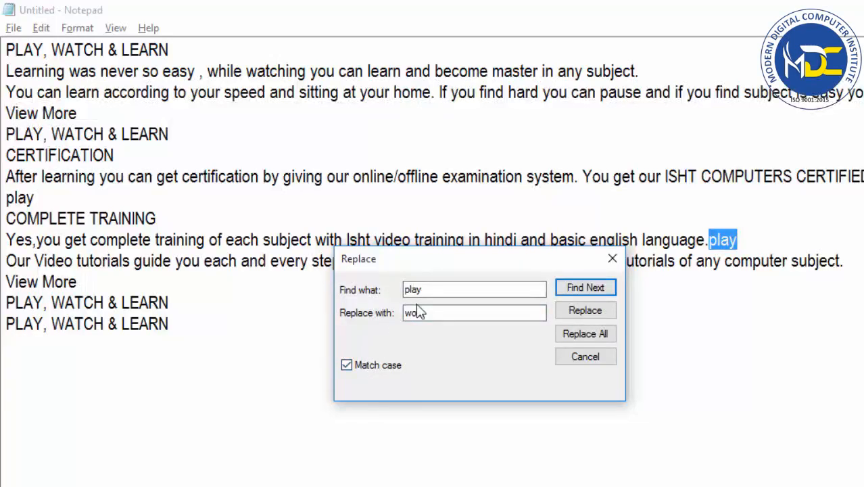
{"action": "left_click_drag", "start_coordinate": [431, 290], "coordinate": [401, 291]}
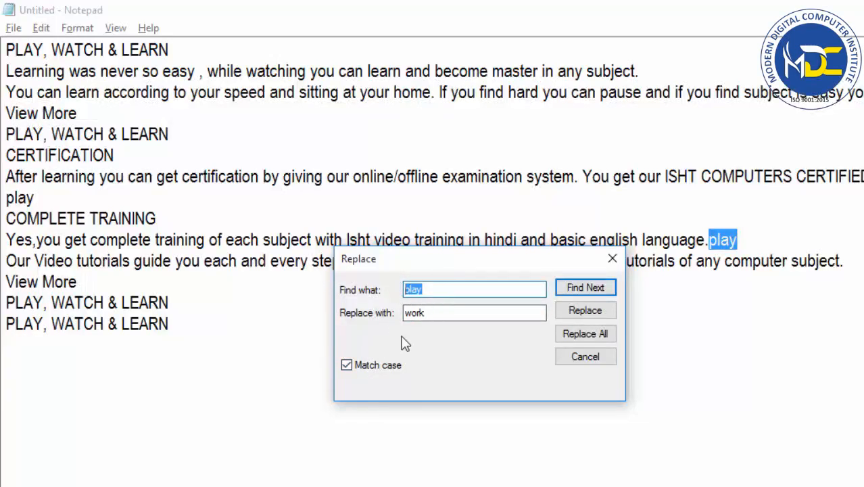
{"action": "left_click", "coordinate": [347, 366]}
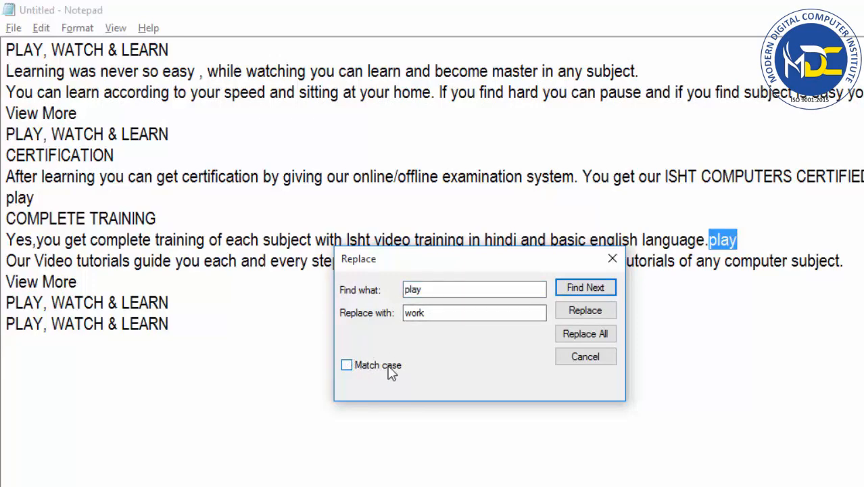
{"action": "left_click_drag", "start_coordinate": [486, 290], "coordinate": [406, 290]}
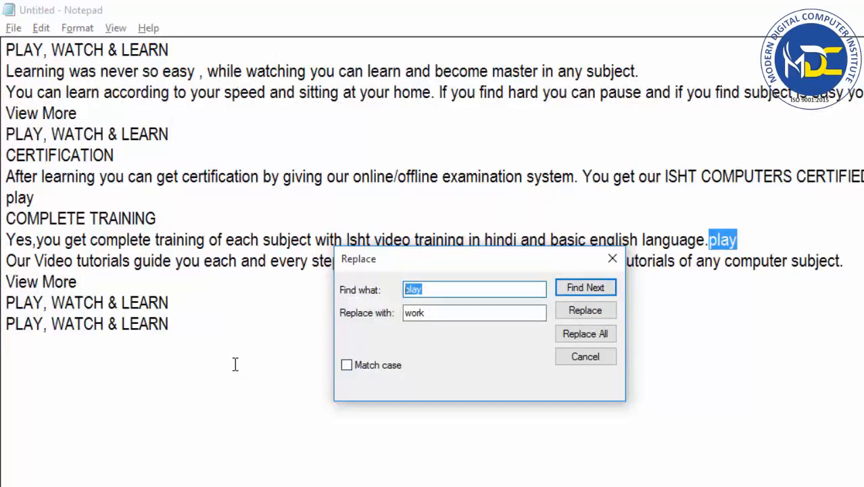
From the document's start, replace the first two occurrences of "play" with "work" individually, replace all remaining ones at once, and close Replace.
{"action": "left_click", "coordinate": [6, 50]}
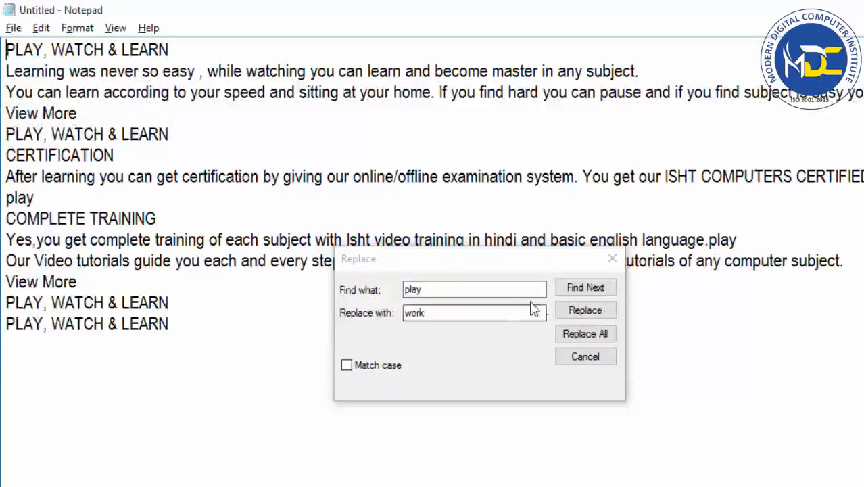
{"action": "left_click", "coordinate": [583, 289]}
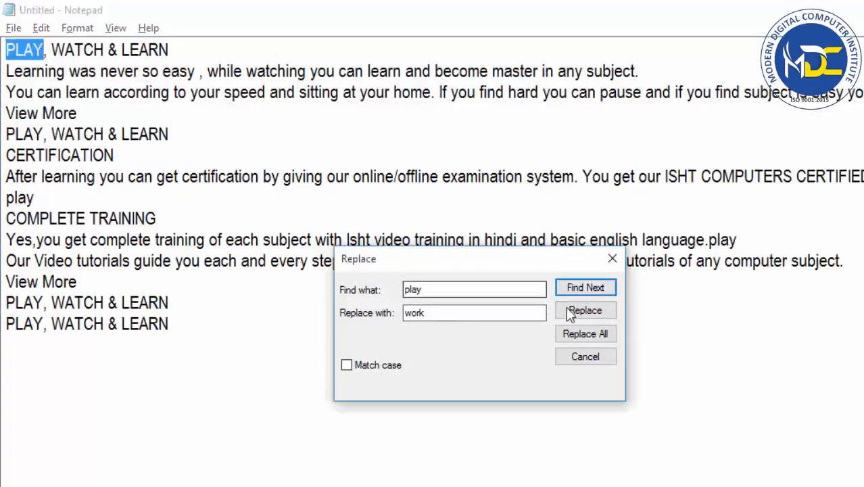
{"action": "left_click", "coordinate": [569, 310]}
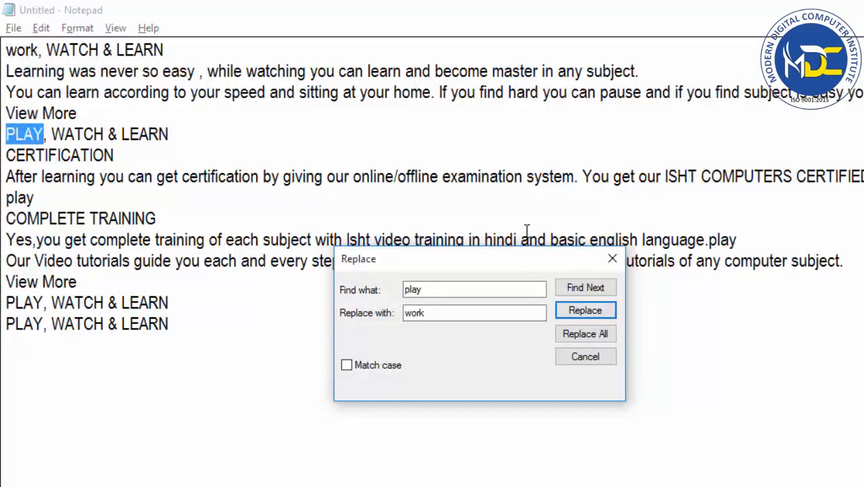
{"action": "left_click", "coordinate": [586, 315]}
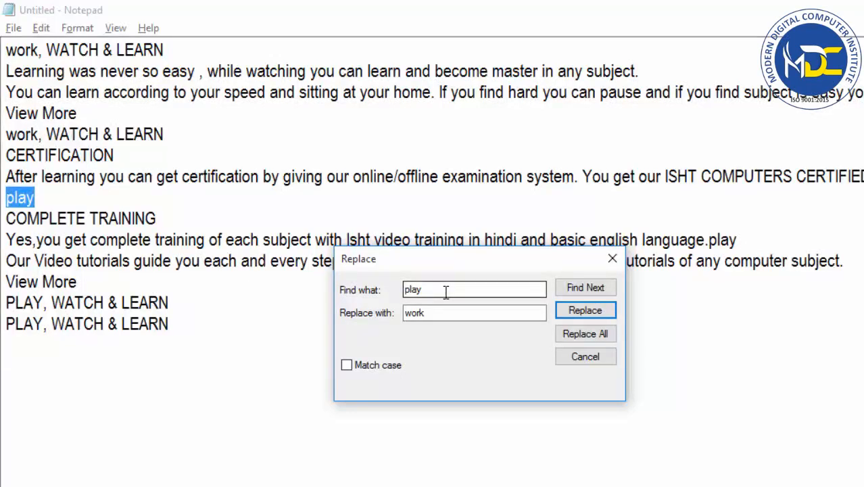
{"action": "left_click", "coordinate": [567, 335]}
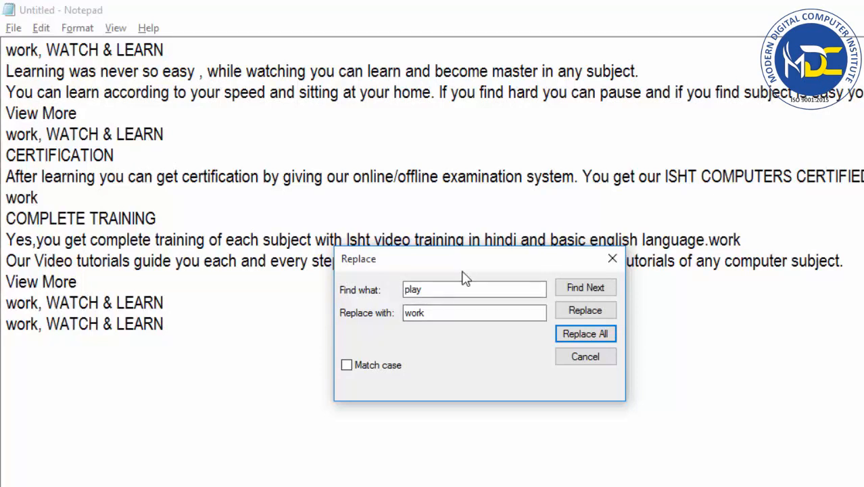
{"action": "left_click", "coordinate": [575, 359]}
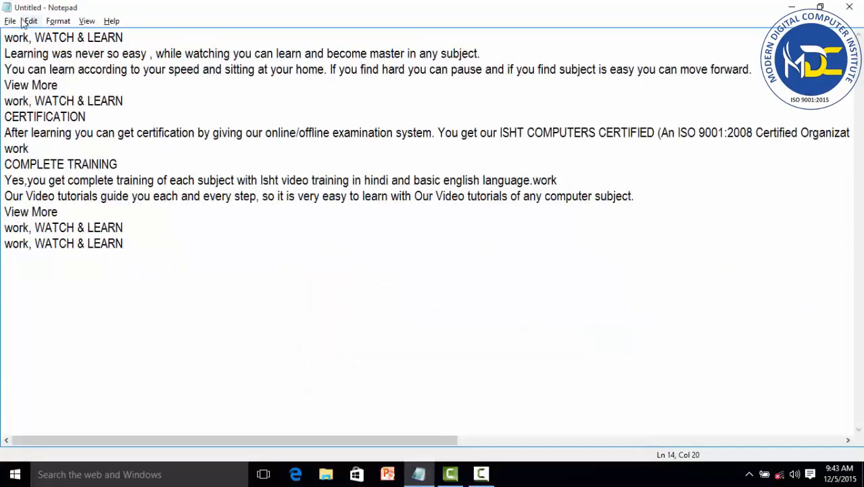
Move the cursor to line 5 with Go To, placing the Go To Line dialog clear of the text.
{"action": "left_click", "coordinate": [27, 21]}
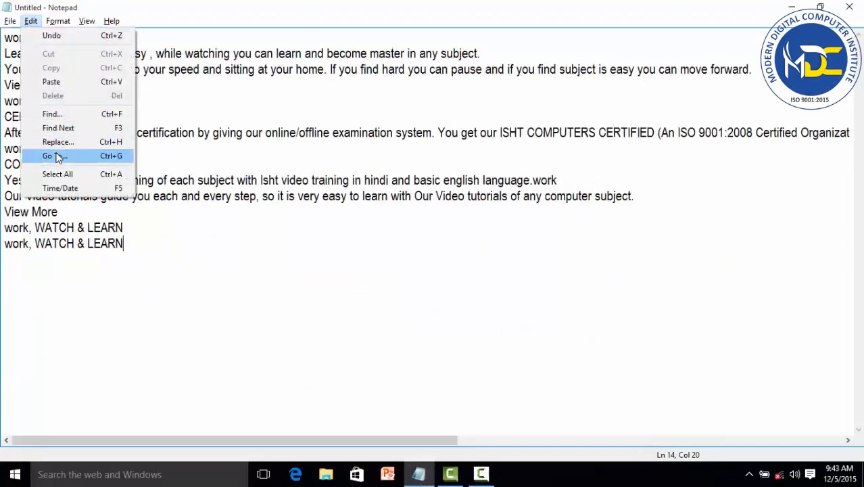
{"action": "left_click", "coordinate": [58, 156]}
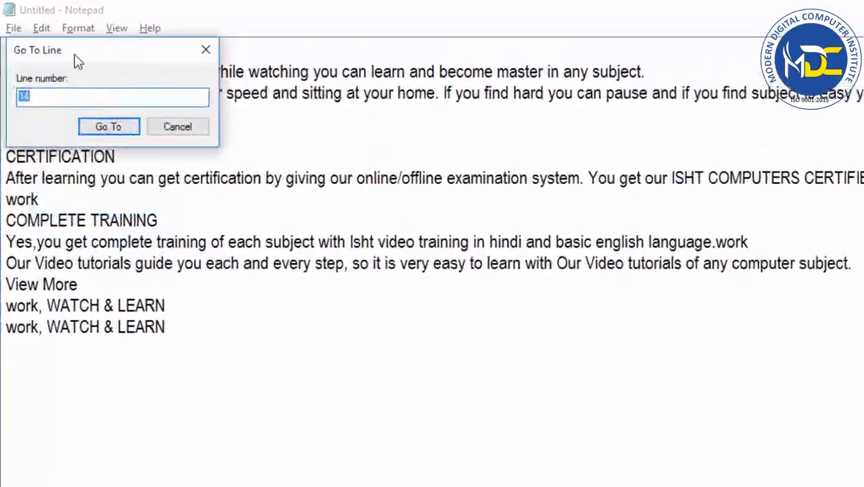
{"action": "left_click_drag", "start_coordinate": [80, 58], "coordinate": [606, 293]}
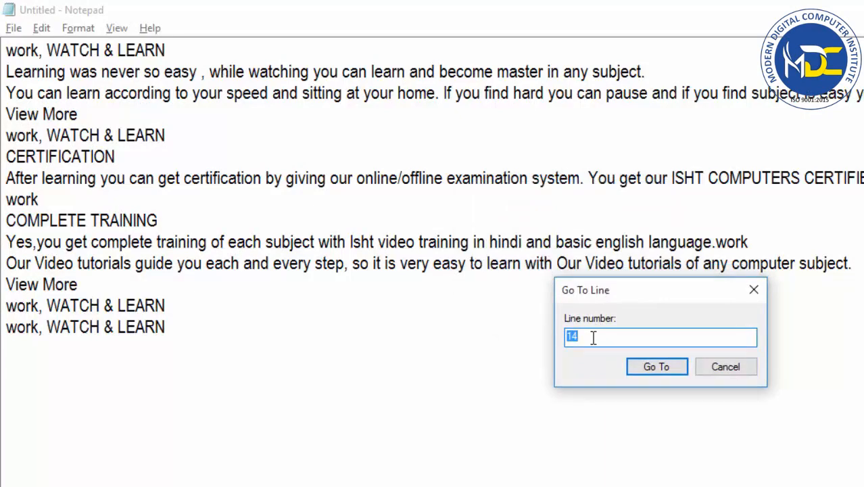
{"action": "type", "text": "5"}
{"action": "left_click", "coordinate": [667, 368]}
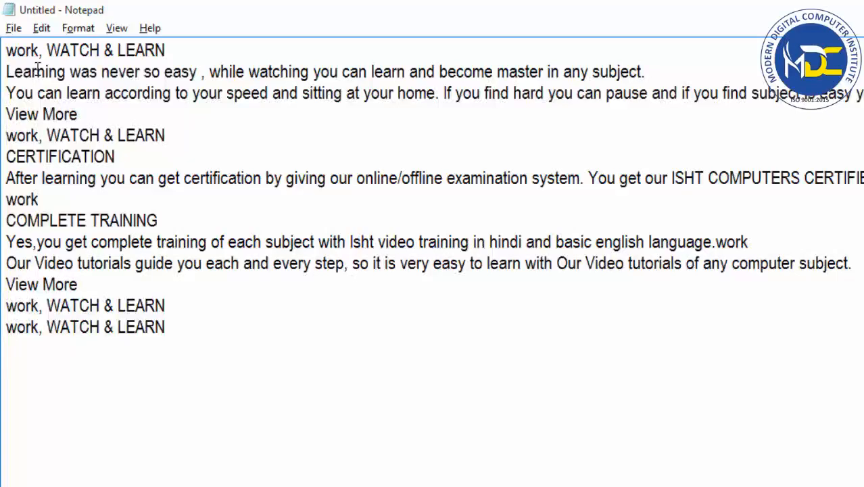
Move the cursor to line 9 with Go To, keeping the dialog away from the first lines.
{"action": "left_click", "coordinate": [41, 28]}
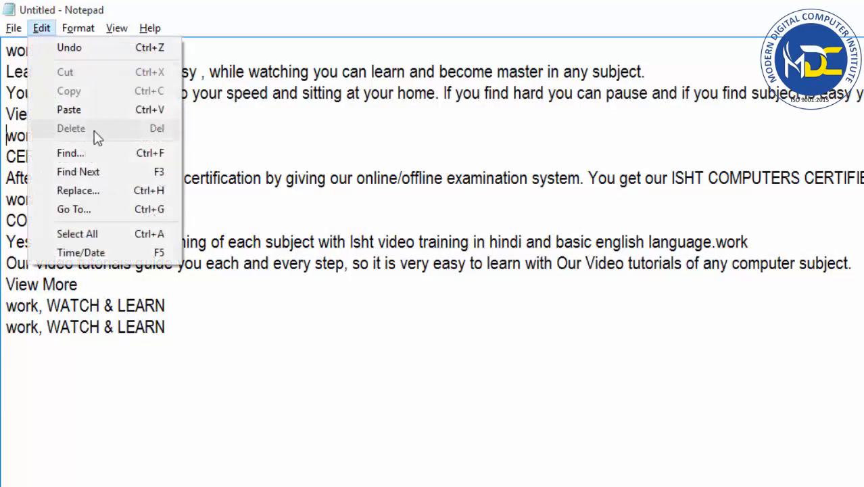
{"action": "left_click", "coordinate": [97, 213]}
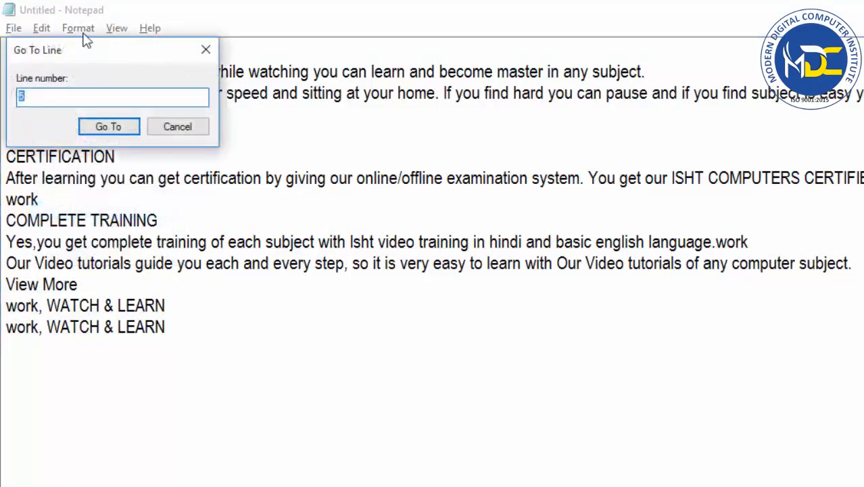
{"action": "left_click_drag", "start_coordinate": [356, 126], "coordinate": [623, 168]}
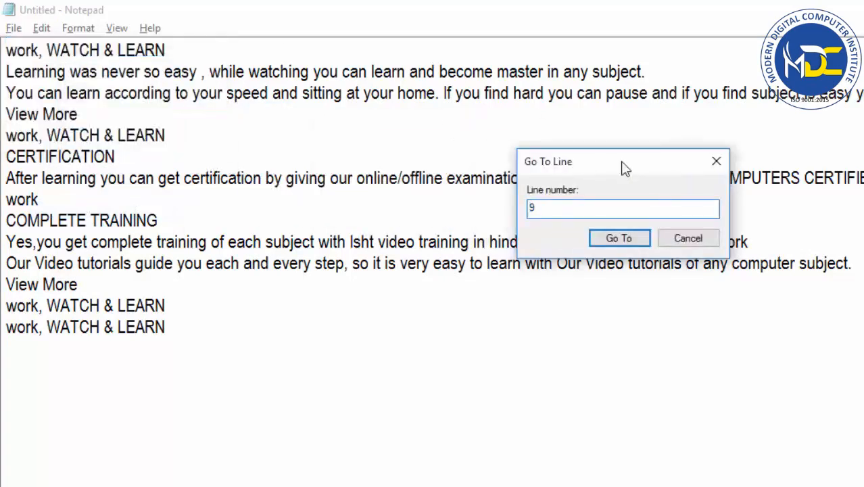
{"action": "type", "text": "9"}
{"action": "left_click", "coordinate": [620, 238]}
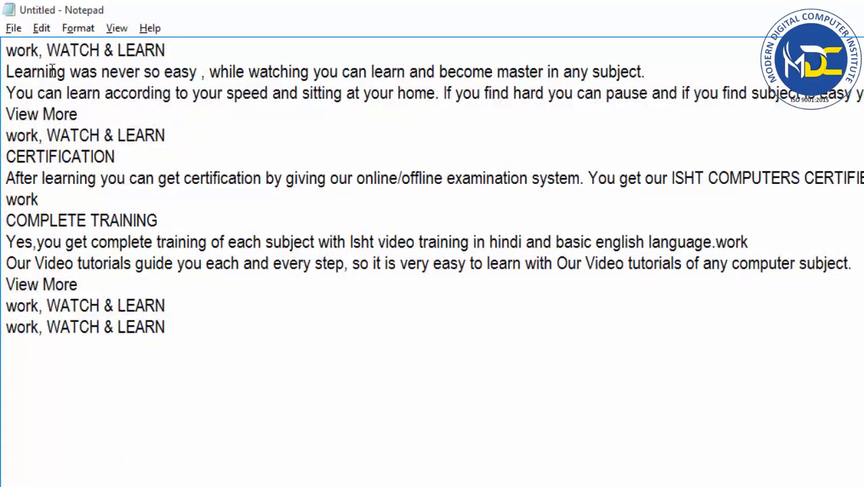
Place the cursor at the end of the last line and select the whole document with Select All.
{"action": "left_click", "coordinate": [41, 28]}
{"action": "left_click", "coordinate": [280, 345]}
{"action": "left_click", "coordinate": [41, 29]}
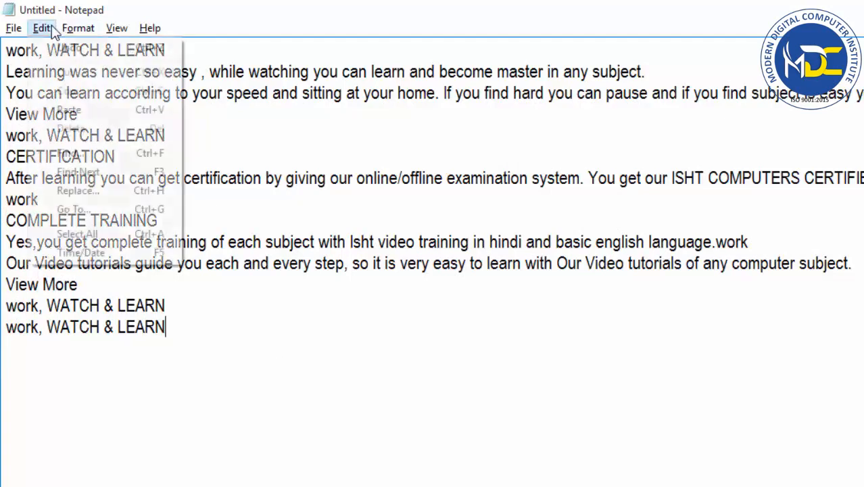
{"action": "left_click", "coordinate": [71, 229]}
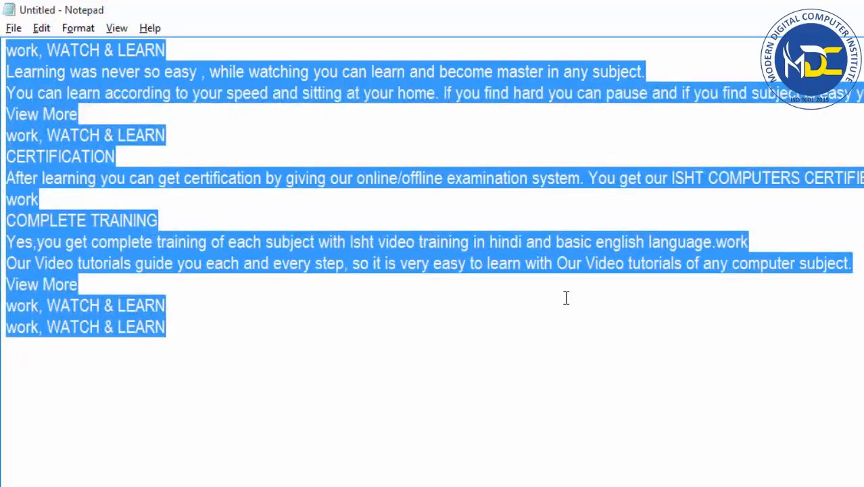
Clear the selection and manually select all the text from the end of the last line back to the first line's start.
{"action": "left_click", "coordinate": [427, 370]}
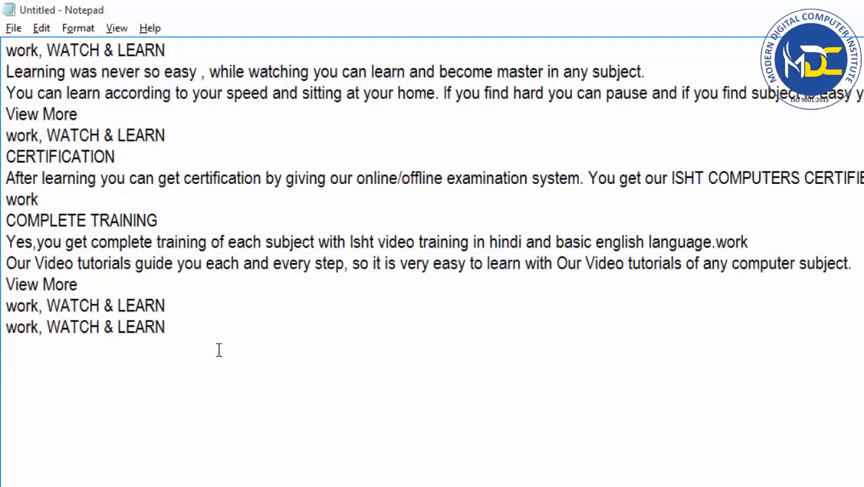
{"action": "left_click", "coordinate": [176, 330]}
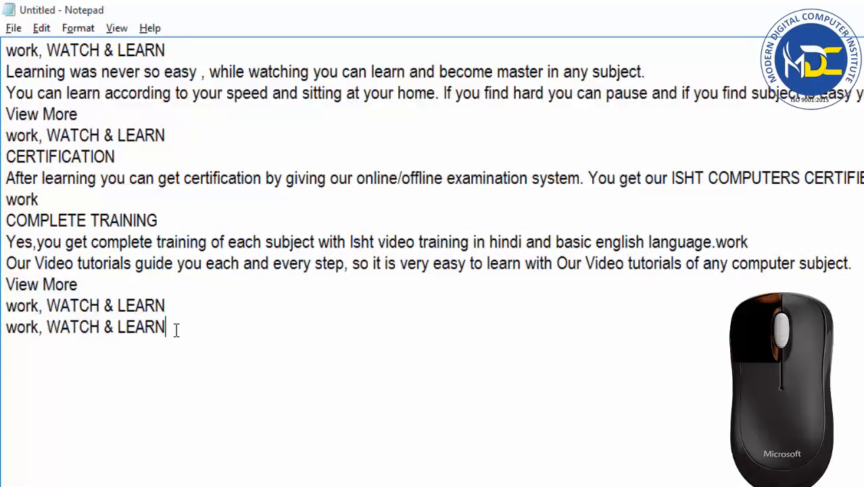
{"action": "left_click_drag", "start_coordinate": [176, 330], "coordinate": [3, 57]}
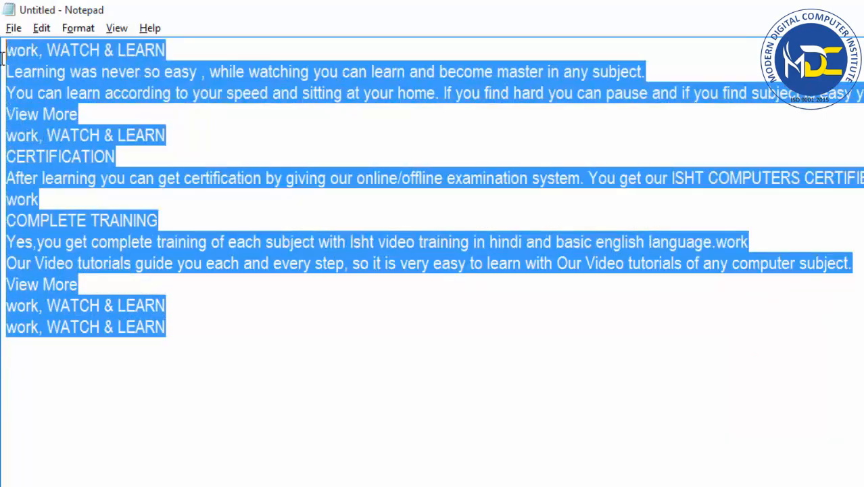
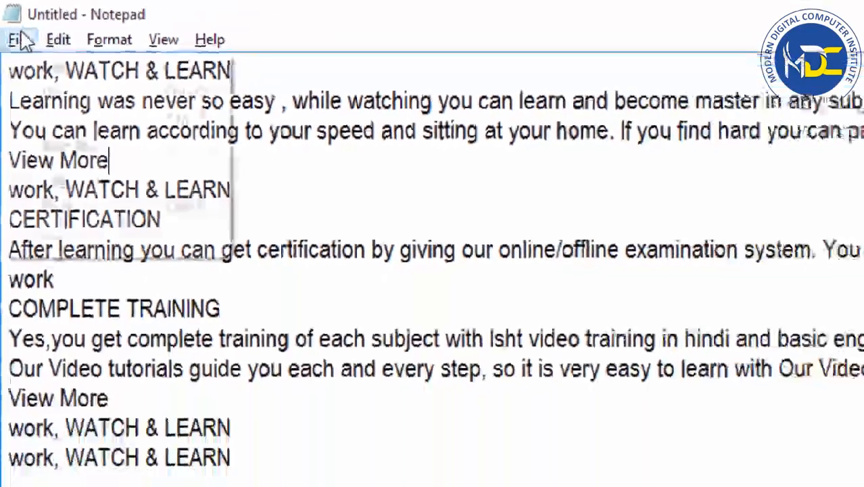
Start saving the untitled document, move the Save As dialog clear of the text and choose the Documents folder as destination.
{"action": "left_click", "coordinate": [34, 72]}
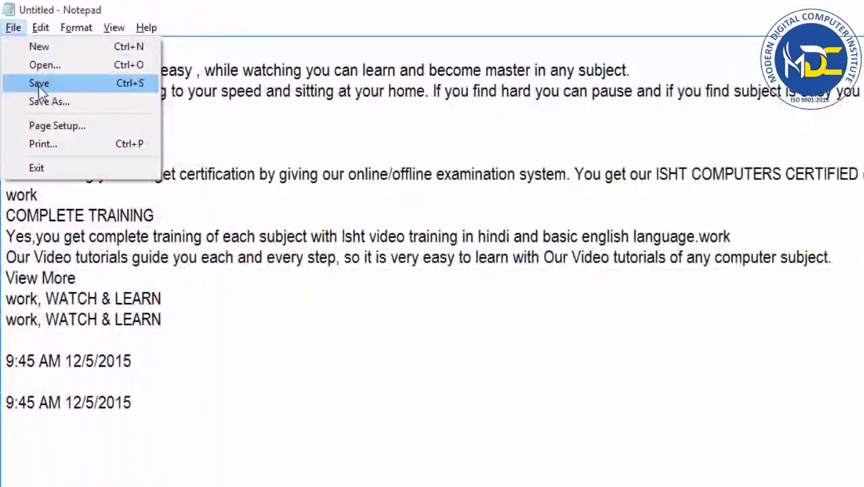
{"action": "left_click", "coordinate": [39, 84]}
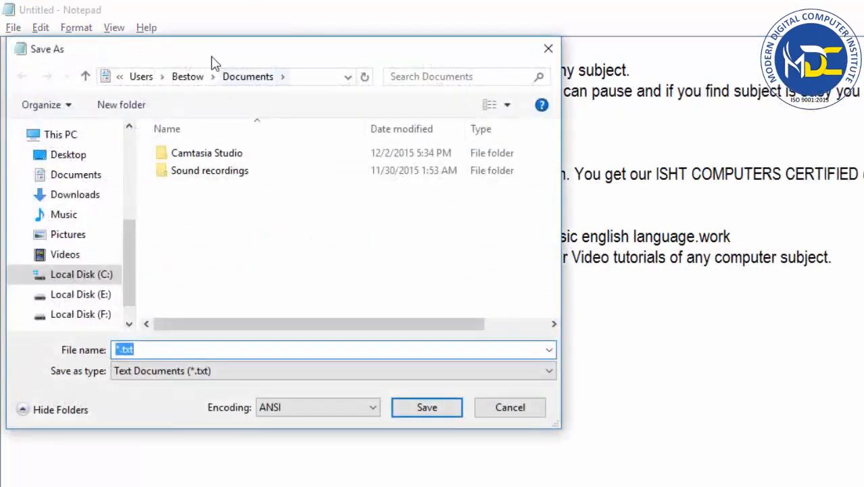
{"action": "left_click_drag", "start_coordinate": [323, 78], "coordinate": [454, 86]}
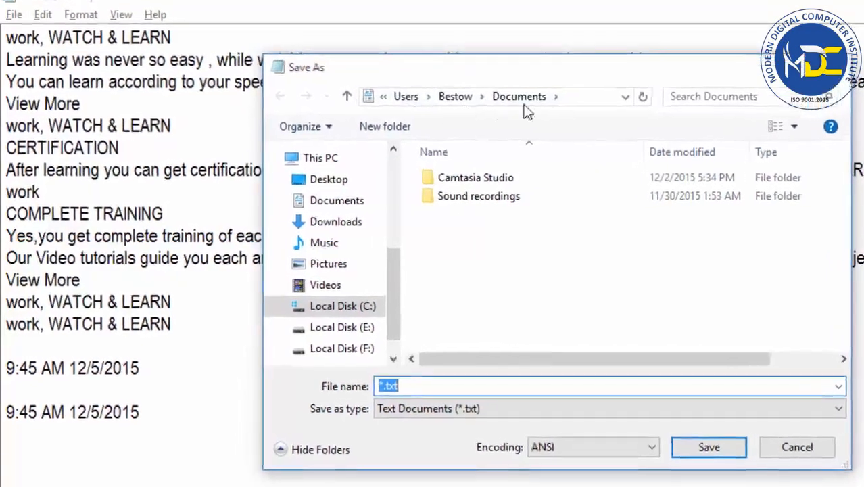
{"action": "left_click", "coordinate": [588, 95]}
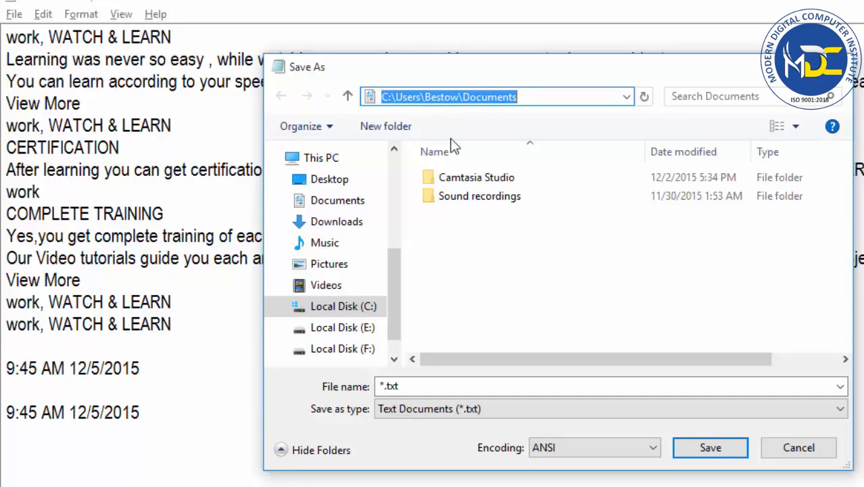
{"action": "left_click_drag", "start_coordinate": [399, 256], "coordinate": [384, 284]}
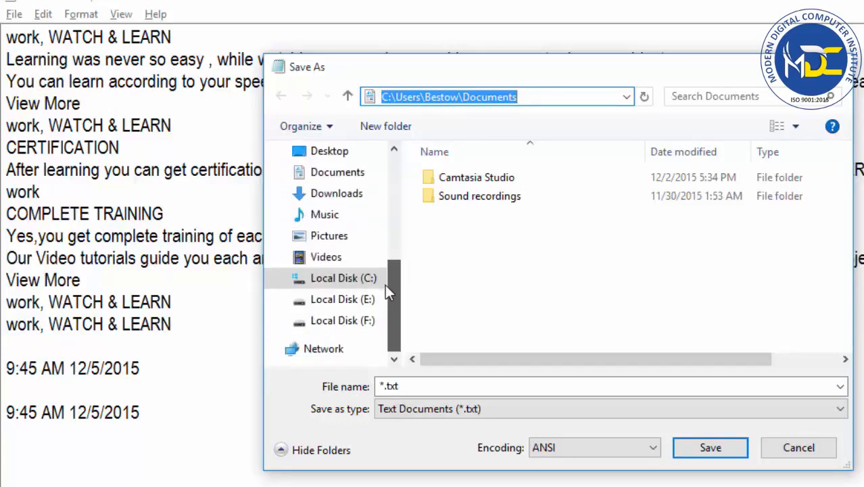
{"action": "left_click", "coordinate": [331, 177]}
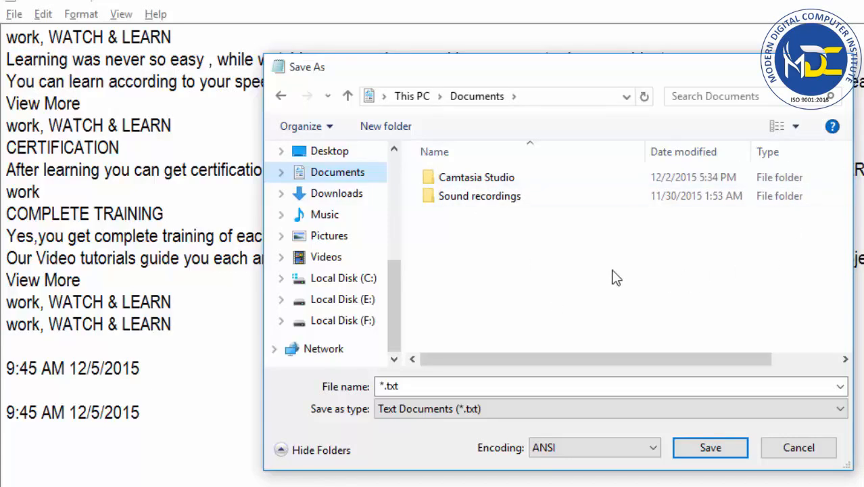
Name the file mytext, keep the type as Text Documents (*.txt) and save it.
{"action": "key", "text": "alt+n"}
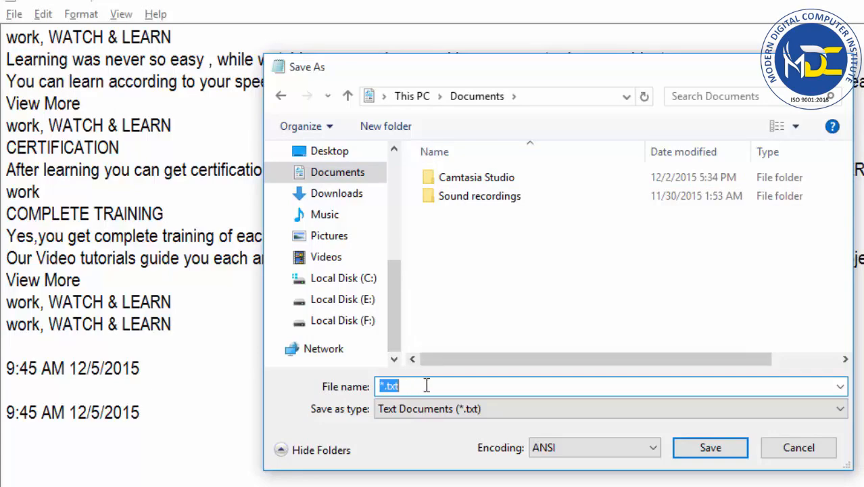
{"action": "type", "text": "myte"}
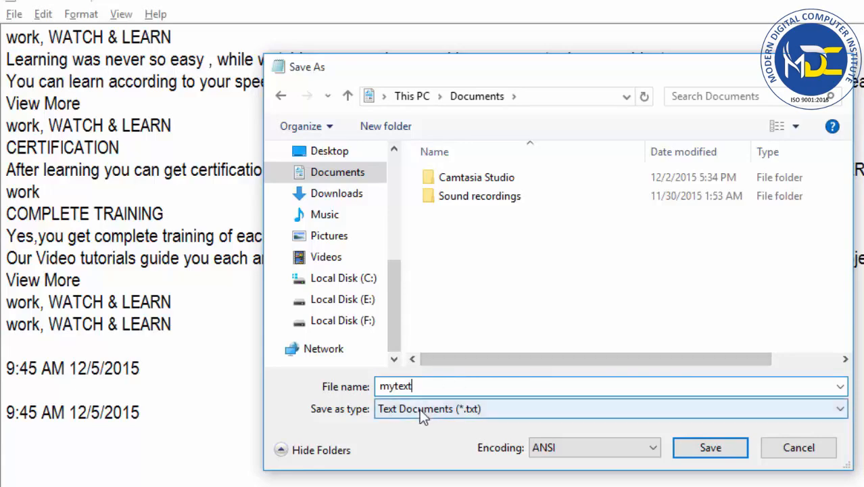
{"action": "left_click", "coordinate": [419, 409]}
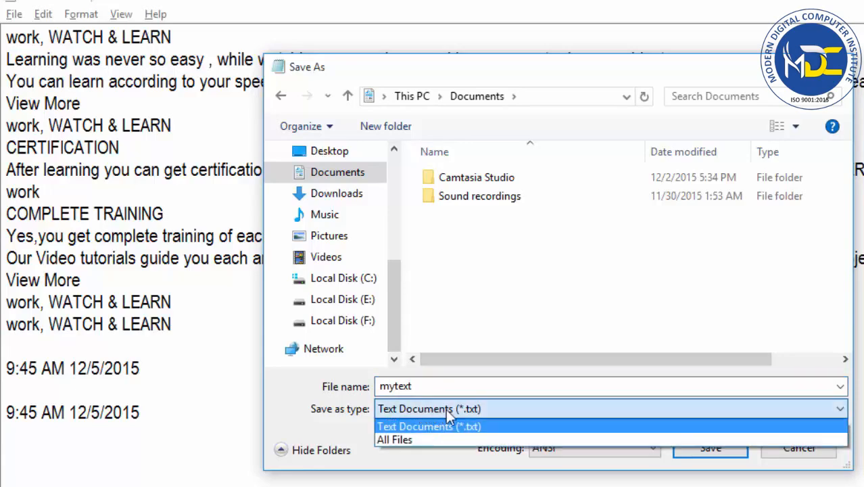
{"action": "left_click", "coordinate": [461, 425]}
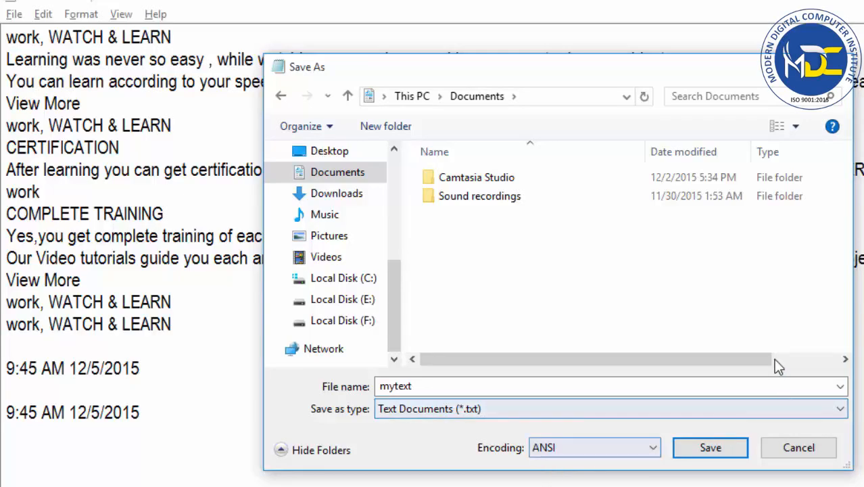
{"action": "left_click", "coordinate": [708, 463]}
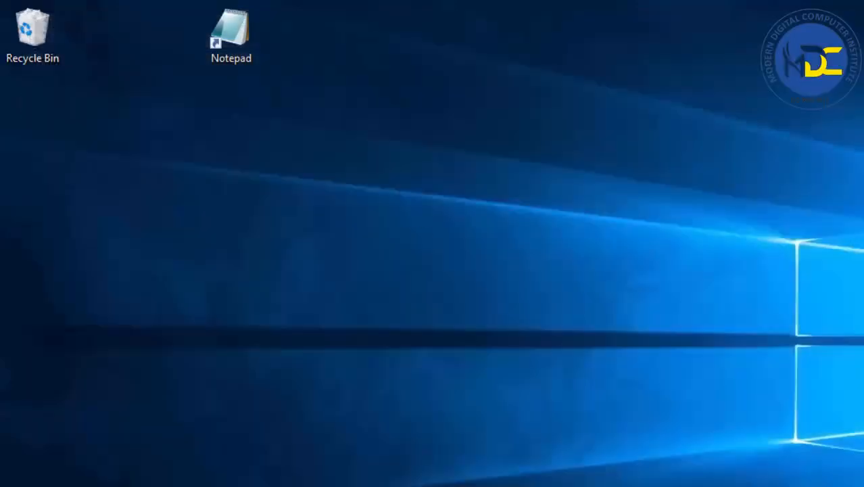
Launch Notepad from the desktop and bring up the dialog for opening an existing file.
{"action": "left_click", "coordinate": [233, 31]}
{"action": "double_click", "coordinate": [233, 32]}
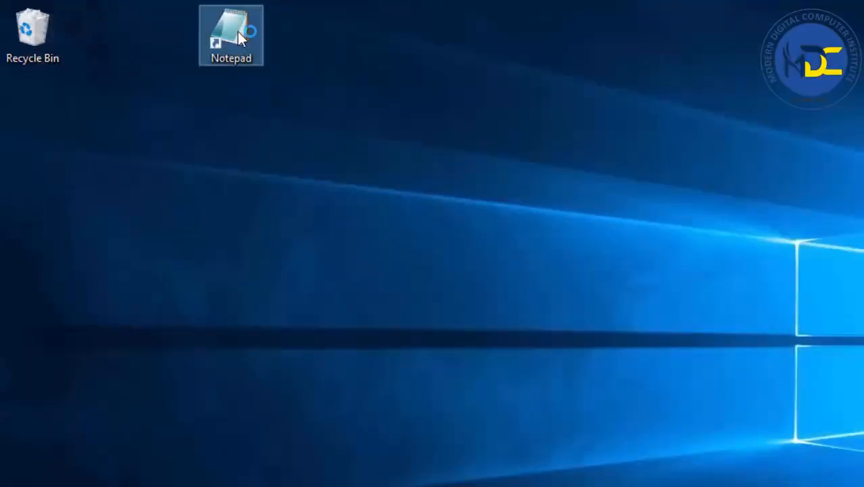
{"action": "left_click", "coordinate": [118, 125]}
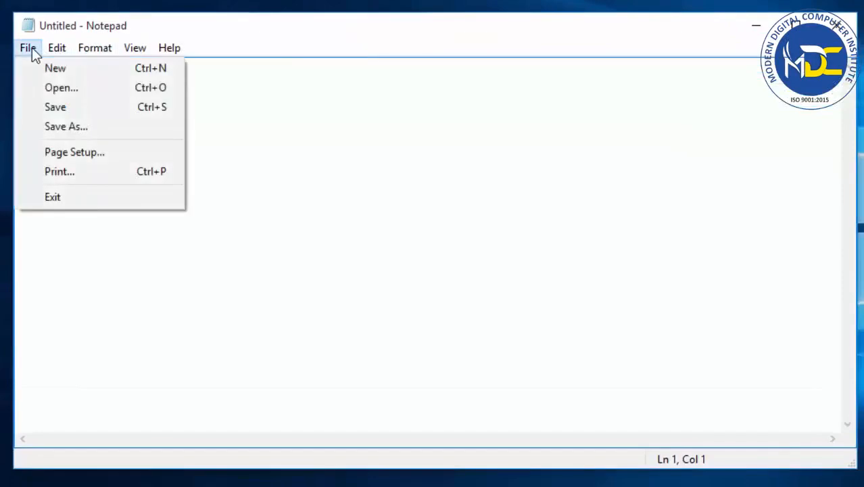
{"action": "left_click", "coordinate": [42, 87]}
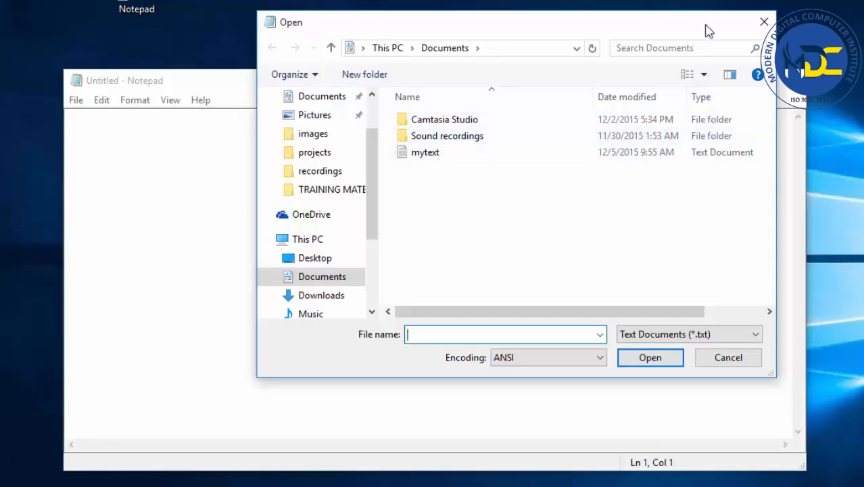
Browse to the Documents folder and open the text file mytext.
{"action": "left_click", "coordinate": [507, 51]}
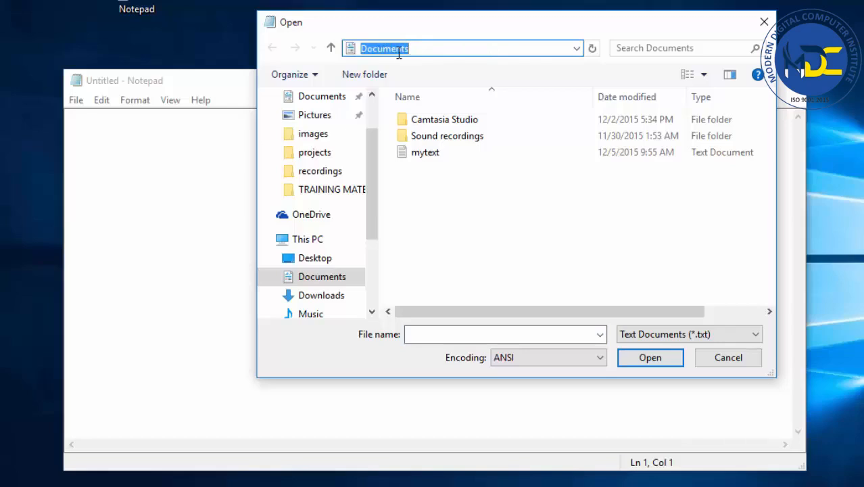
{"action": "left_click_drag", "start_coordinate": [369, 176], "coordinate": [368, 213]}
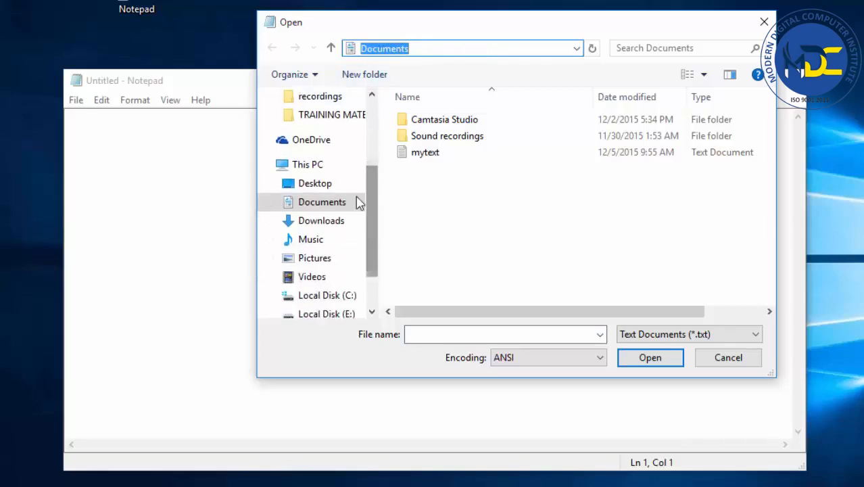
{"action": "left_click", "coordinate": [318, 206]}
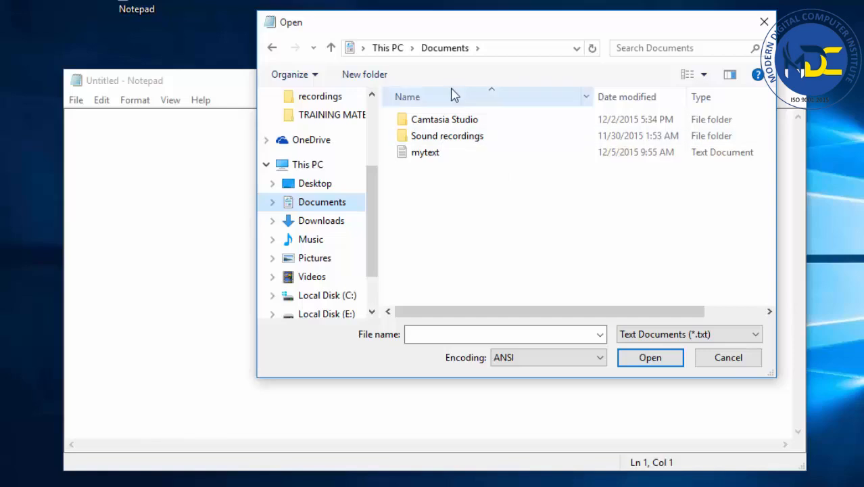
{"action": "left_click", "coordinate": [418, 157]}
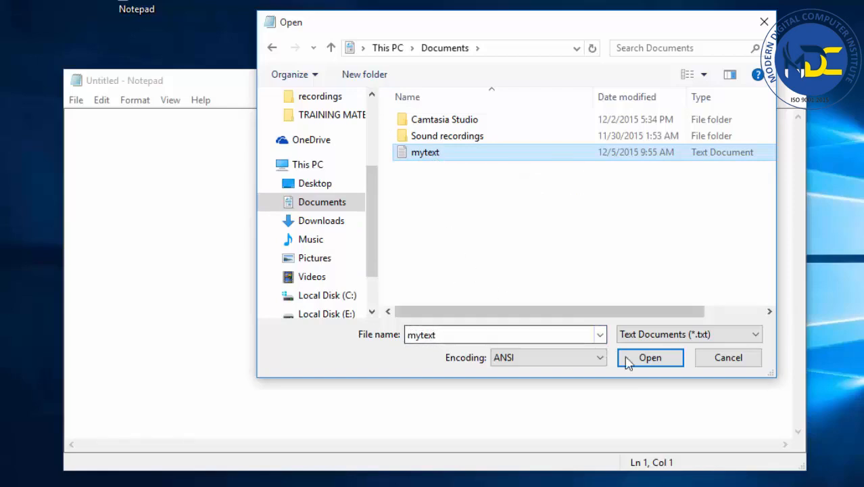
{"action": "left_click", "coordinate": [649, 357]}
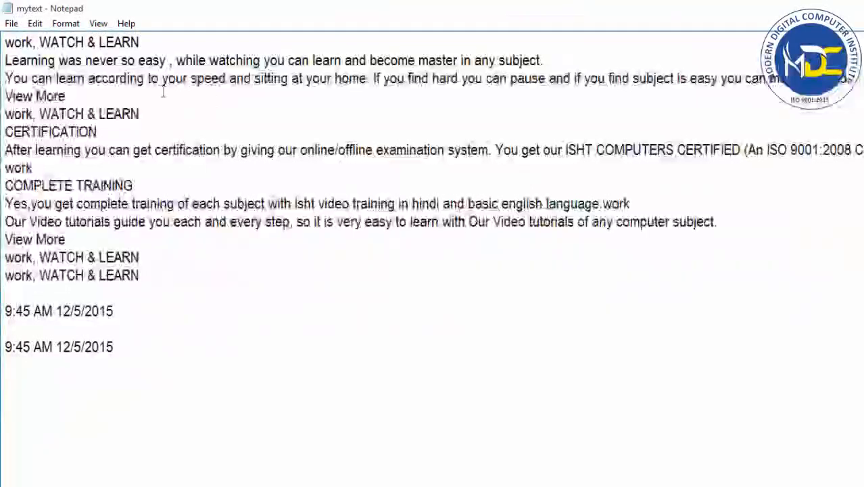
Save a copy of the document in the Documents folder under the new name mytextone.
{"action": "left_click", "coordinate": [15, 24]}
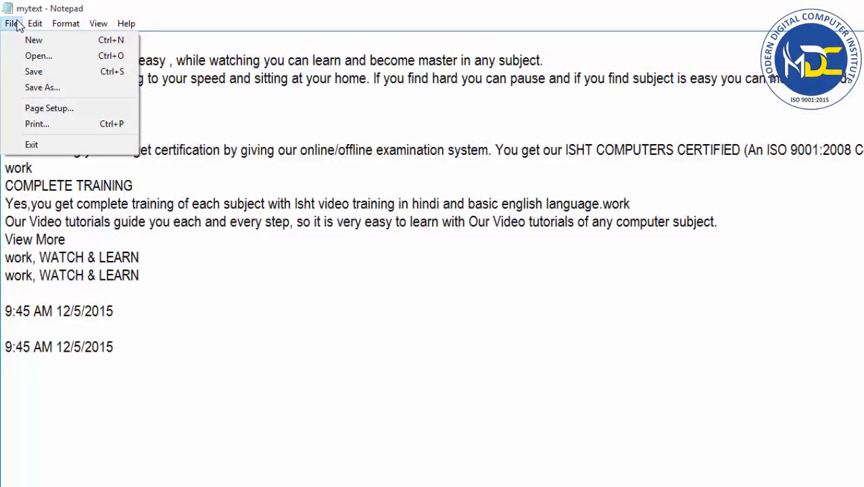
{"action": "left_click", "coordinate": [17, 26]}
{"action": "left_click", "coordinate": [14, 24]}
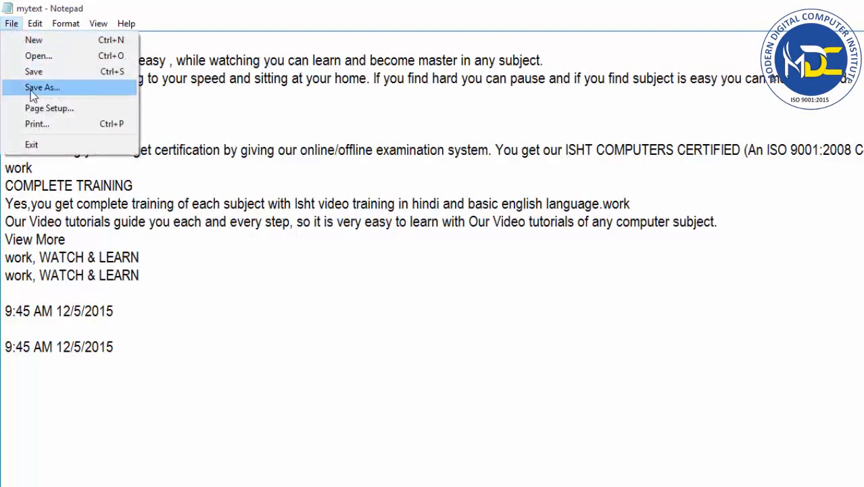
{"action": "left_click", "coordinate": [31, 90]}
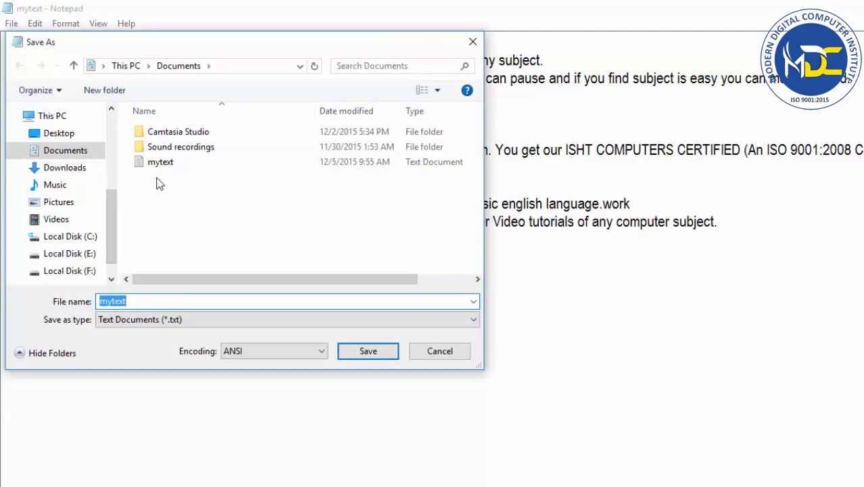
{"action": "left_click", "coordinate": [135, 302]}
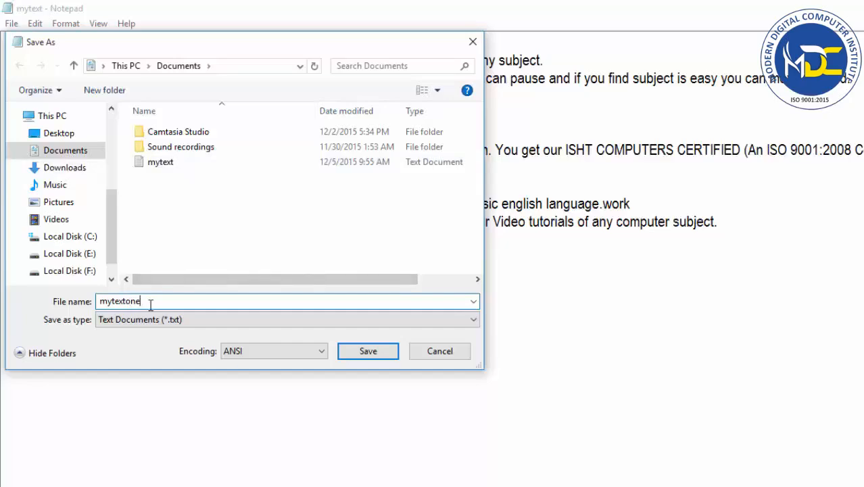
{"action": "left_click", "coordinate": [365, 355]}
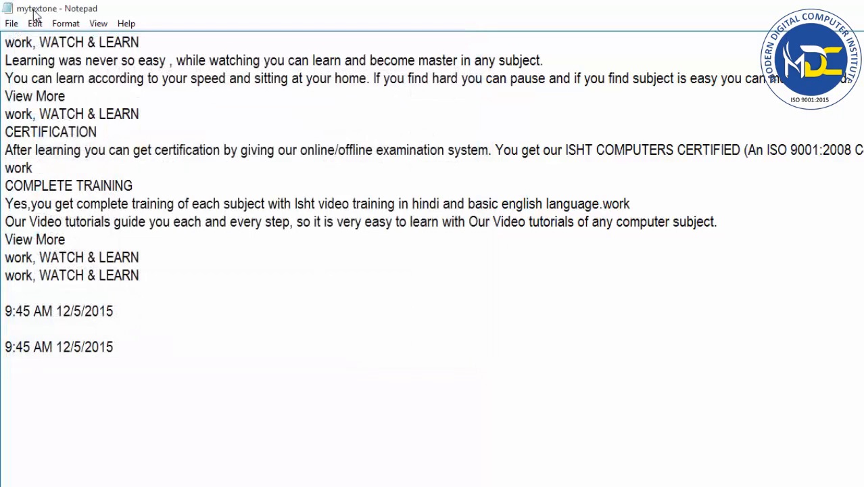
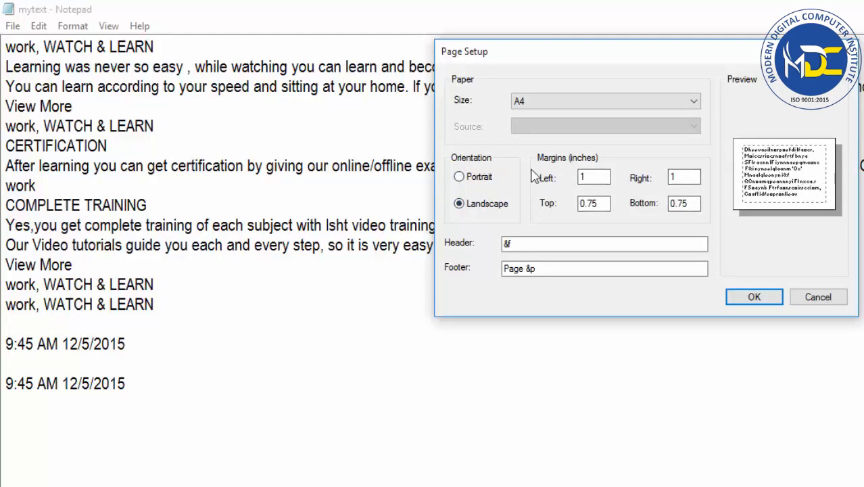
Choose Landscape orientation for the page and set the left margin to 2 inches.
{"action": "left_click", "coordinate": [476, 178]}
{"action": "left_click", "coordinate": [465, 206]}
{"action": "double_click", "coordinate": [588, 177]}
{"action": "type", "text": "2"}
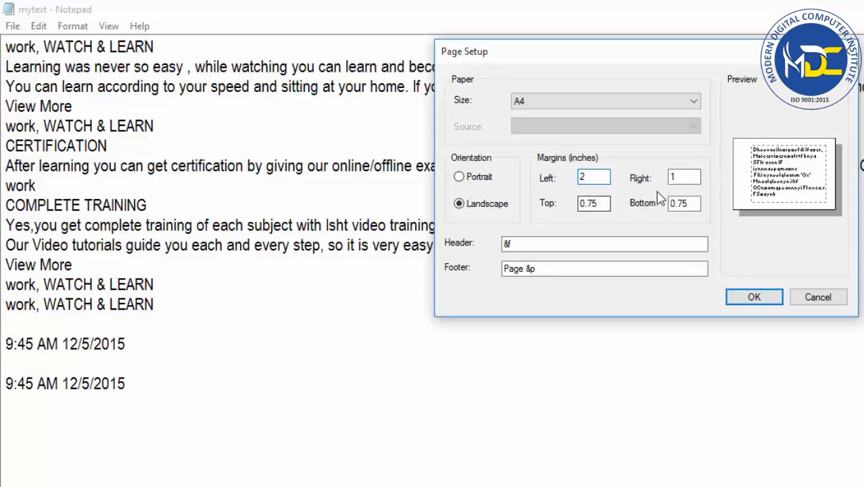
Replace the page header code with the text "this is header".
{"action": "double_click", "coordinate": [561, 245]}
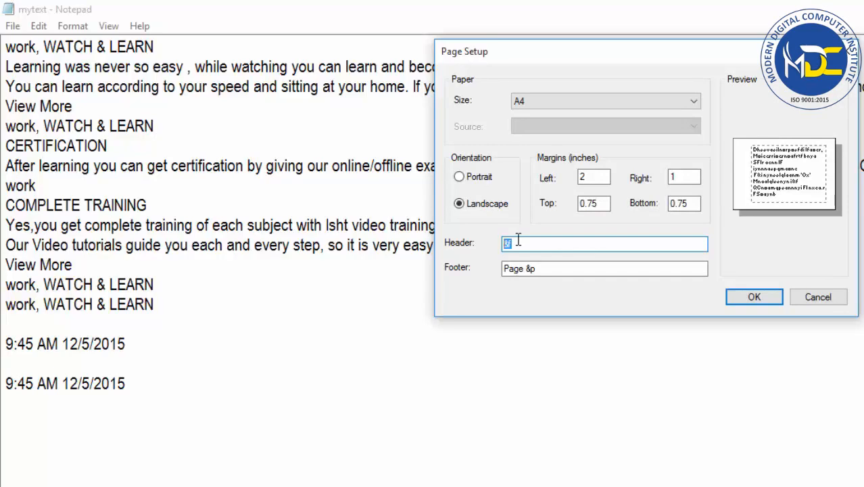
{"action": "type", "text": "this is hed"}
{"action": "key", "text": "BackSpace"}
{"action": "key", "text": "BackSpace"}
{"action": "key", "text": "BackSpace"}
{"action": "type", "text": "ader"}
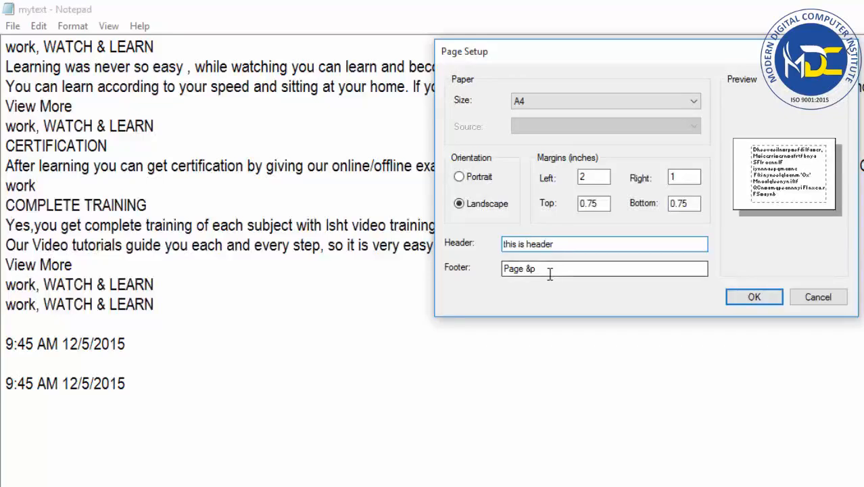
Replace the page footer code with the text "this is footer" and accept the page setup.
{"action": "left_click_drag", "start_coordinate": [550, 270], "coordinate": [502, 268]}
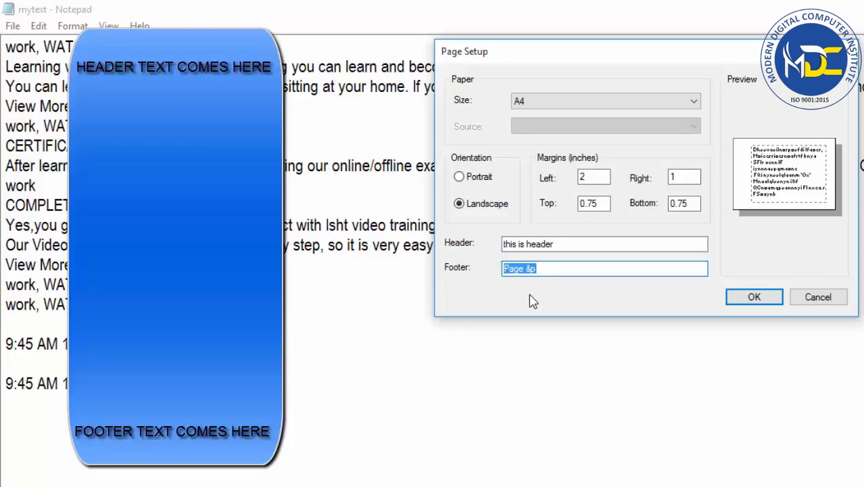
{"action": "type", "text": "this is"}
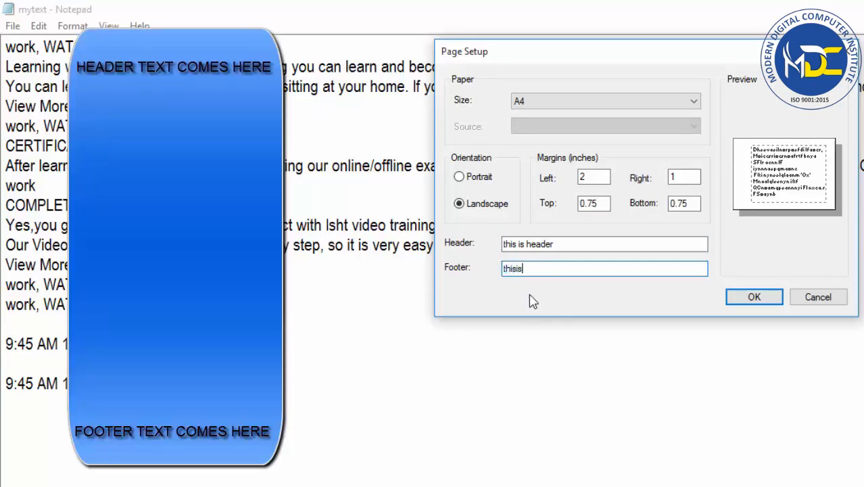
{"action": "type", "text": " footer"}
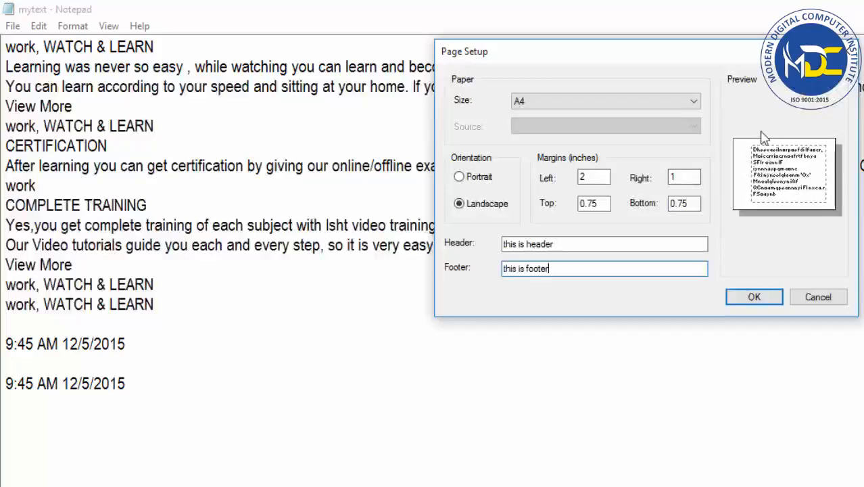
{"action": "left_click_drag", "start_coordinate": [576, 244], "coordinate": [479, 231]}
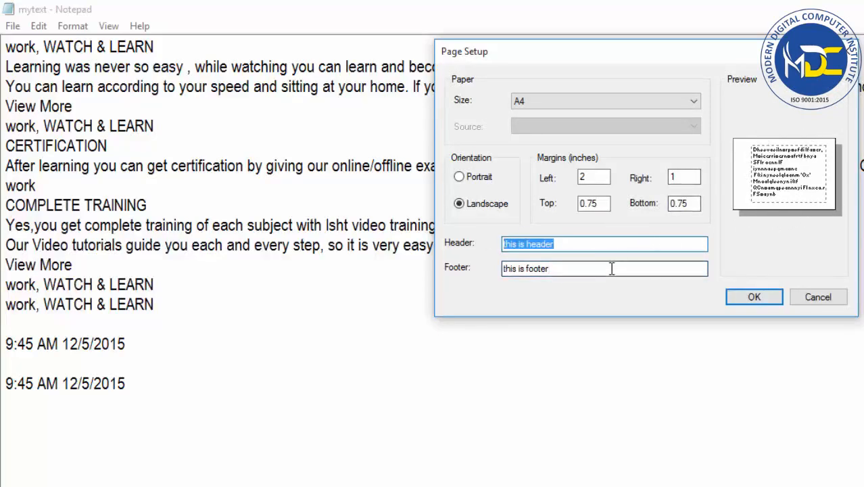
{"action": "left_click_drag", "start_coordinate": [627, 267], "coordinate": [453, 272]}
{"action": "left_click", "coordinate": [753, 296]}
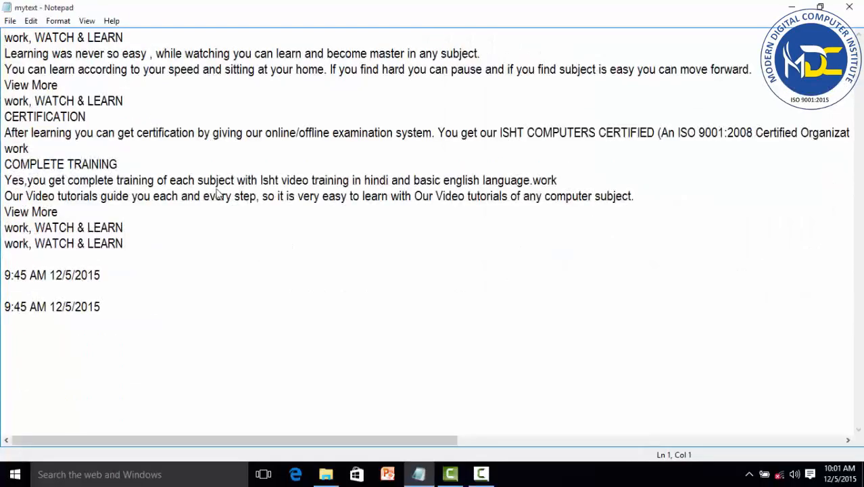
Examine the print options, try Portrait orientation in the printing preferences, and cancel without printing.
{"action": "left_click", "coordinate": [10, 21]}
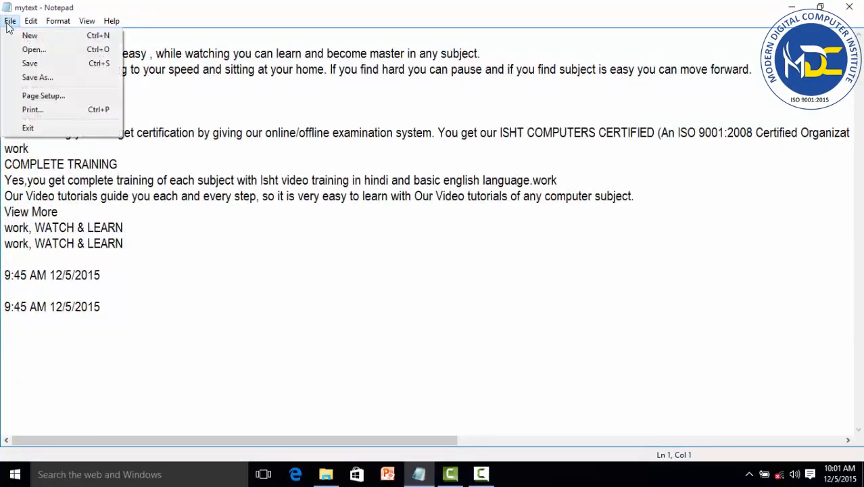
{"action": "left_click", "coordinate": [31, 111]}
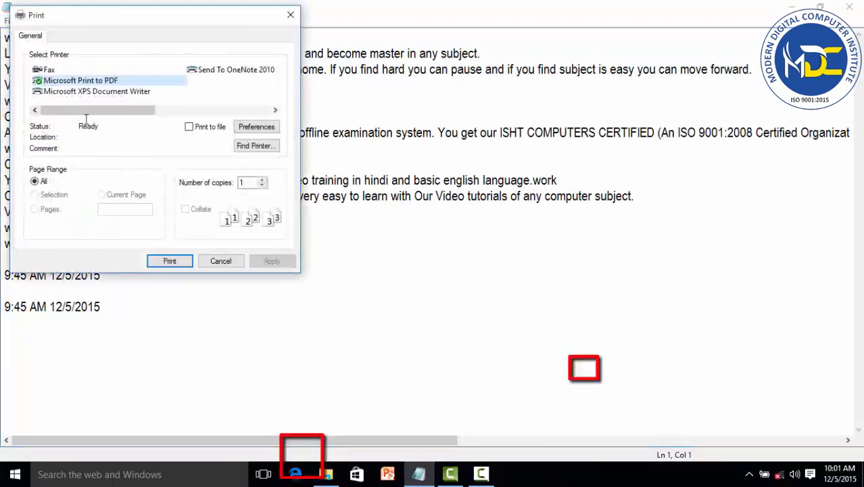
{"action": "left_click_drag", "start_coordinate": [113, 24], "coordinate": [280, 62]}
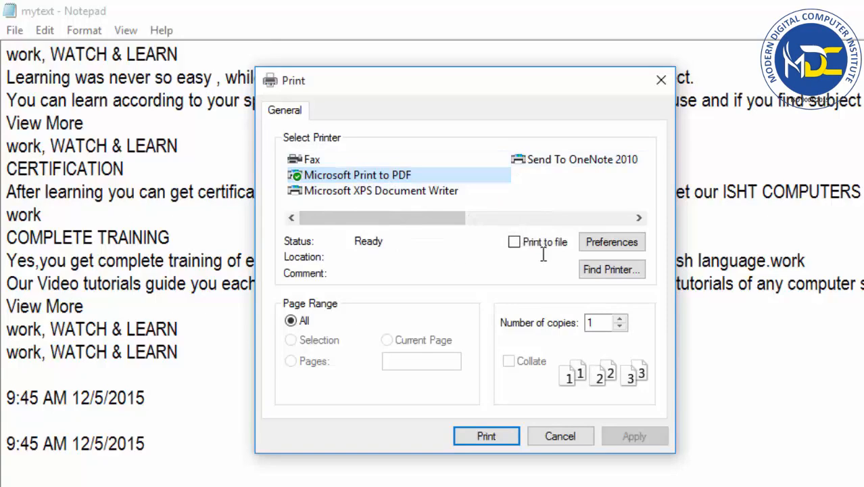
{"action": "left_click", "coordinate": [607, 245]}
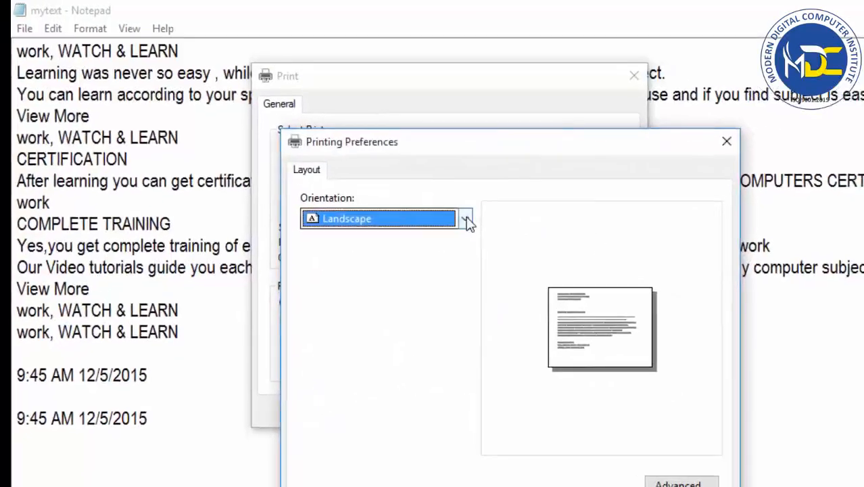
{"action": "left_click", "coordinate": [482, 232]}
{"action": "left_click", "coordinate": [392, 267]}
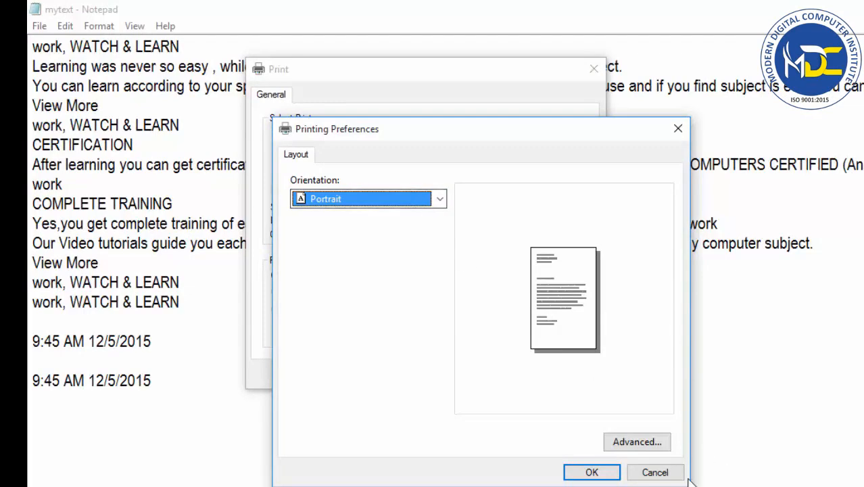
{"action": "left_click", "coordinate": [655, 471]}
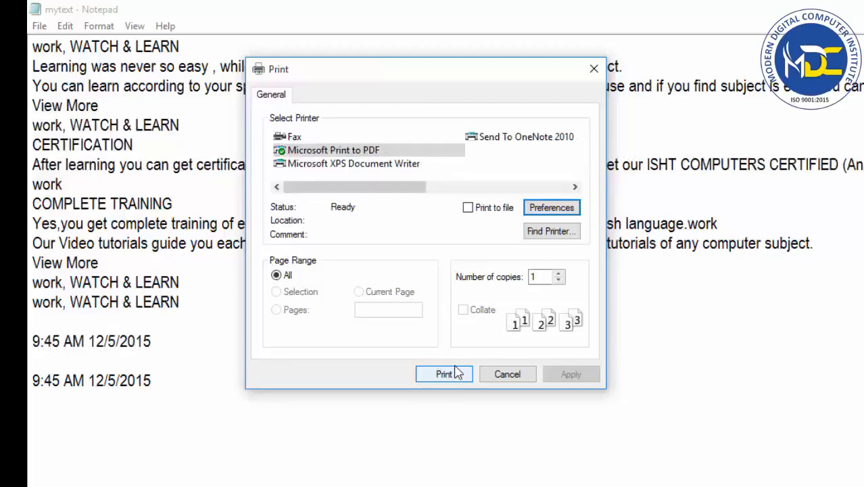
{"action": "left_click", "coordinate": [524, 376]}
Exit Notepad and relaunch it from the desktop.
{"action": "left_click", "coordinate": [37, 27]}
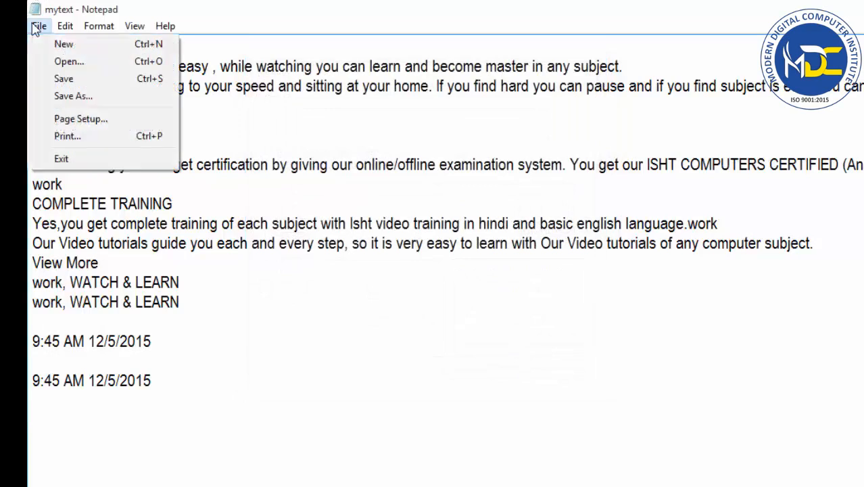
{"action": "left_click", "coordinate": [61, 160]}
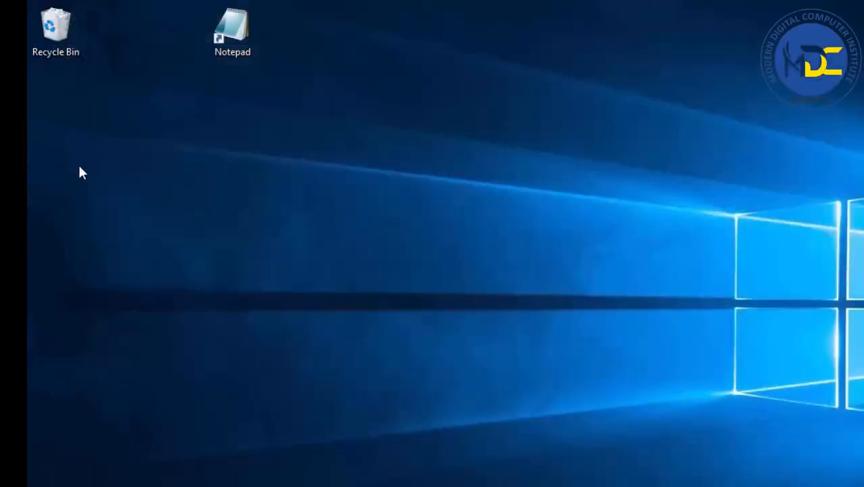
{"action": "double_click", "coordinate": [237, 37]}
Open the text file mytextone from the Documents folder and maximize the window.
{"action": "left_click", "coordinate": [172, 144]}
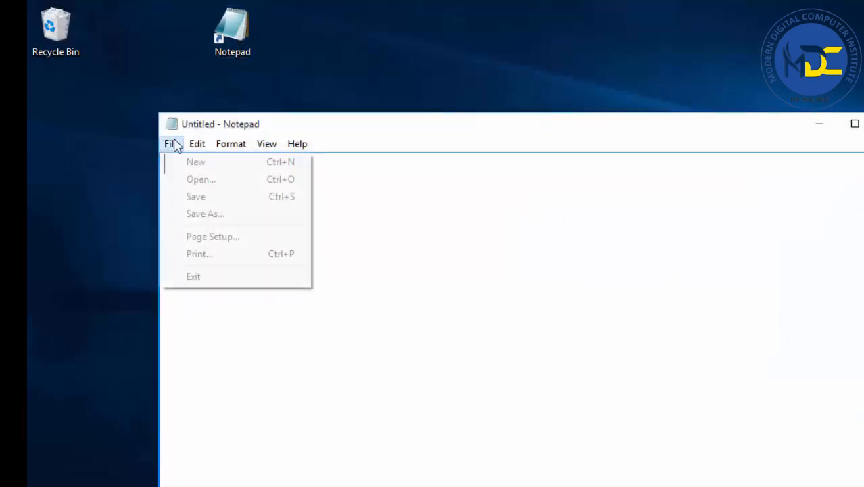
{"action": "left_click", "coordinate": [190, 179]}
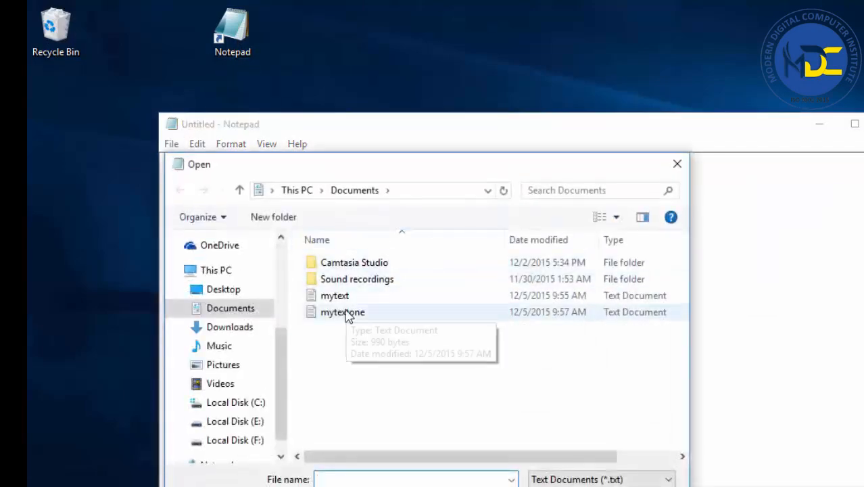
{"action": "double_click", "coordinate": [343, 312]}
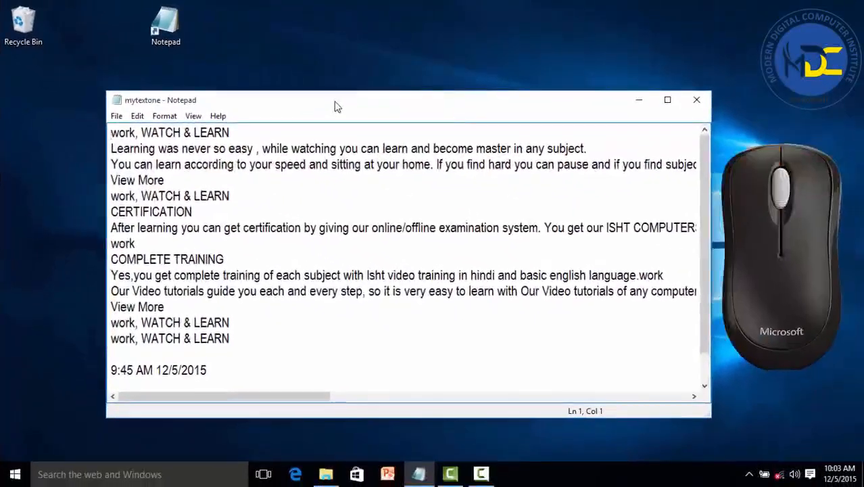
{"action": "double_click", "coordinate": [336, 106]}
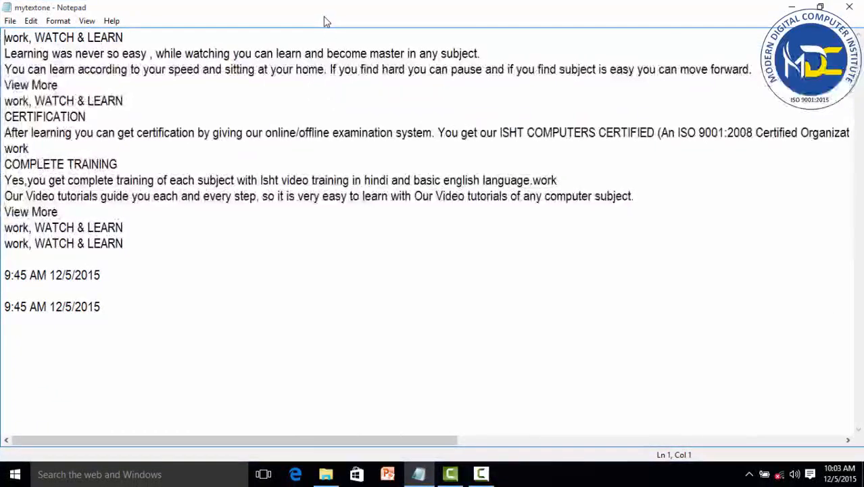
Place the cursor at several points in the text to examine the line and column position in the status bar.
{"action": "left_click", "coordinate": [87, 21]}
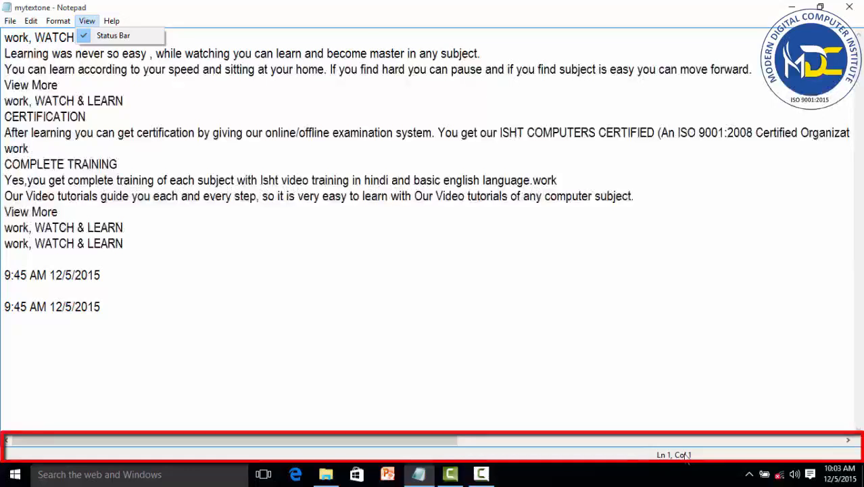
{"action": "left_click", "coordinate": [89, 184]}
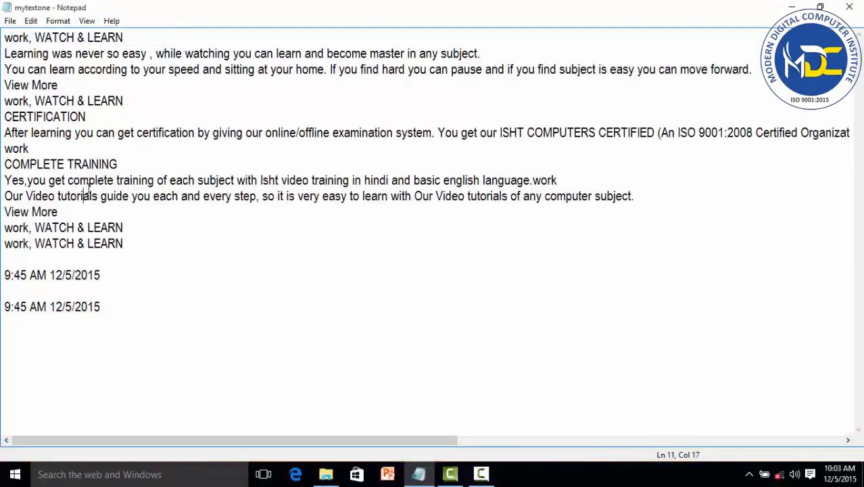
{"action": "left_click", "coordinate": [103, 178]}
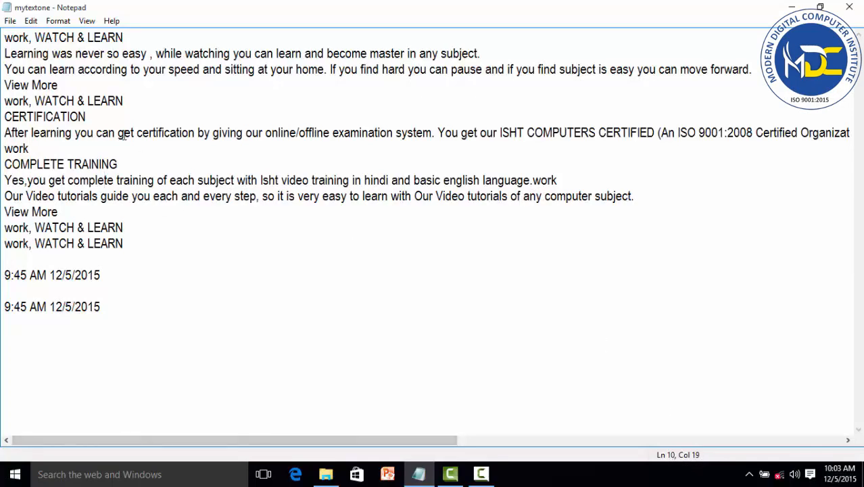
{"action": "left_click", "coordinate": [417, 181]}
{"action": "left_click", "coordinate": [351, 197]}
{"action": "left_click", "coordinate": [273, 70]}
{"action": "left_click", "coordinate": [109, 227]}
{"action": "left_click", "coordinate": [88, 275]}
Hide the status bar, show it again, and place the cursor in the line below CERTIFICATION.
{"action": "left_click", "coordinate": [86, 21]}
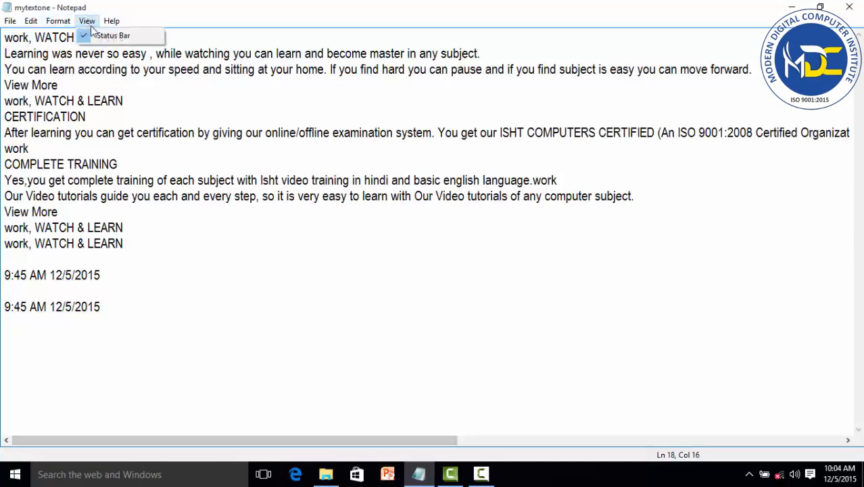
{"action": "left_click", "coordinate": [109, 35]}
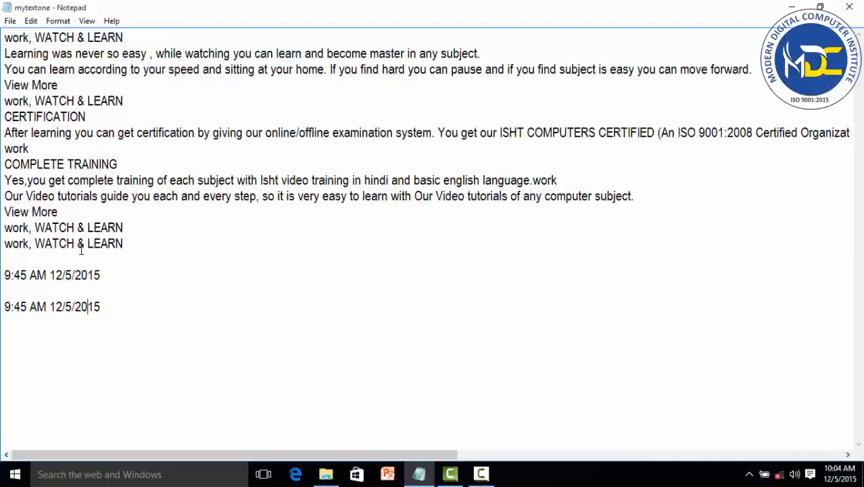
{"action": "left_click", "coordinate": [87, 21]}
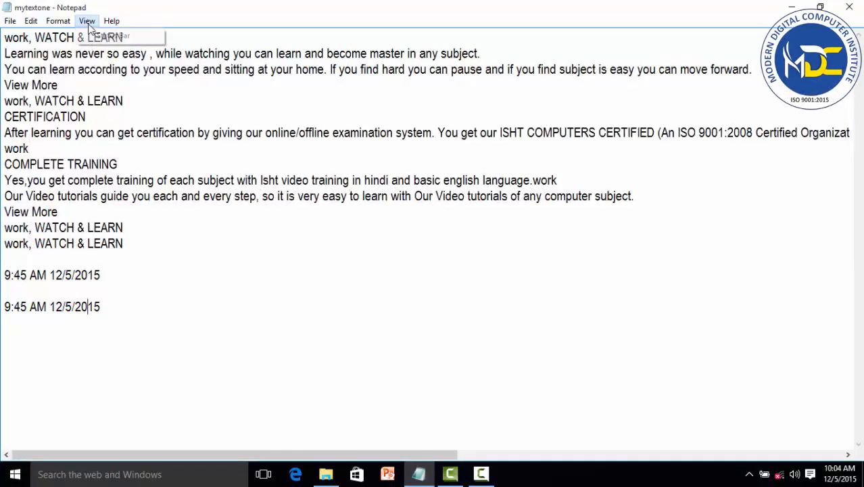
{"action": "left_click", "coordinate": [95, 37]}
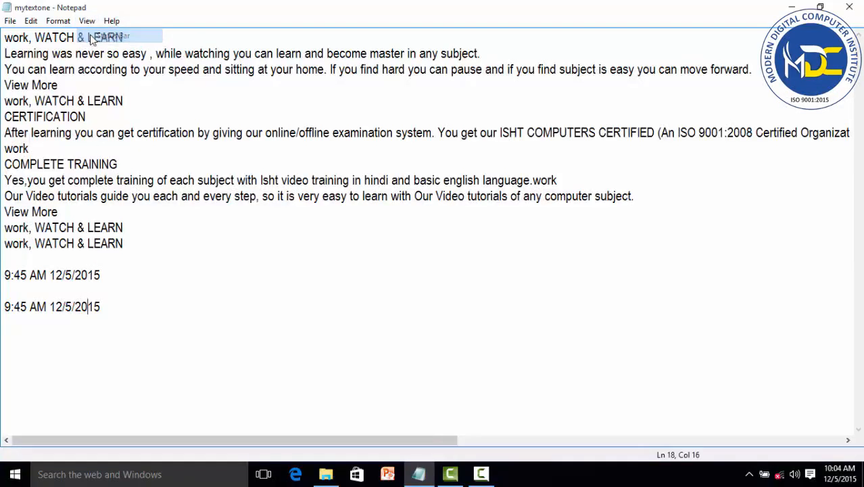
{"action": "left_click", "coordinate": [103, 132]}
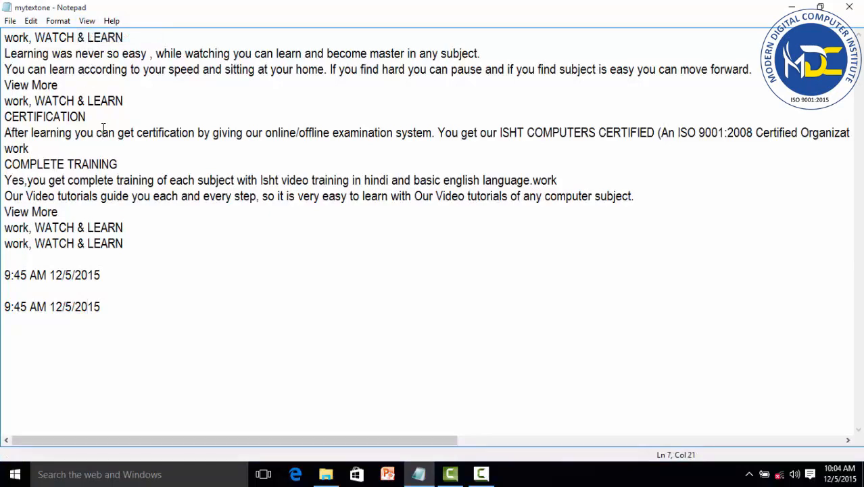
View Notepad's help and close the help window.
{"action": "left_click", "coordinate": [111, 21]}
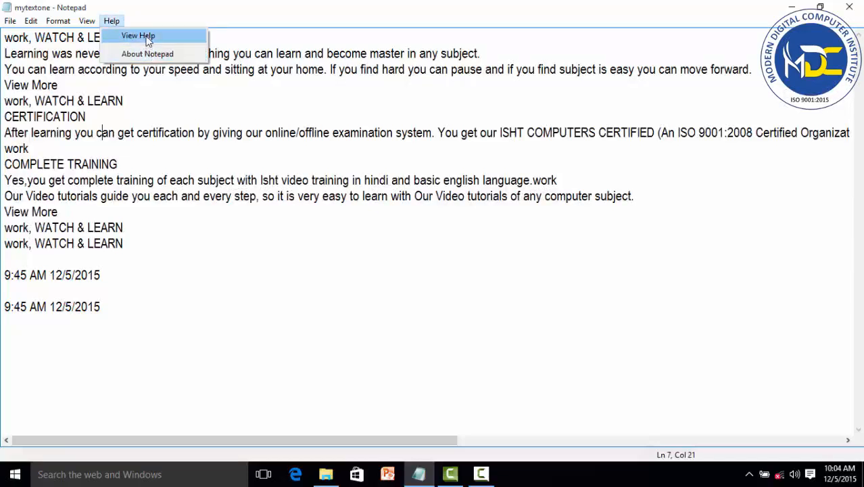
{"action": "left_click", "coordinate": [148, 38]}
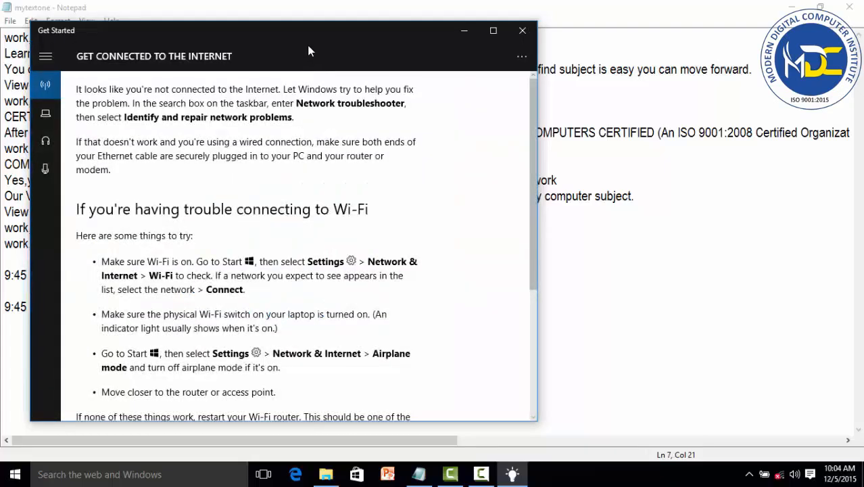
{"action": "left_click", "coordinate": [522, 34]}
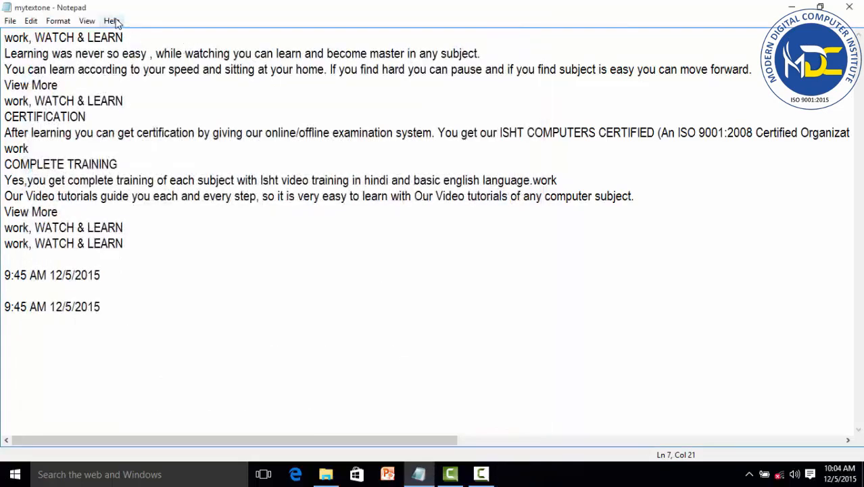
View the About Notepad version and licence information, moving the dialog clear of the text, and close it.
{"action": "left_click", "coordinate": [112, 21]}
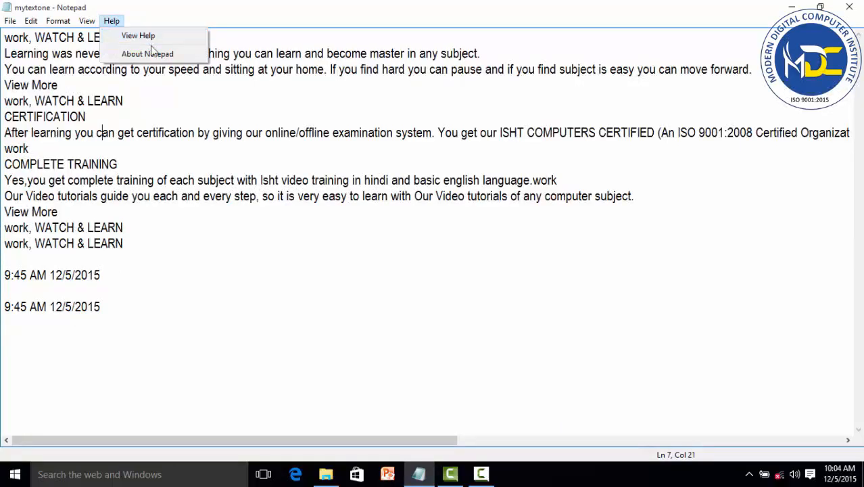
{"action": "left_click", "coordinate": [142, 59]}
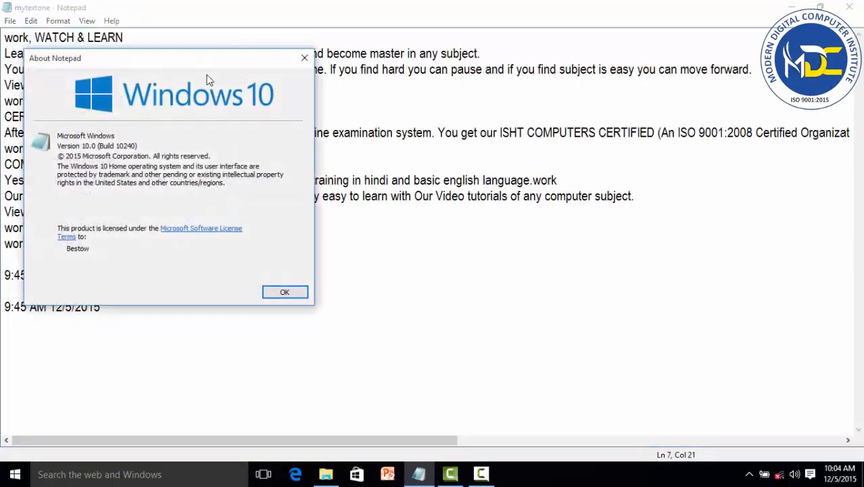
{"action": "left_click_drag", "start_coordinate": [213, 67], "coordinate": [398, 92]}
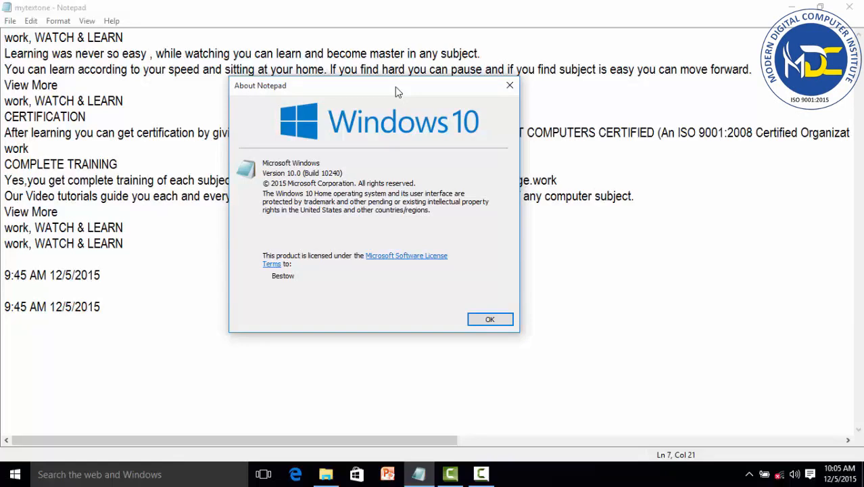
{"action": "left_click", "coordinate": [510, 86]}
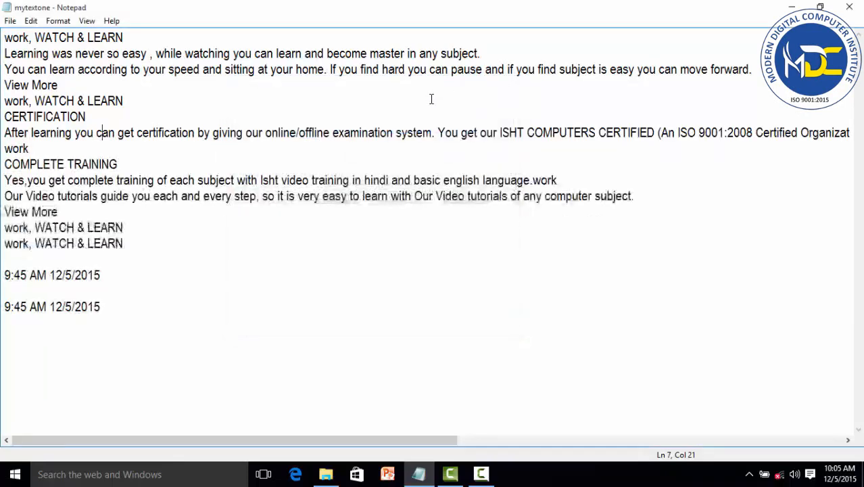